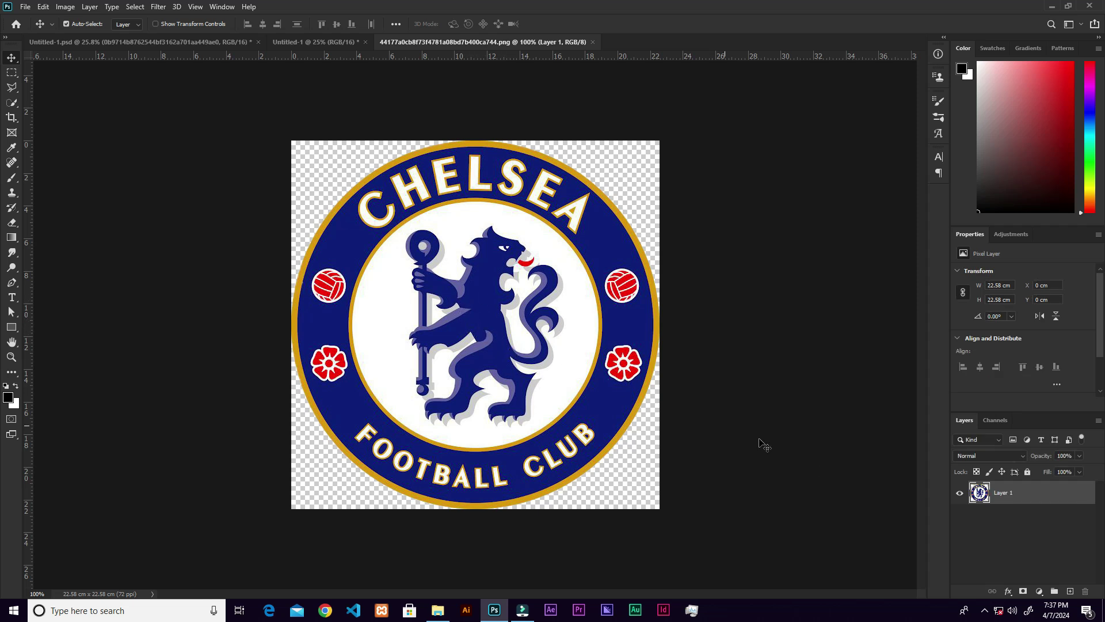
Add a Hue/Saturation adjustment layer above the logo with Saturation -100 and Lightness -6
left_click(1039, 592)
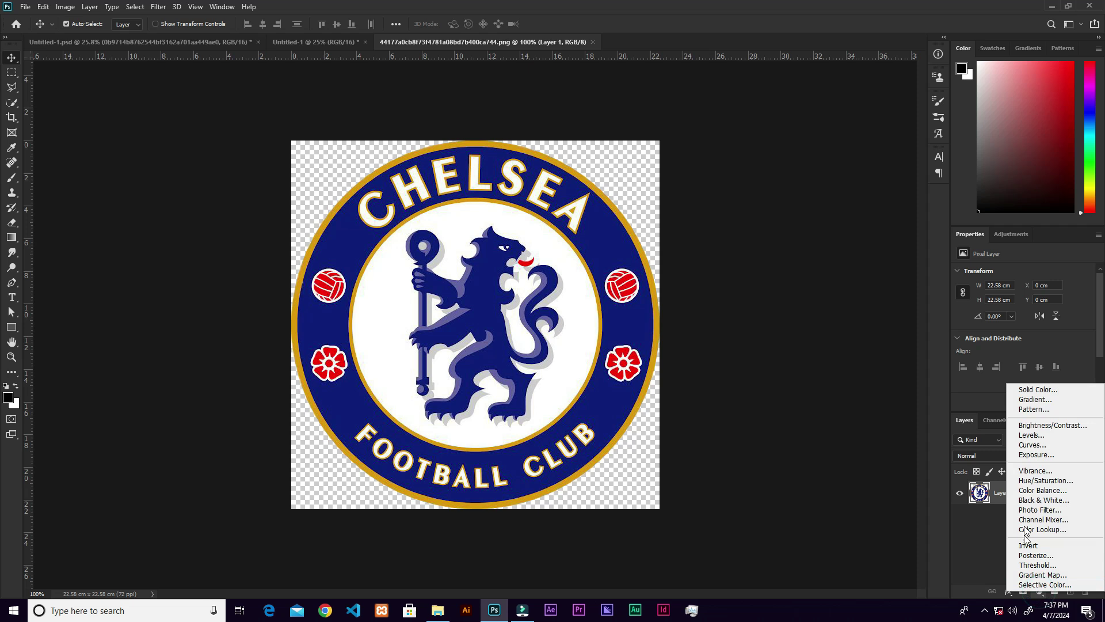
left_click(1036, 480)
left_click_drag(1024, 339, 930, 333)
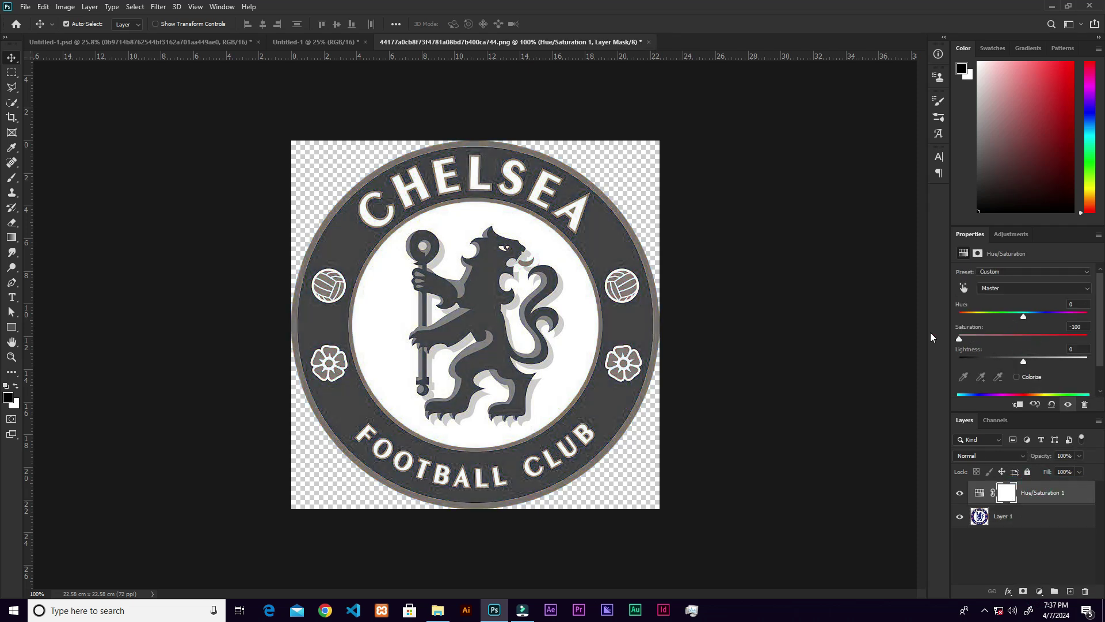
left_click(1024, 361)
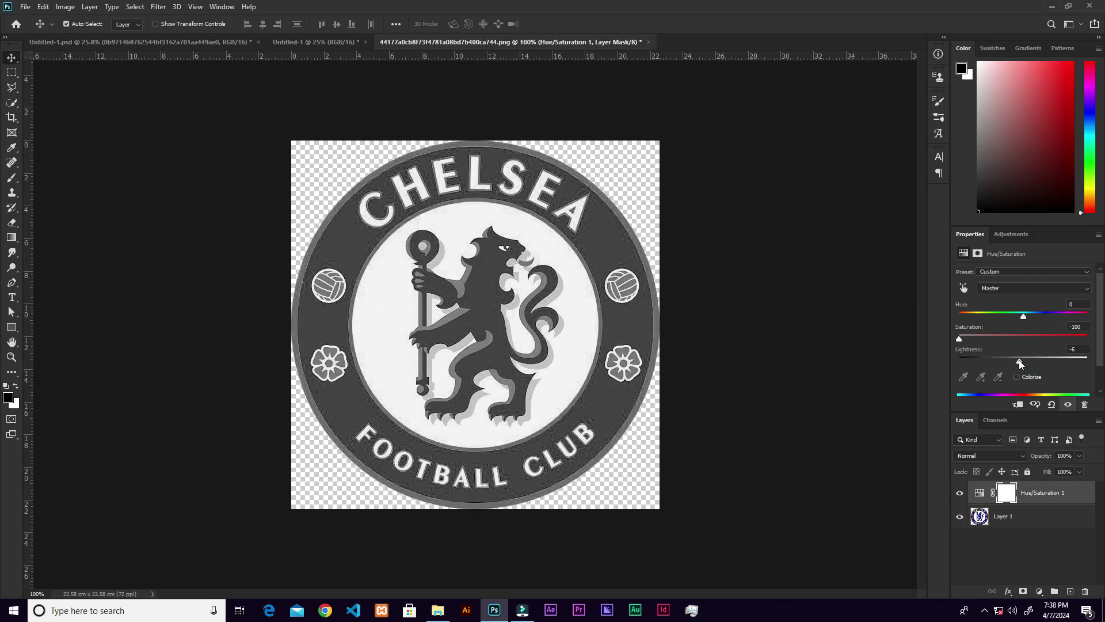
Add a Brightness/Contrast adjustment layer with Brightness 50 and Contrast 67
left_click(1040, 591)
left_click(1009, 423)
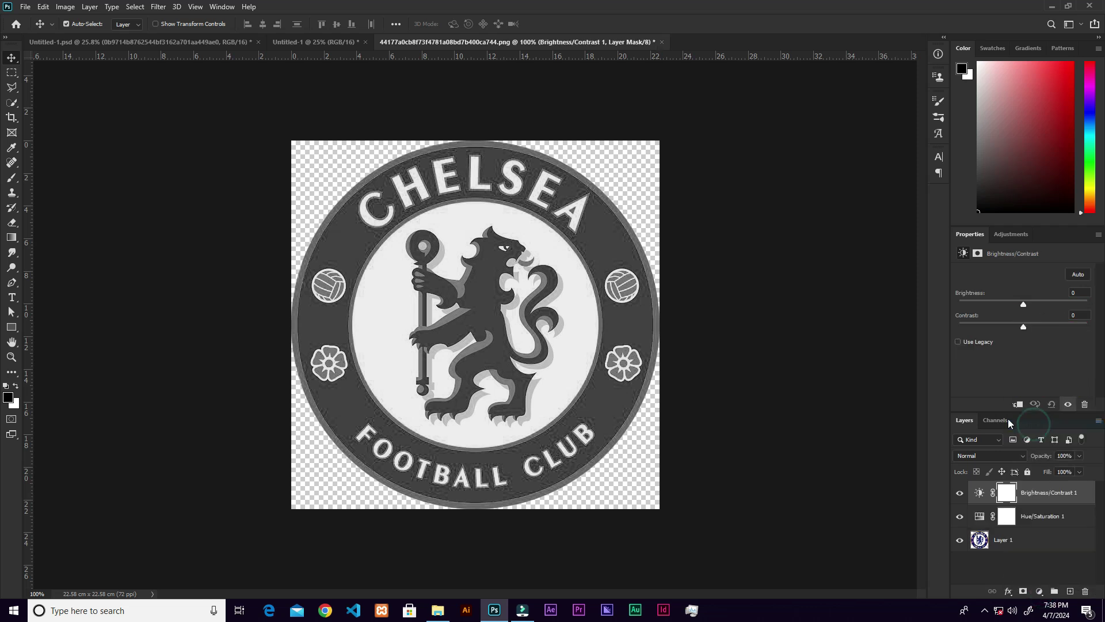
left_click_drag(1023, 302, 1060, 328)
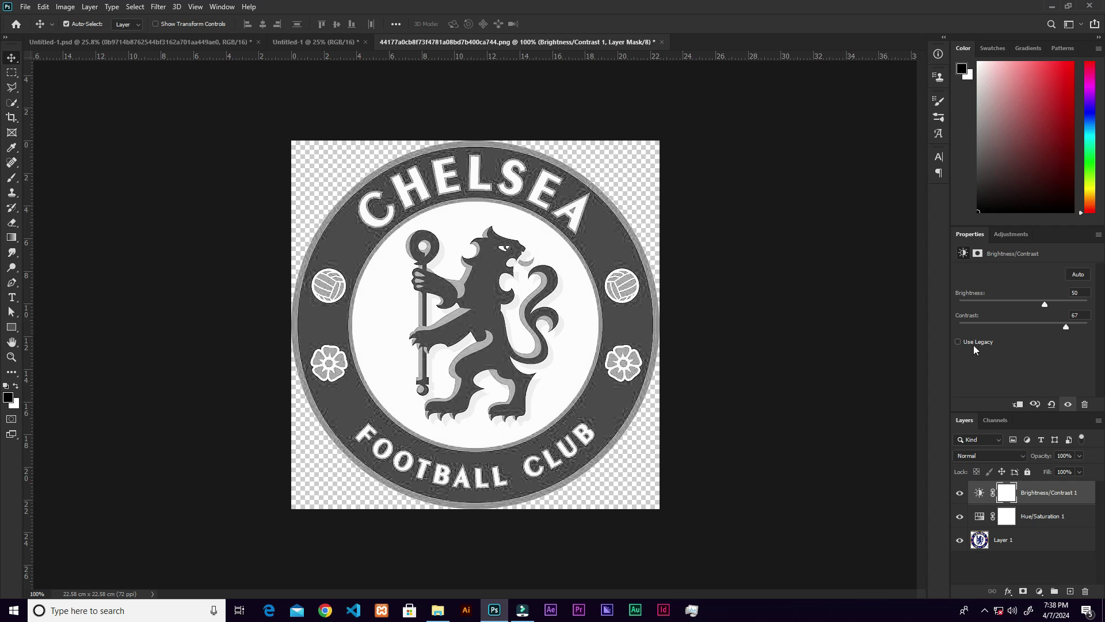
left_click_drag(1044, 307, 1043, 307)
Add a Curves adjustment layer and darken the lion and blue ring using on-image sampling, with the shadow point at Input 72, Output 5
left_click(1039, 592)
left_click(1032, 447)
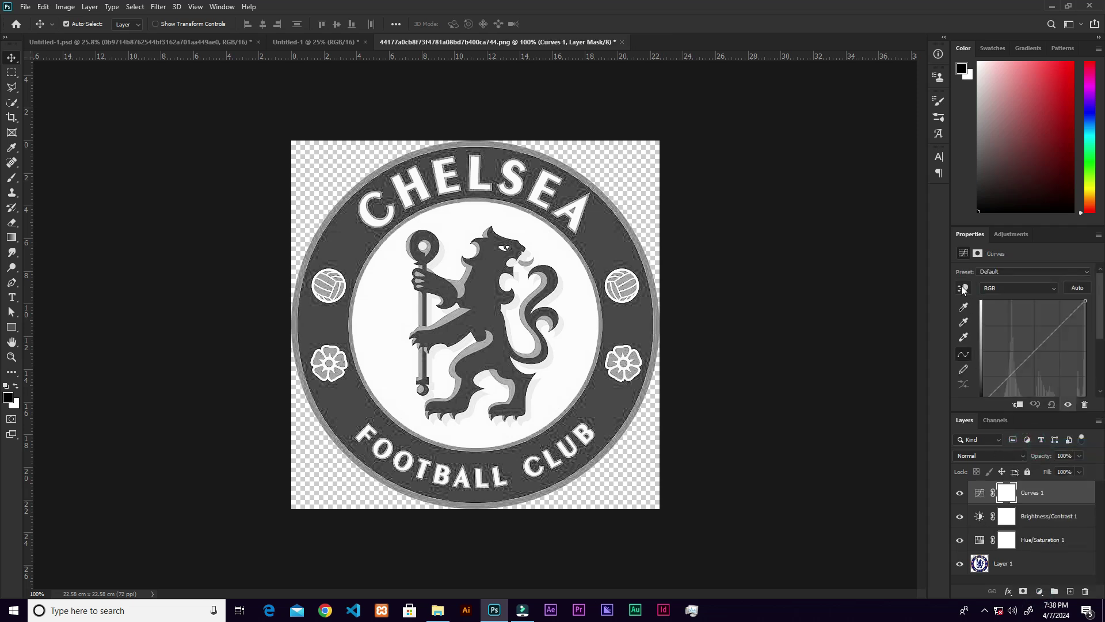
left_click(964, 289)
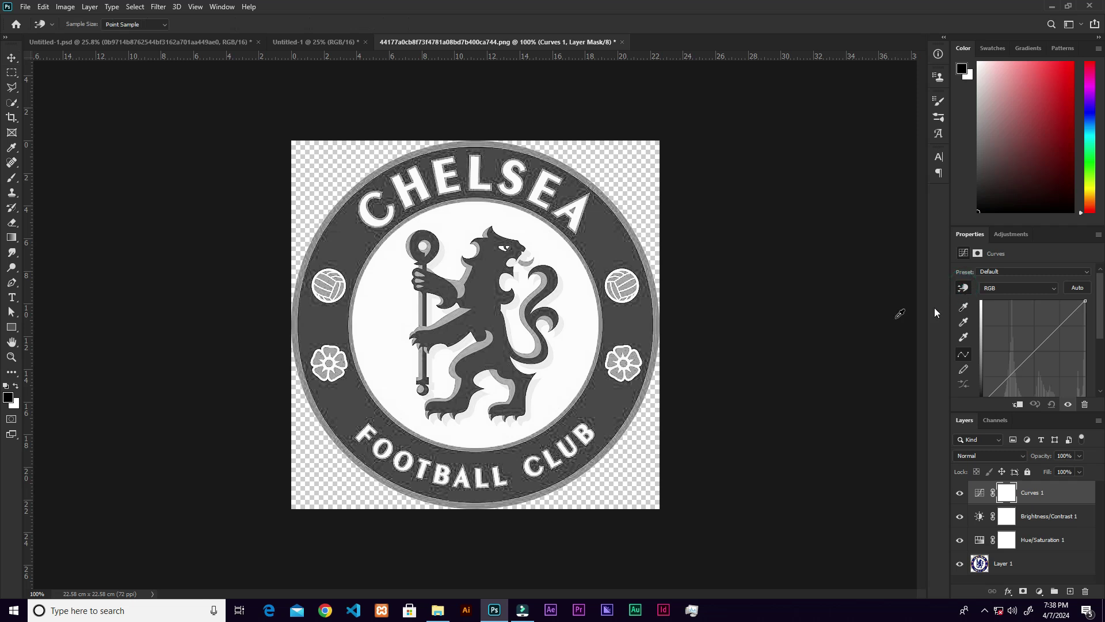
key("ctrl+plus")
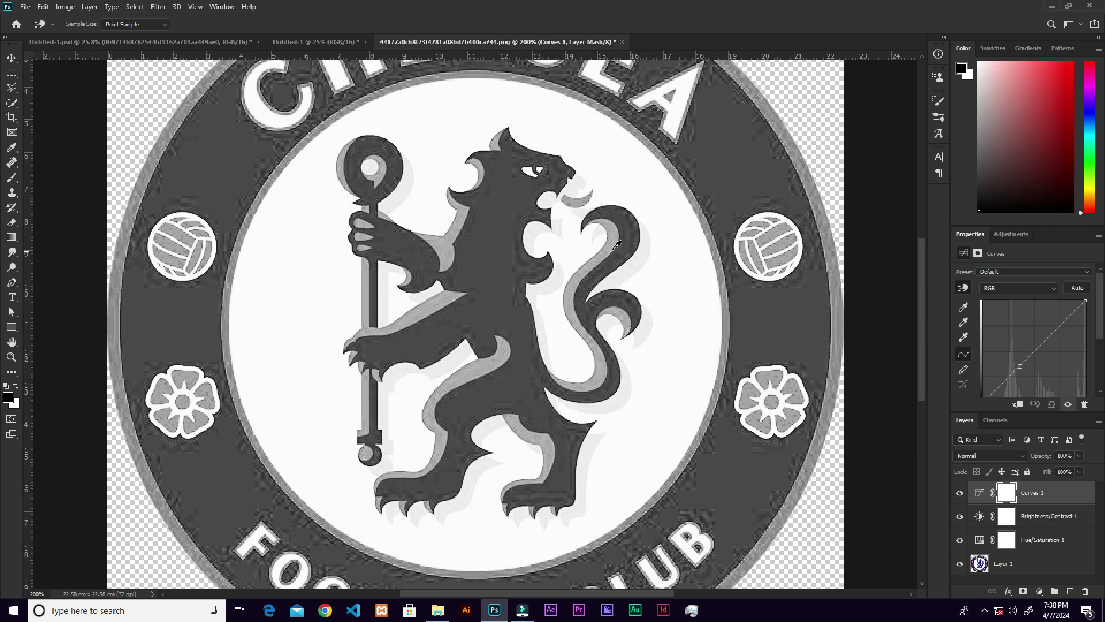
left_click_drag(617, 240, 615, 269)
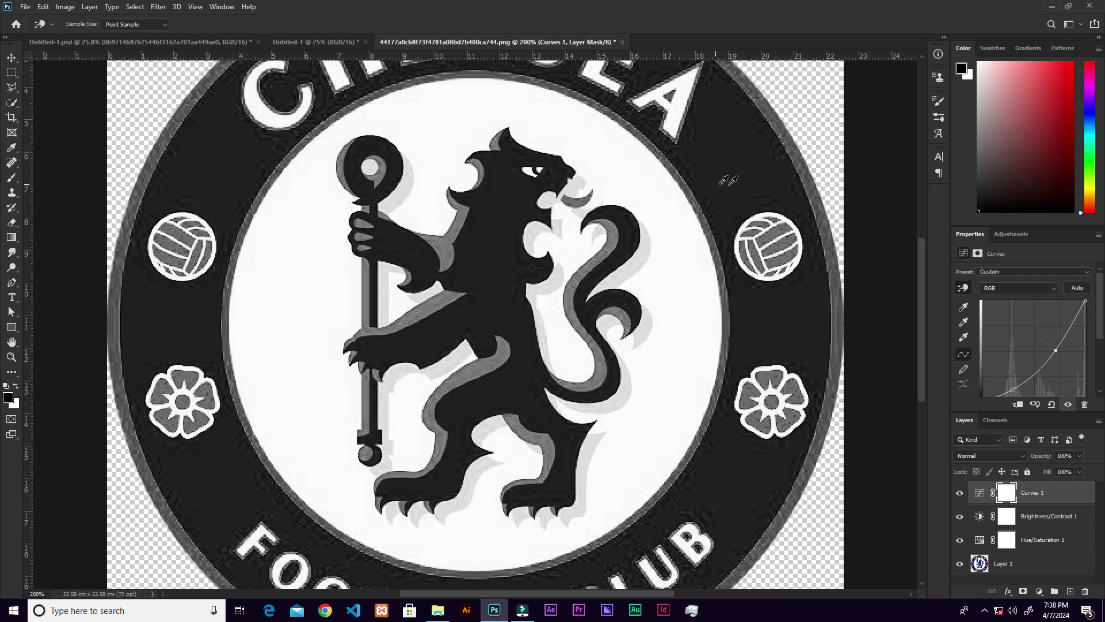
left_click_drag(726, 161, 728, 175)
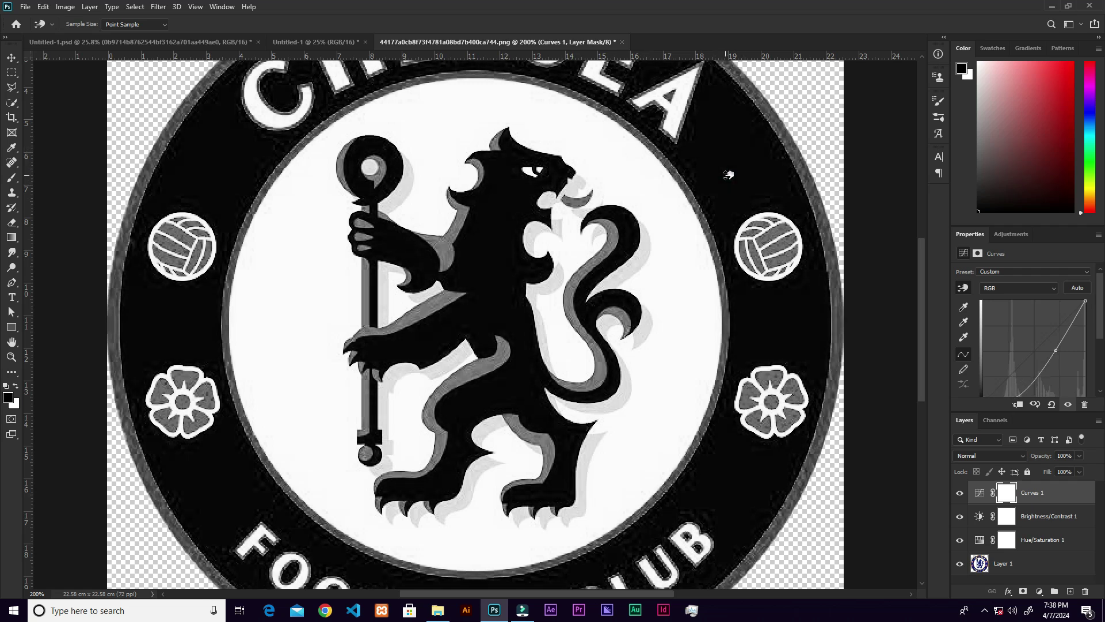
mouse_move(1101, 309)
left_mouse_down()
mouse_move(1097, 335)
mouse_move(1097, 320)
left_mouse_up()
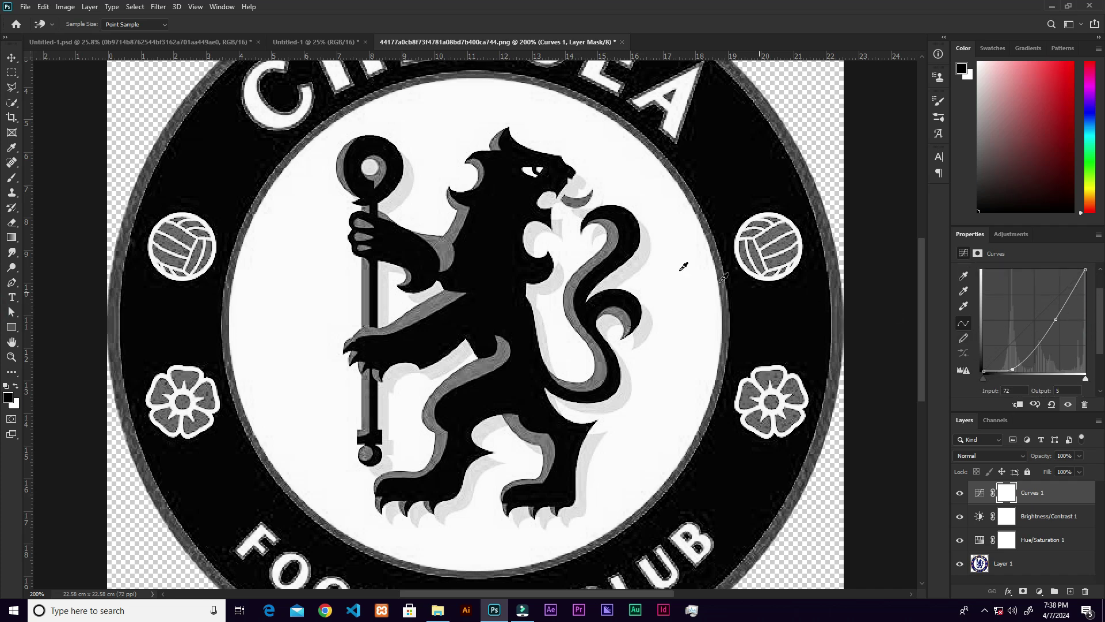
key("ctrl+minus")
key("ctrl+minus")
key("ctrl+plus")
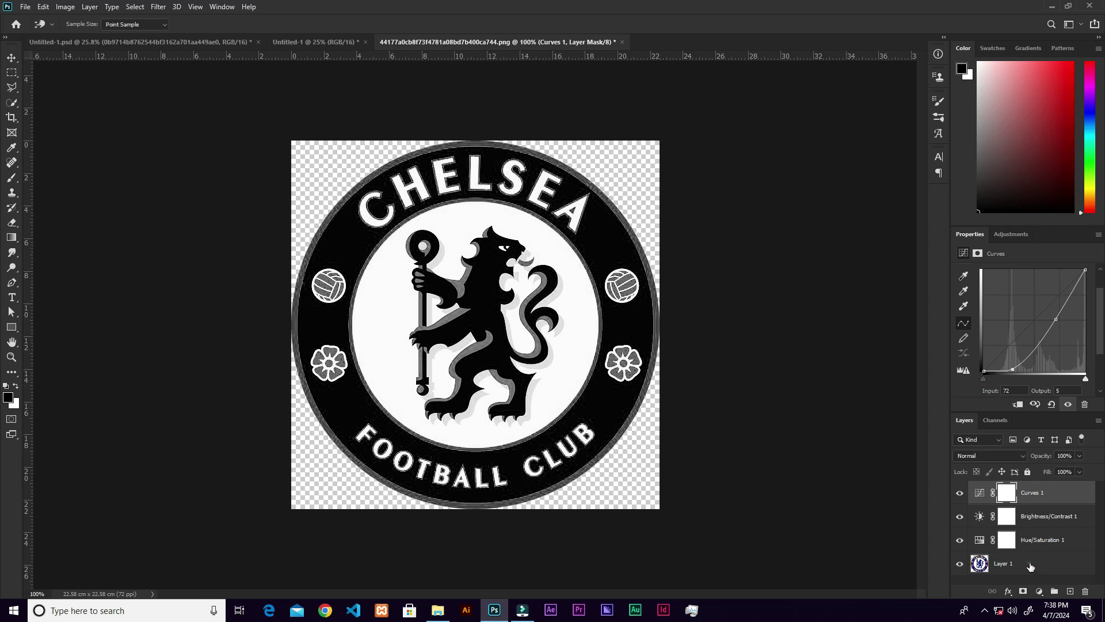
Merge the logo layer and its three adjustment layers into a single layer
key("v")
left_click(1054, 583)
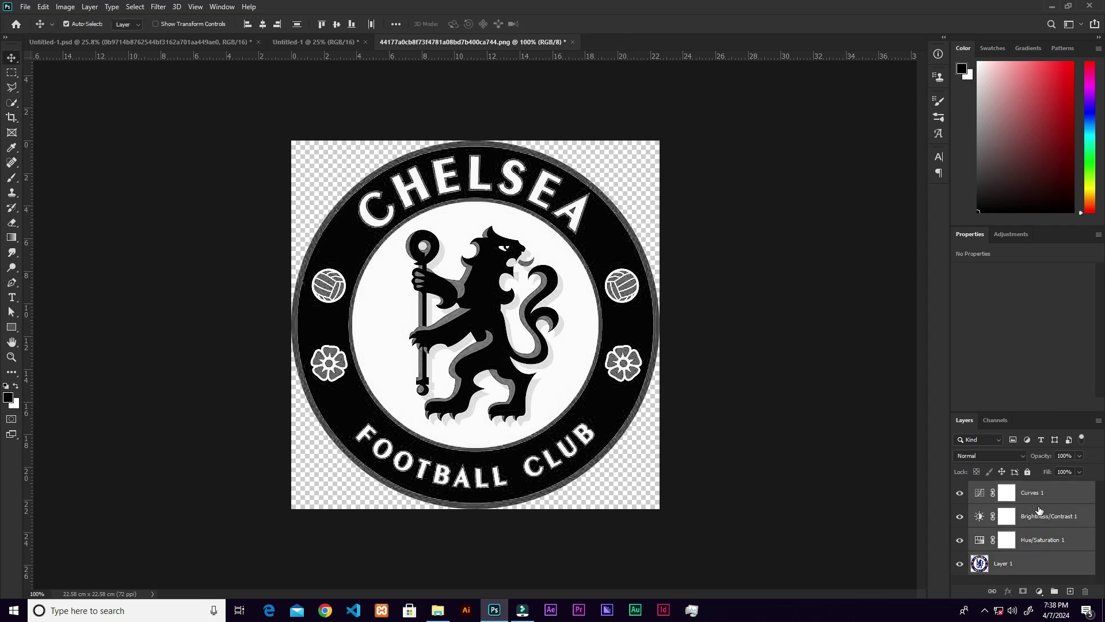
right_click(1035, 516)
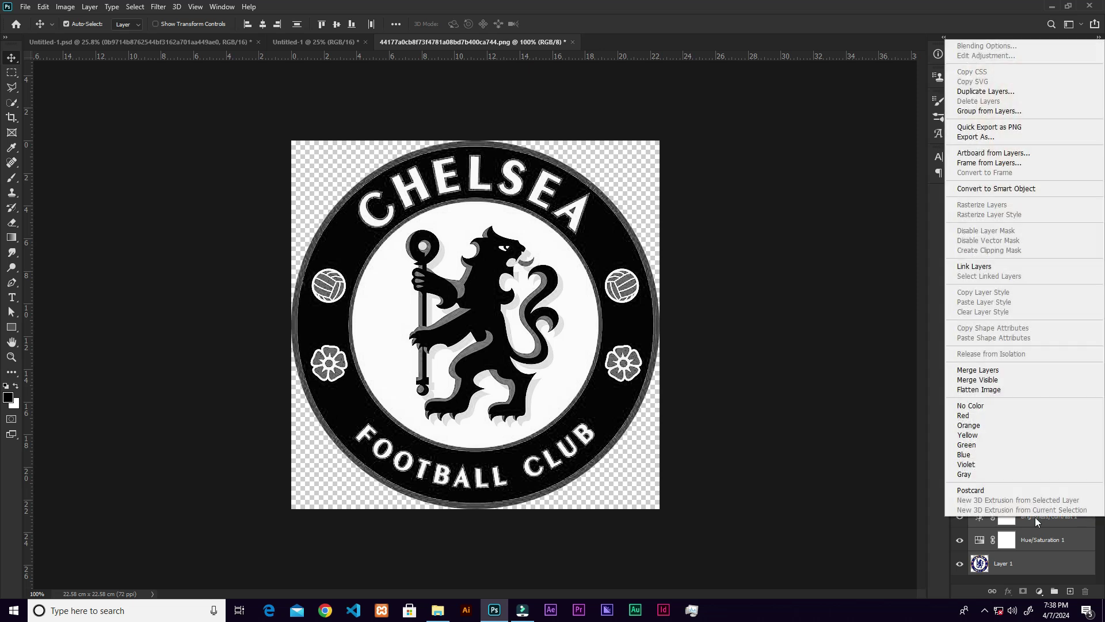
left_click(994, 373)
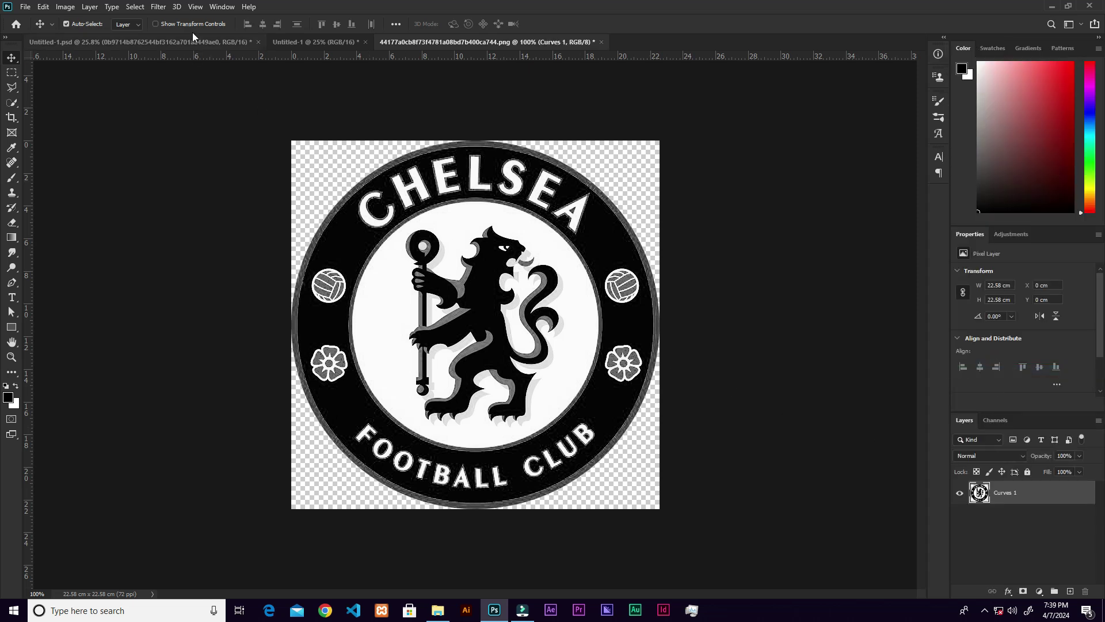
Convert the merged logo layer for Smart Filters and open the Filter Gallery on it
left_click(159, 6)
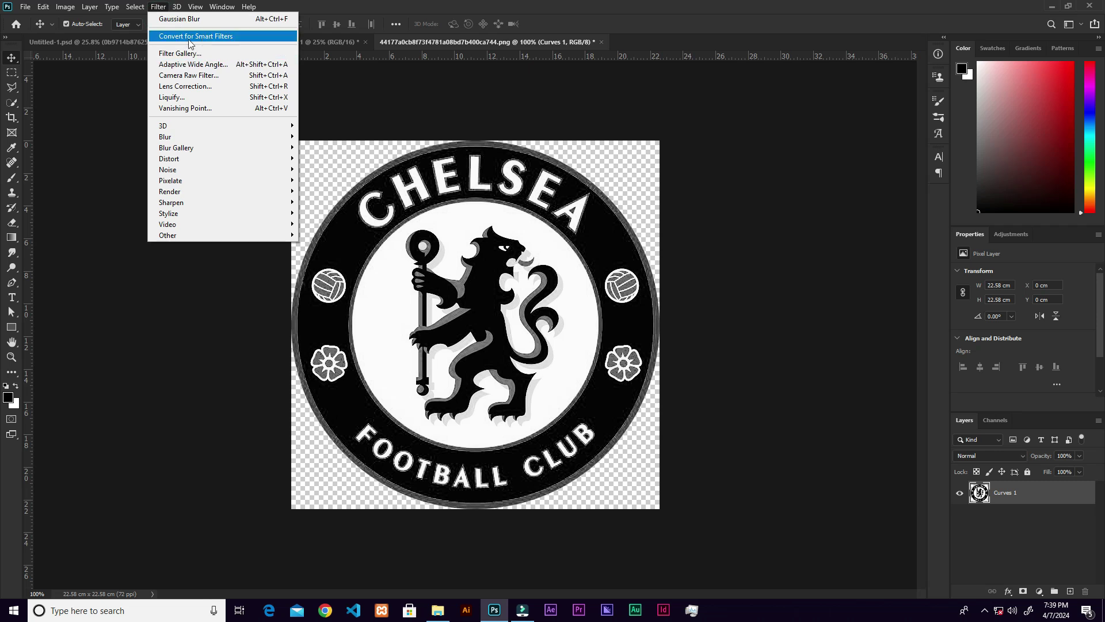
left_click(226, 36)
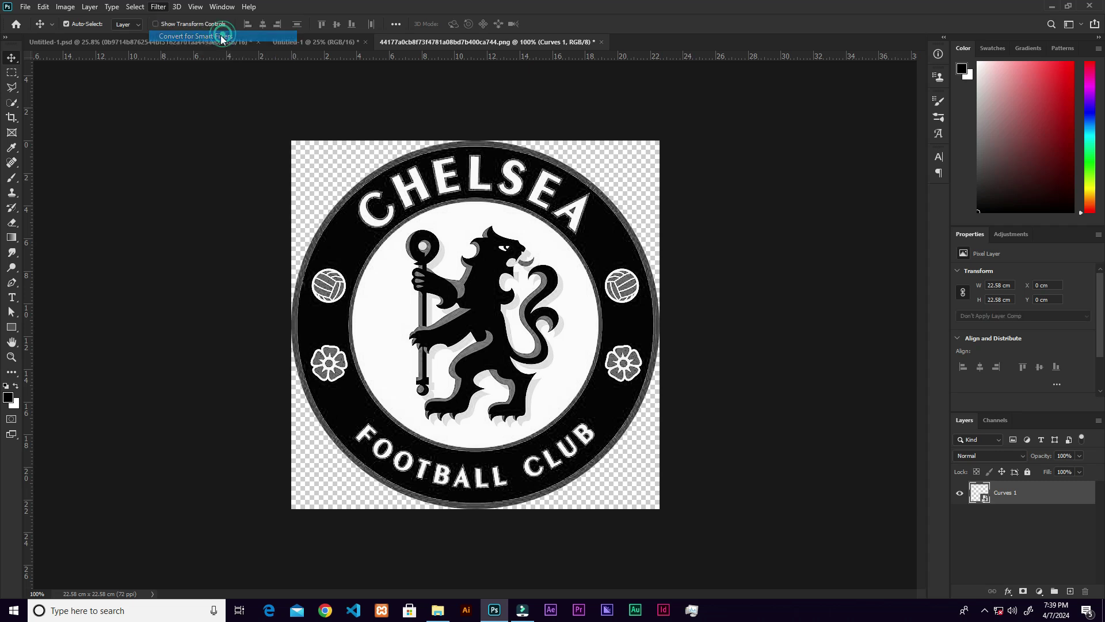
left_click(158, 7)
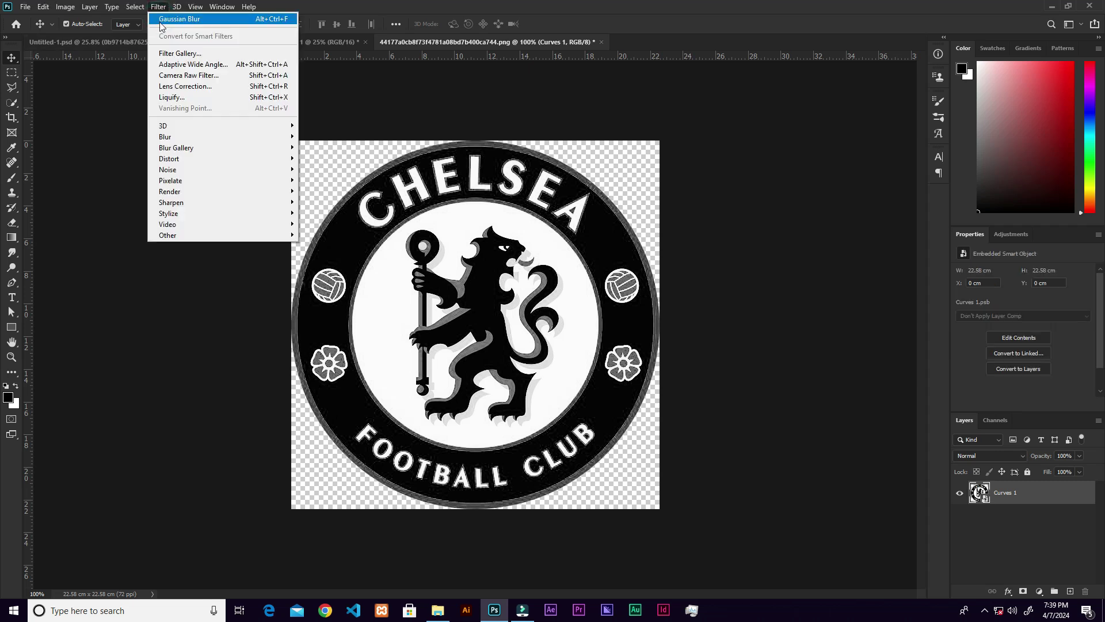
left_click(191, 56)
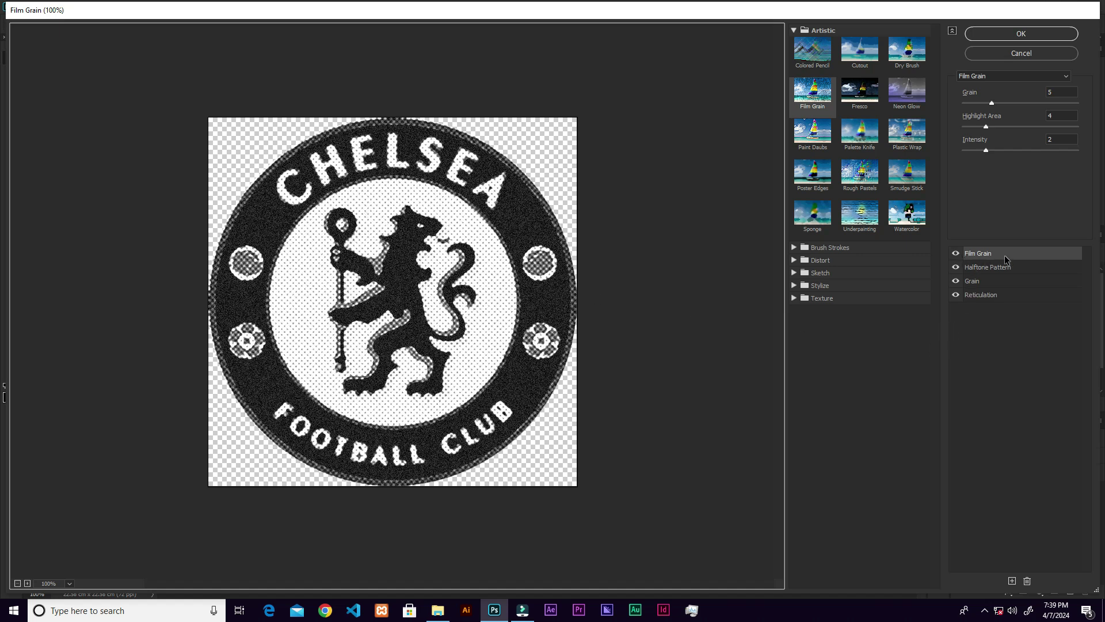
Delete the Film Grain, Halftone Pattern and Grain effect layers, keeping only Reticulation
left_click(1070, 254)
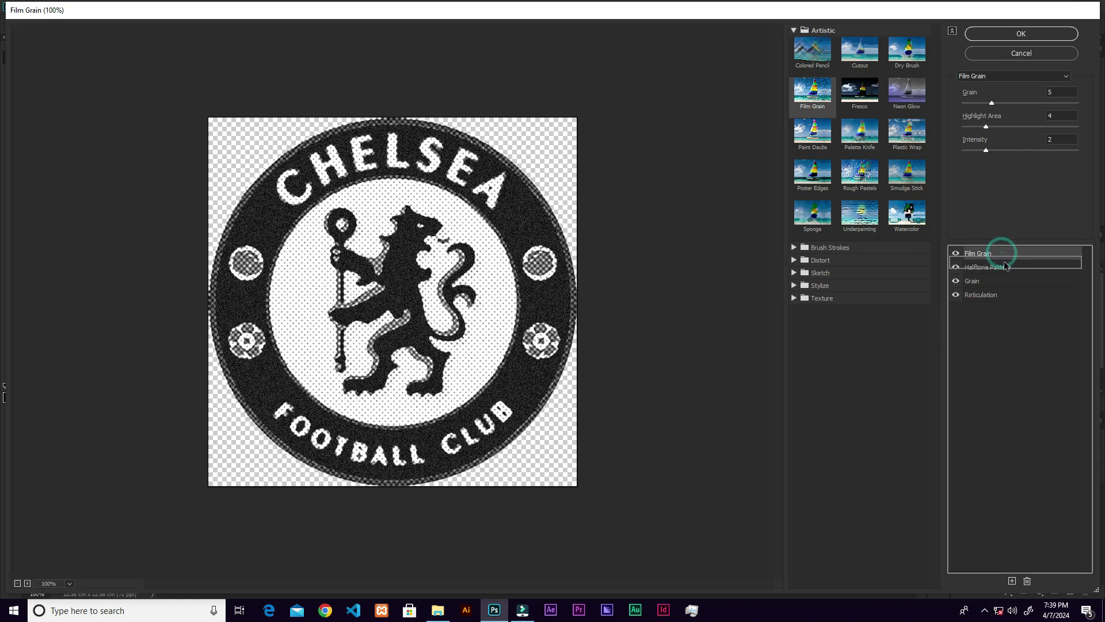
left_click(1028, 582)
left_click(1028, 582)
left_click(1028, 582)
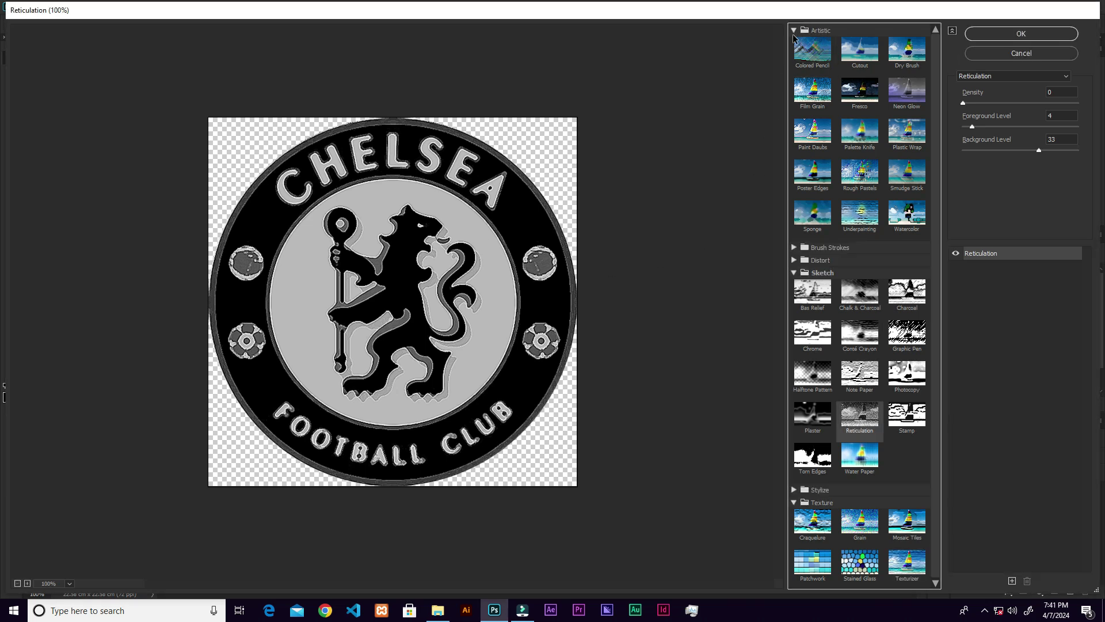
Collapse the filter categories in the gallery, leaving only Sketch expanded
left_click(793, 31)
left_click(793, 69)
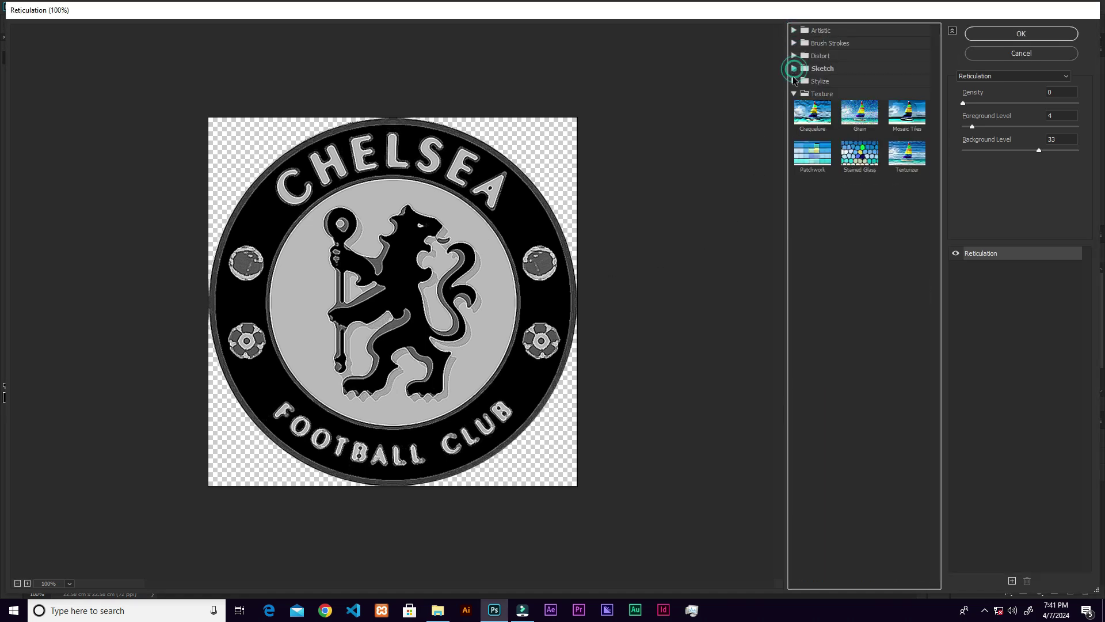
left_click(793, 95)
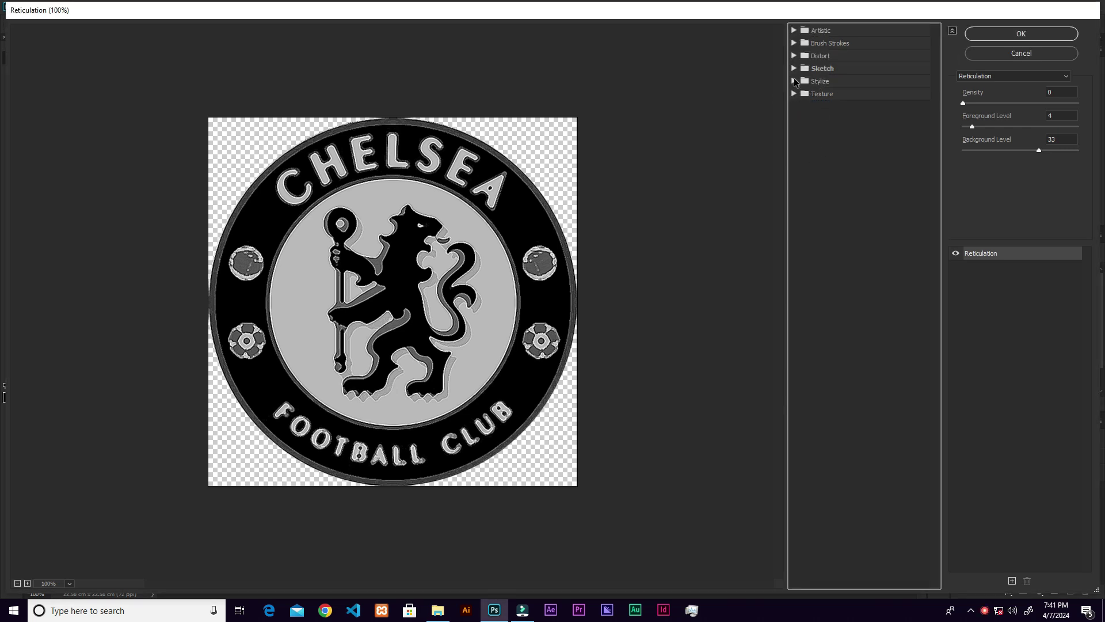
left_click(794, 81)
left_click(794, 81)
left_click(794, 70)
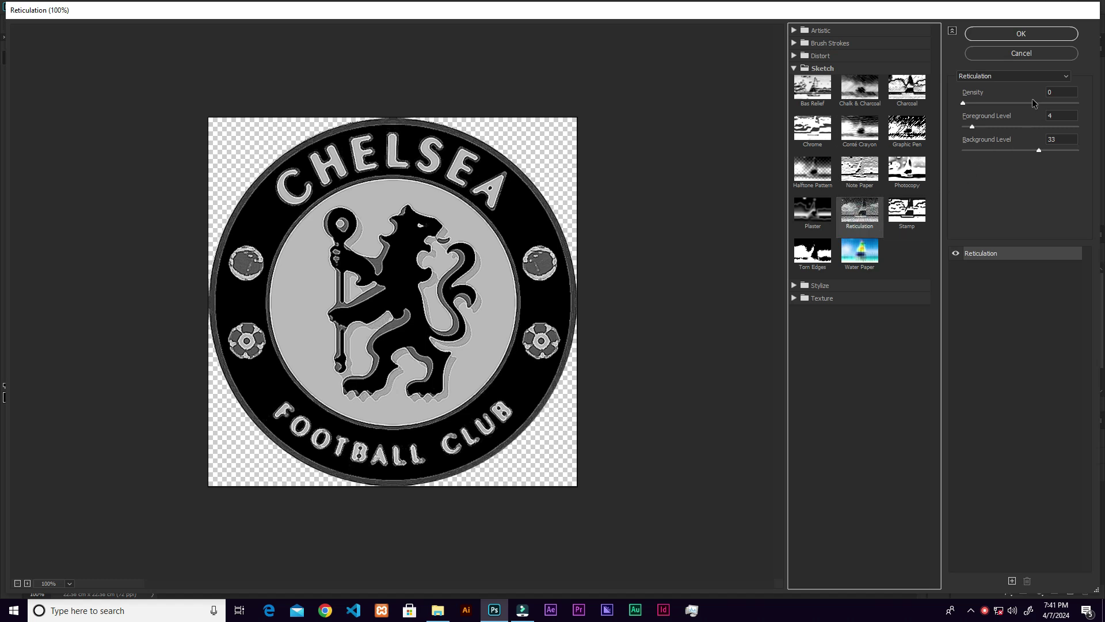
Examine the Reticulation effect's Density, Foreground Level and Background Level settings
left_click(1052, 92)
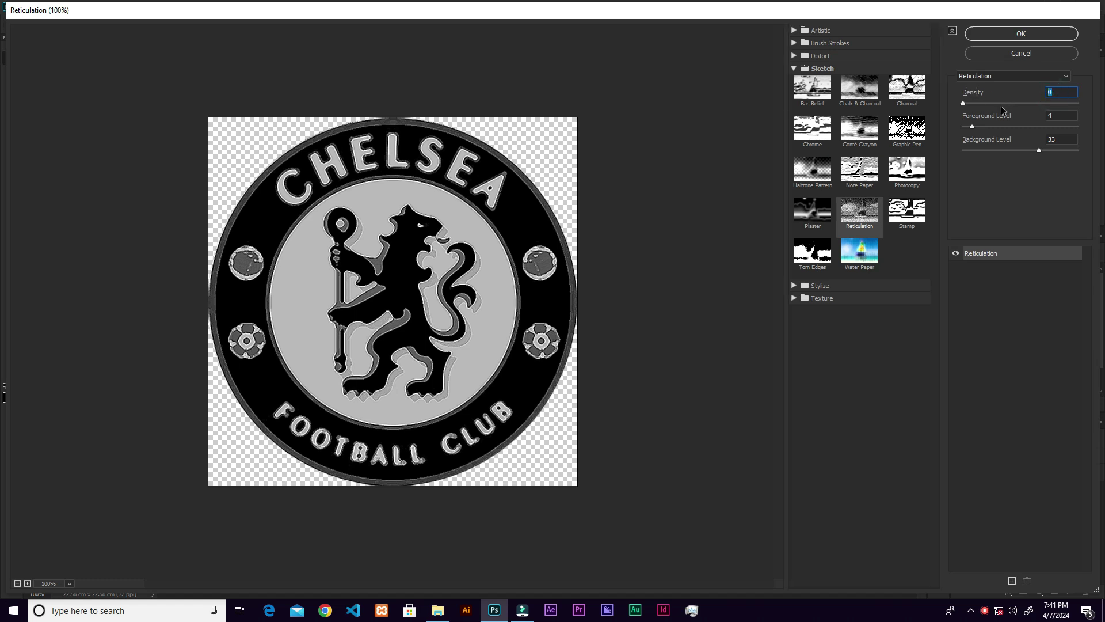
left_click(1061, 115)
left_click(1067, 140)
Add a new effect layer above Reticulation and change it to the Grain texture
left_click(1012, 583)
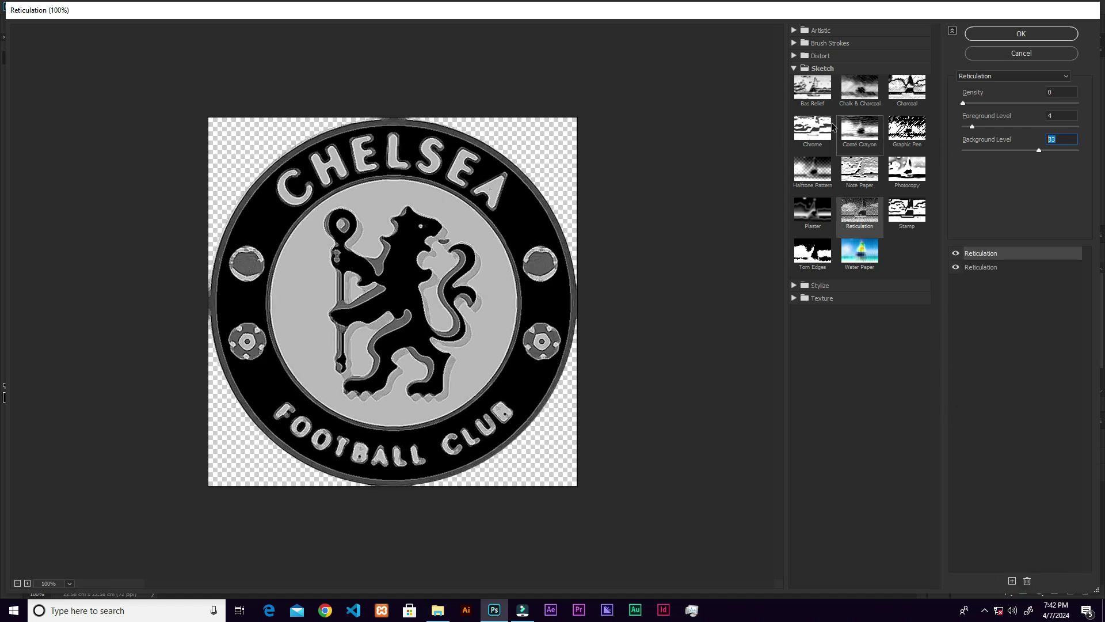
left_click(805, 79)
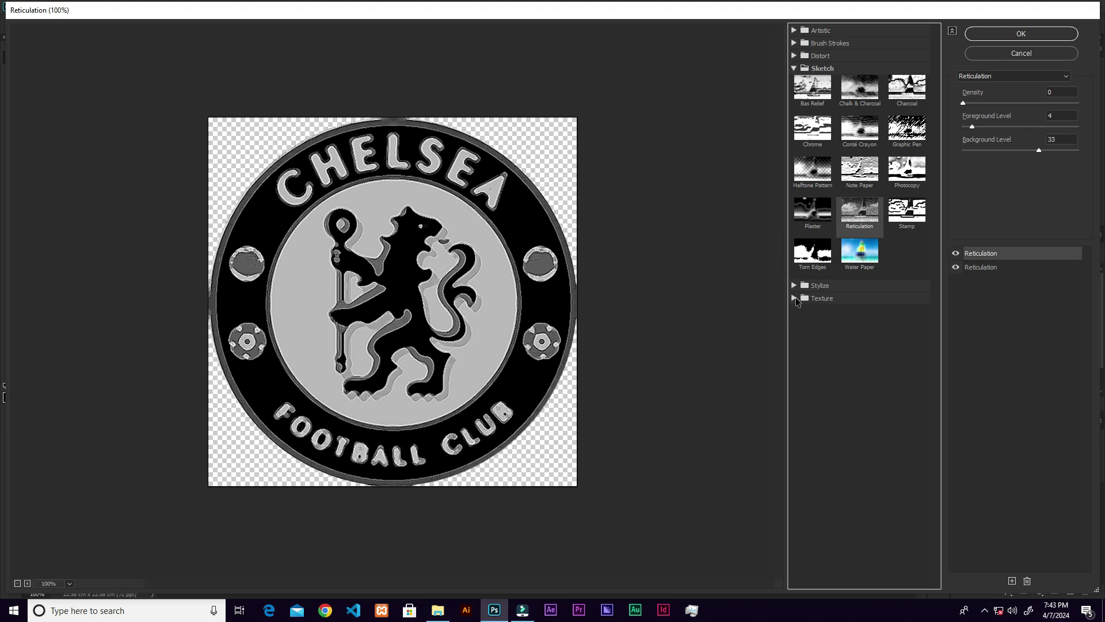
left_click(797, 300)
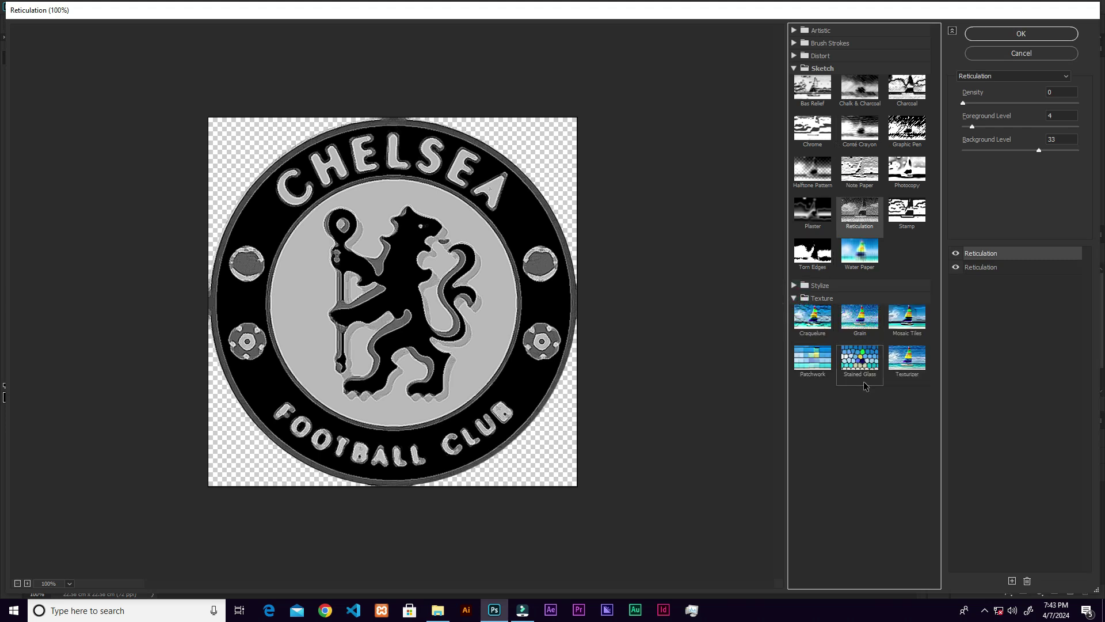
left_click(866, 320)
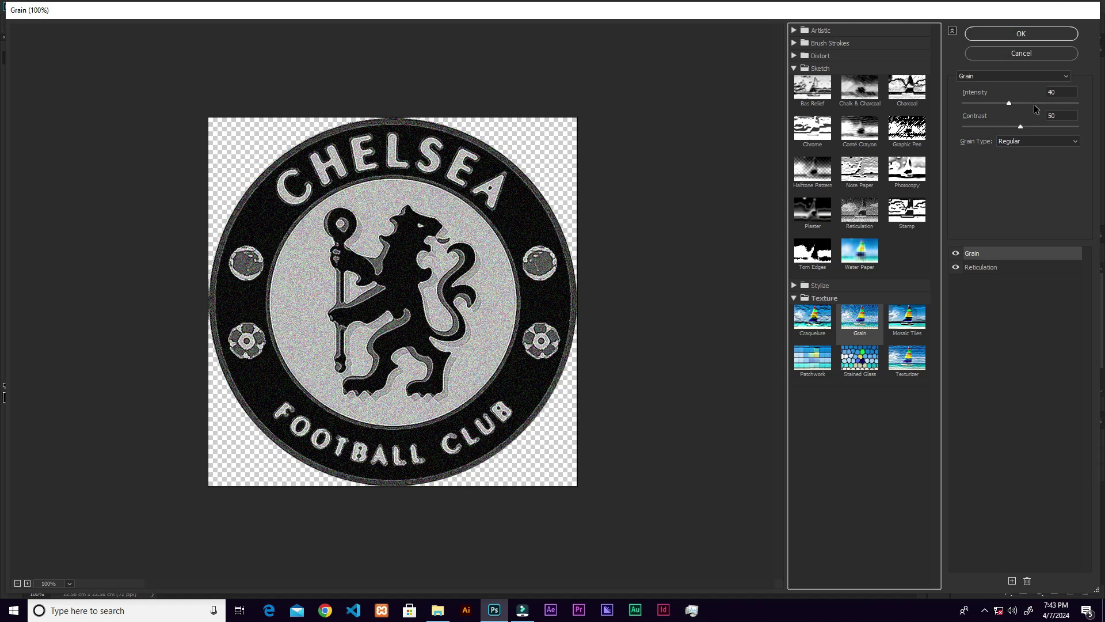
Set the Grain effect to Intensity 20 and Contrast 33, with Regular as the grain type
left_click(1062, 92)
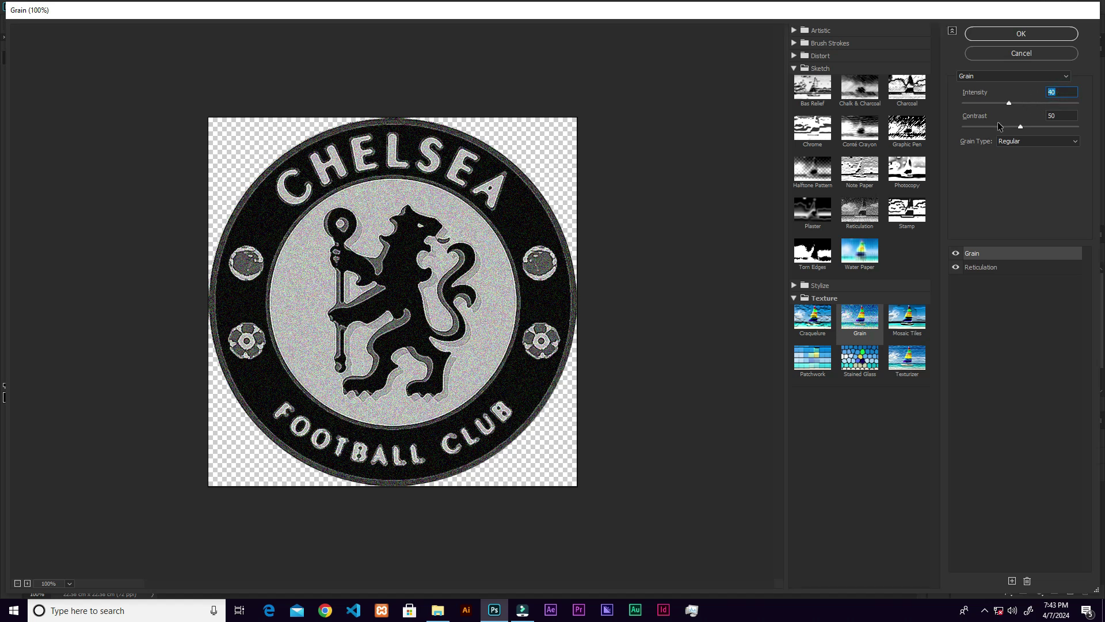
type("2")
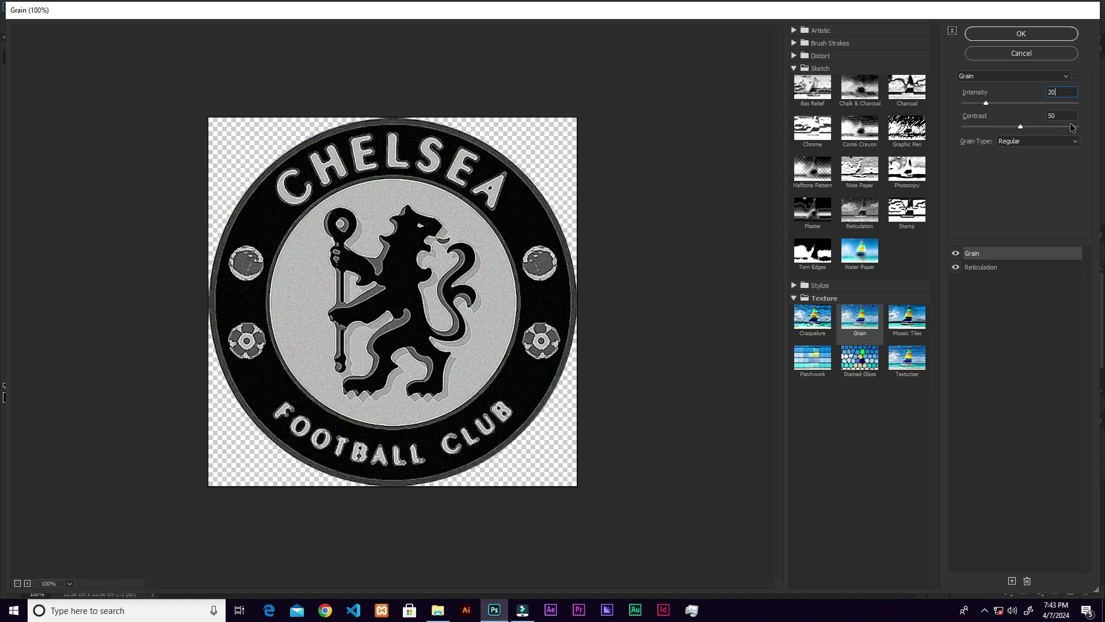
left_click(1064, 115)
type("33")
left_click(1036, 141)
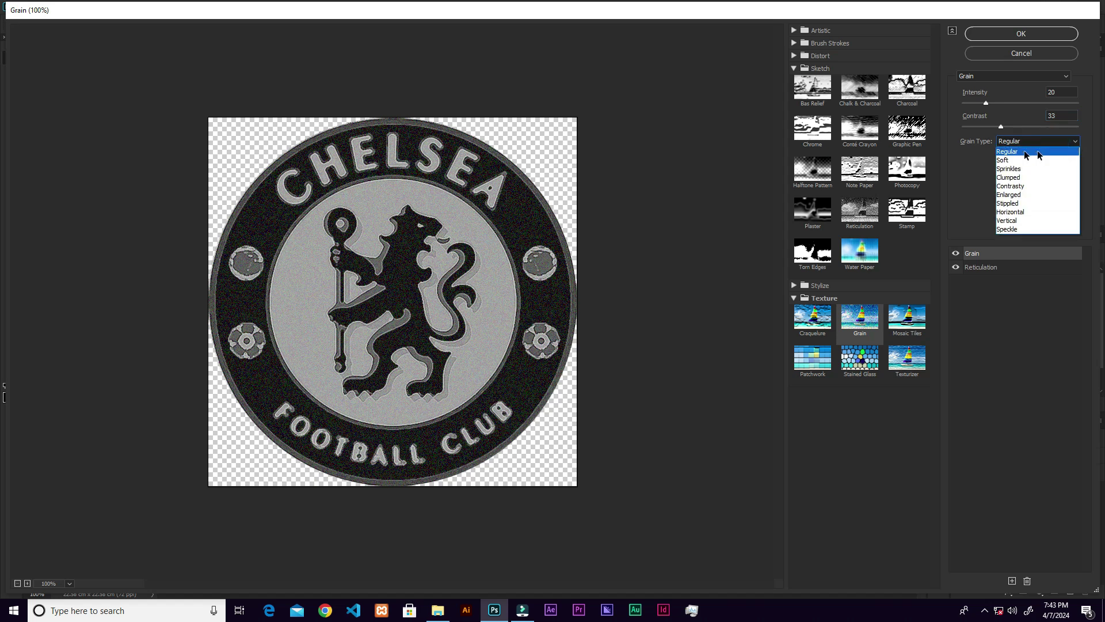
left_click(1033, 144)
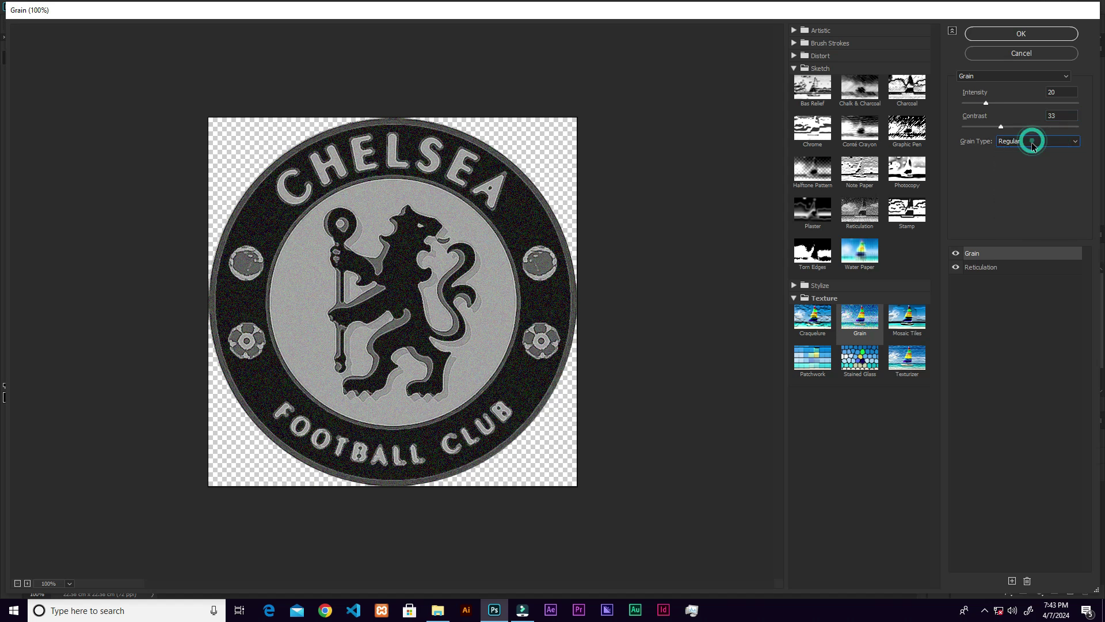
Add another effect layer above Grain and change it to the Halftone Pattern sketch filter
left_click(1012, 581)
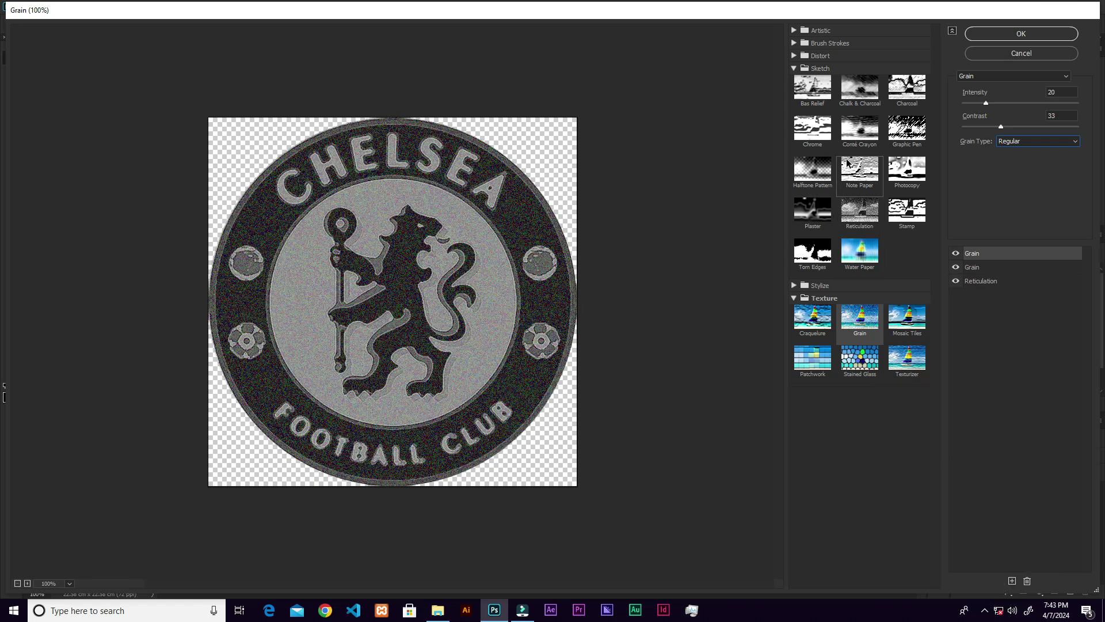
left_click(816, 175)
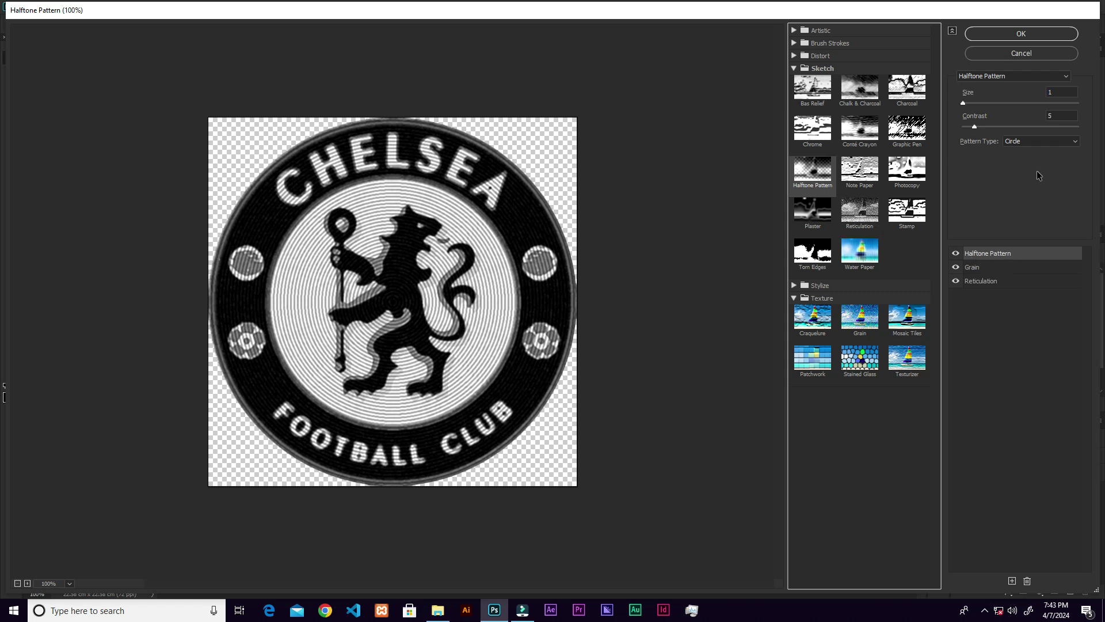
Set the Halftone Pattern effect to Size 2 and Contrast 36, with Dot as the pattern type
left_click(1060, 92)
type("2")
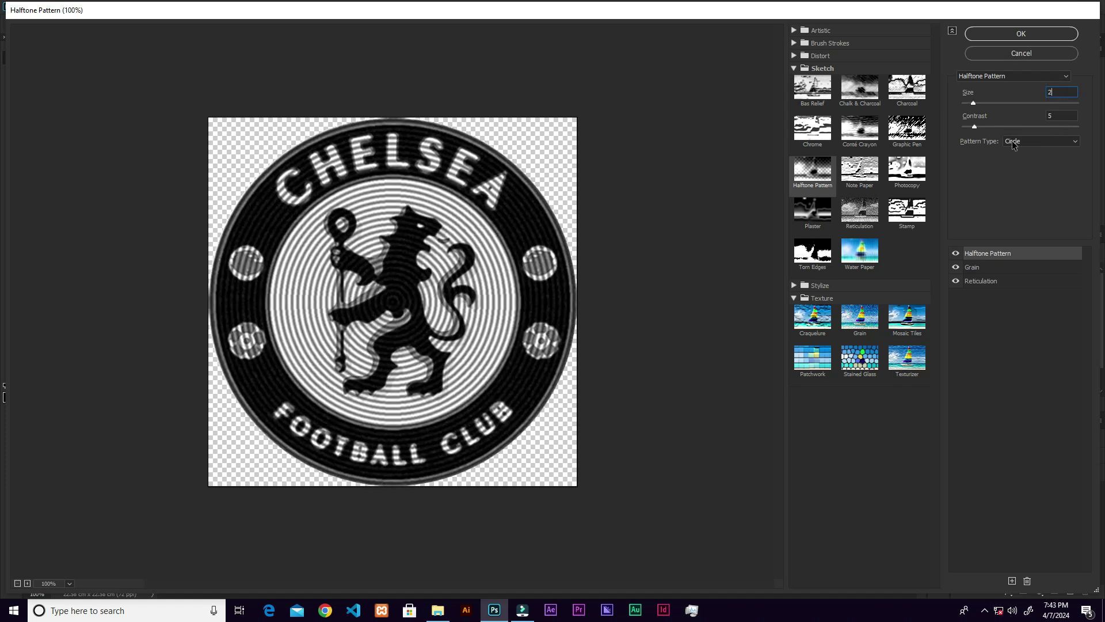
left_click(1066, 115)
type("36")
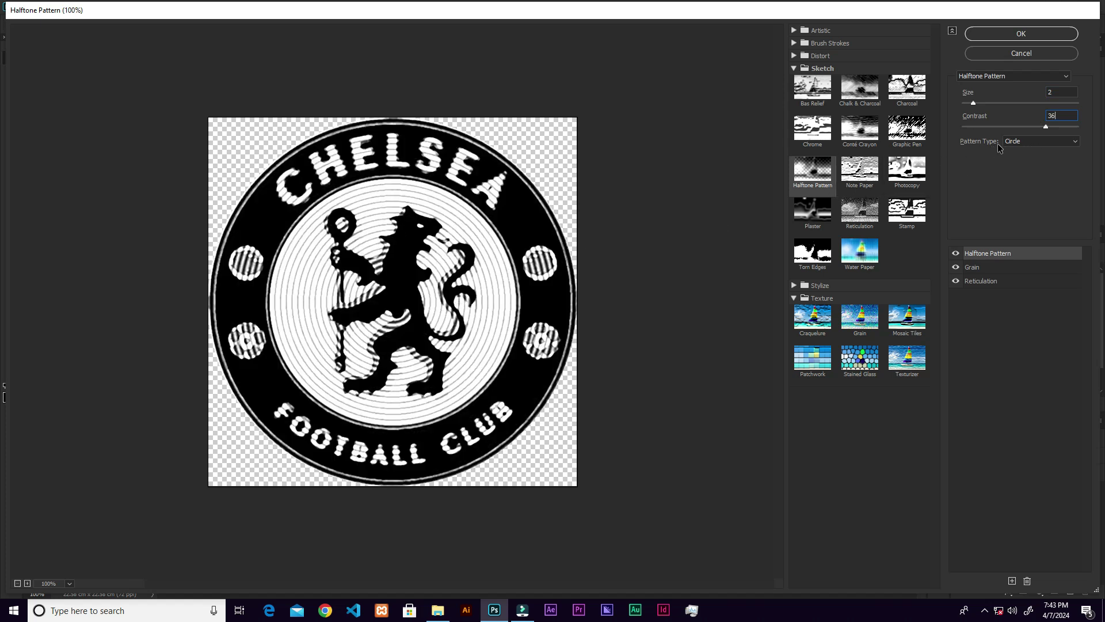
left_click(1048, 142)
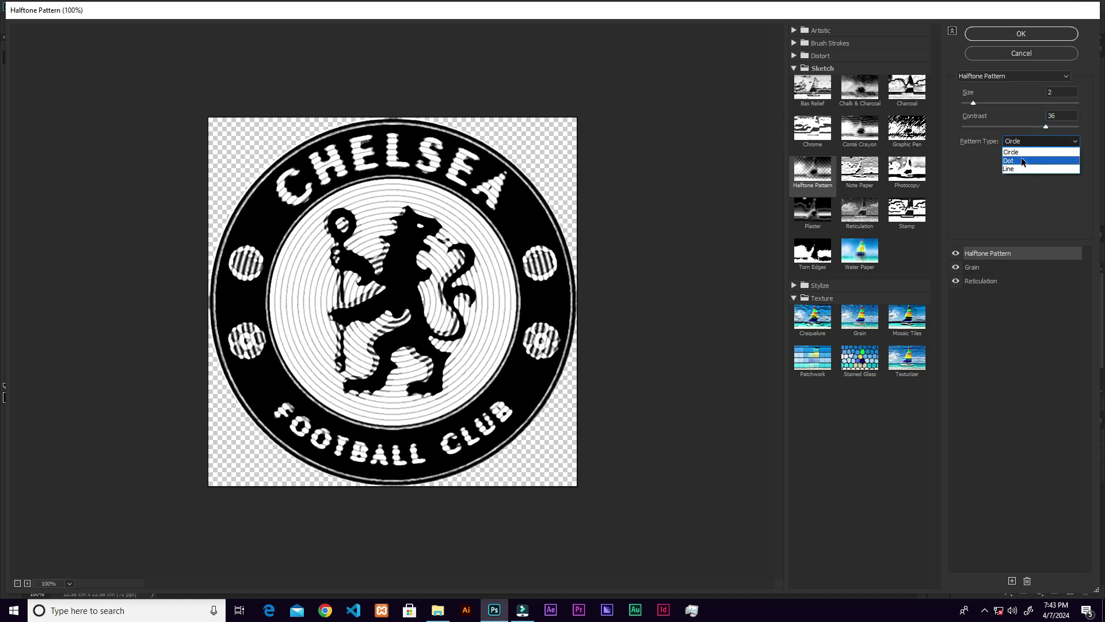
left_click(1019, 161)
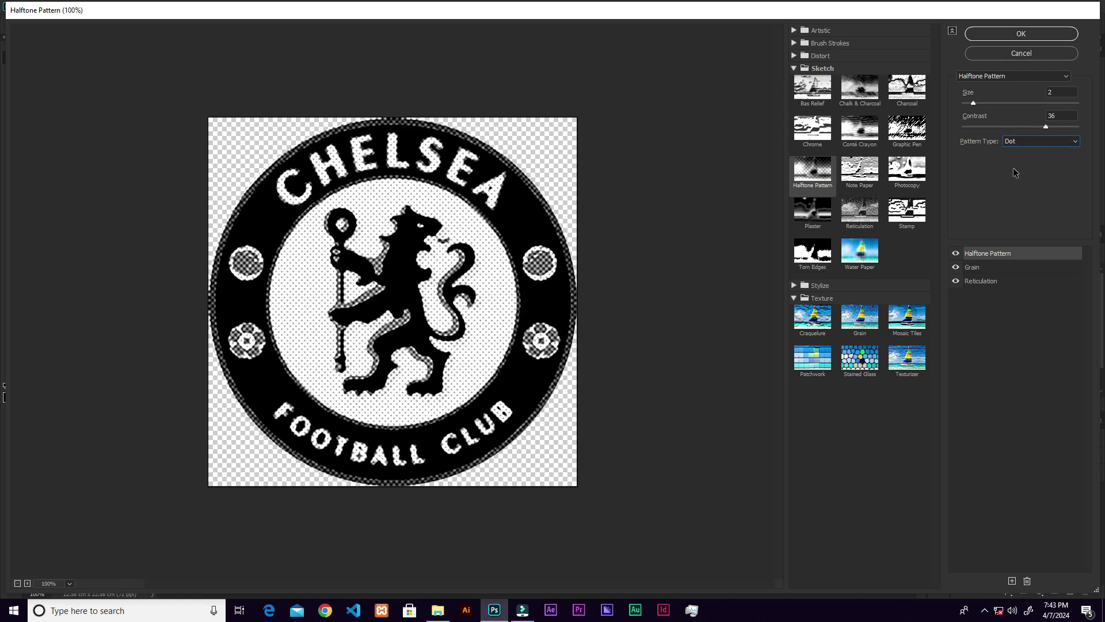
Add another effect layer above Halftone Pattern and change it to the artistic Film Grain filter
left_click(797, 32)
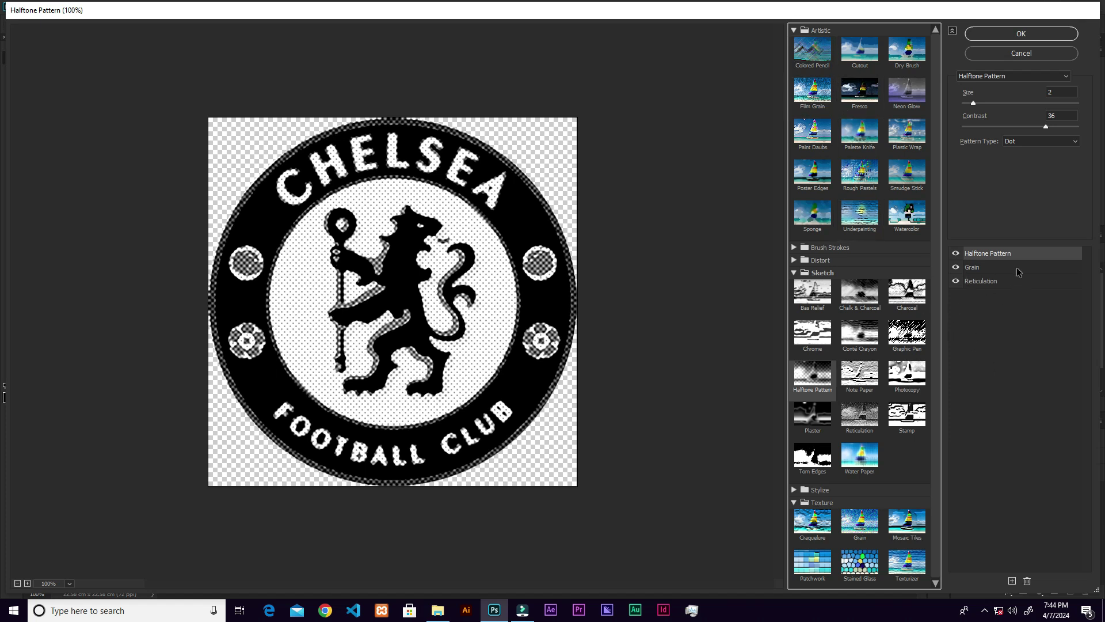
left_click(1013, 582)
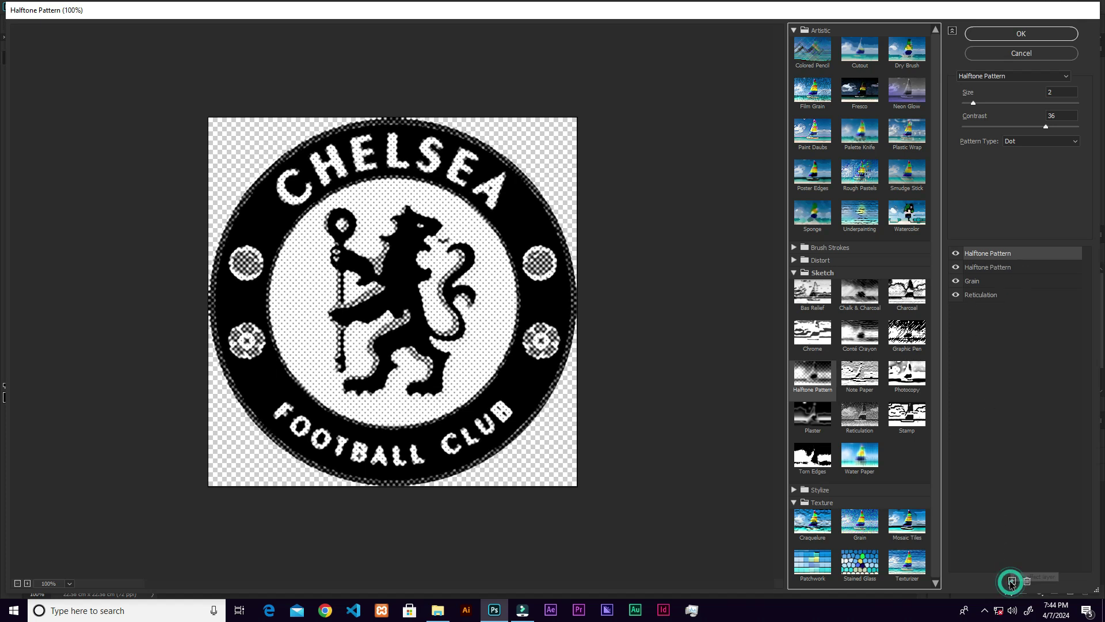
left_click(811, 94)
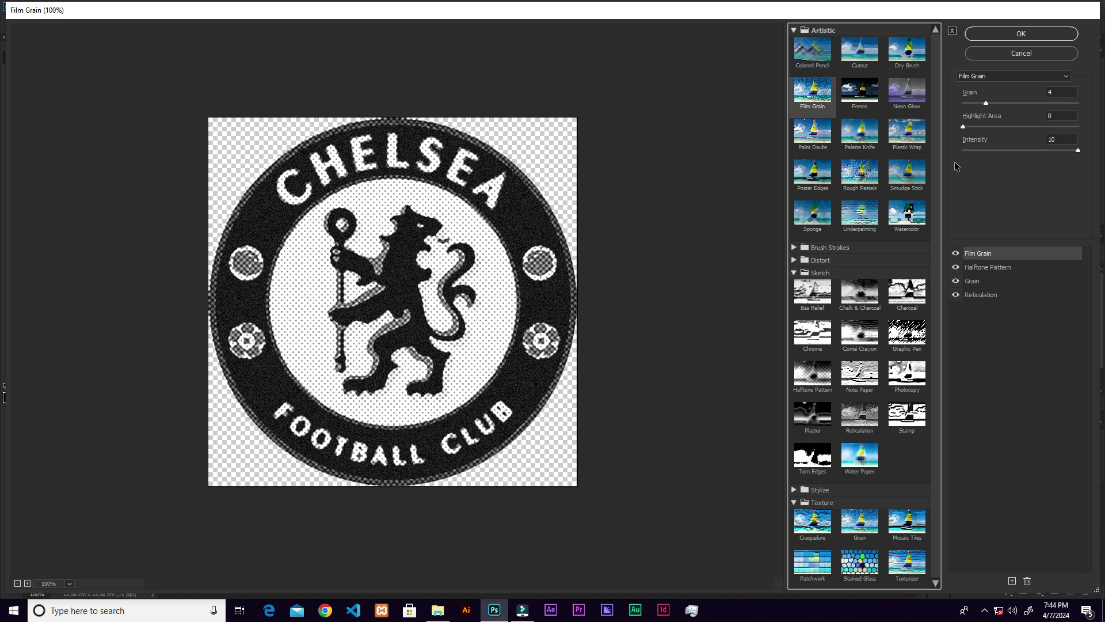
Set the Film Grain effect to Grain 5, Highlight Area 4 and Intensity 2, and apply the stacked filters to the logo
left_click(1057, 92)
type("5")
left_click(1058, 117)
type("4")
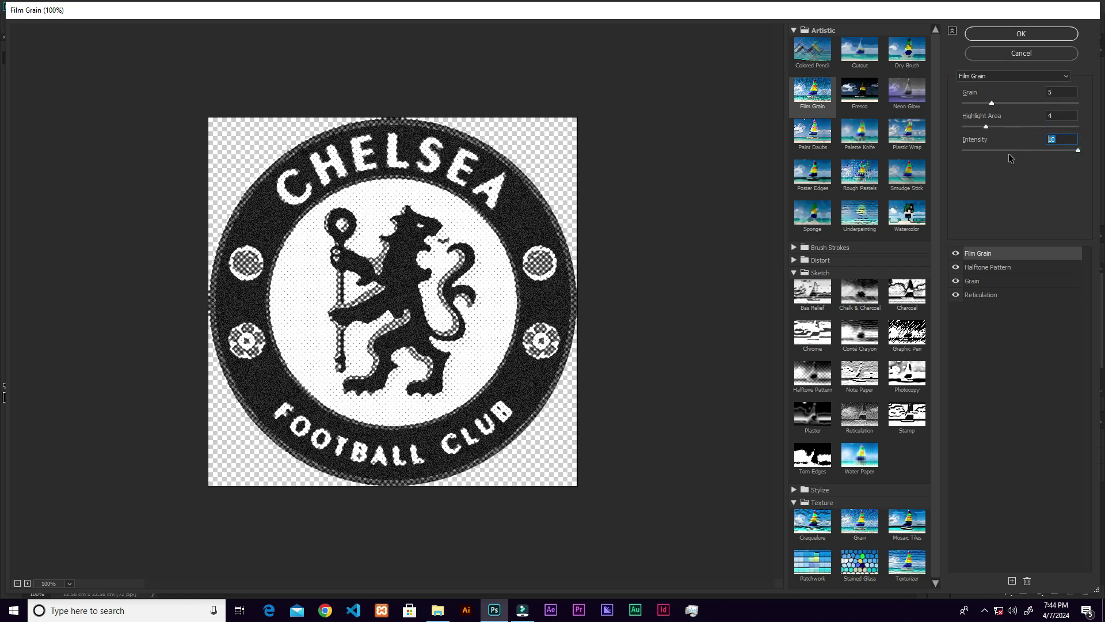
type("2")
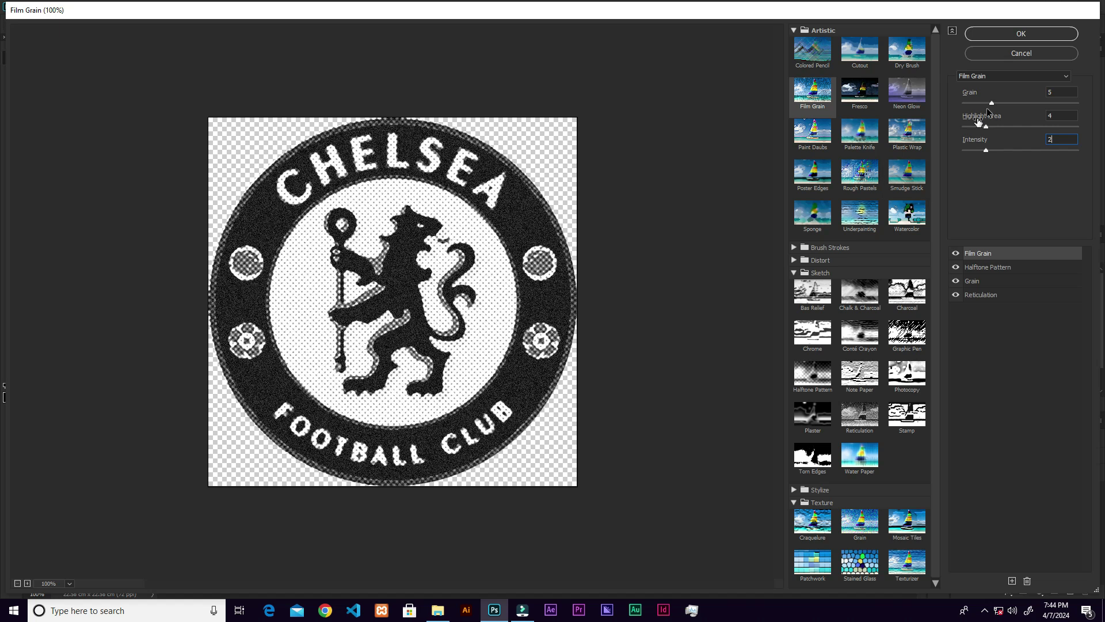
left_click(1021, 35)
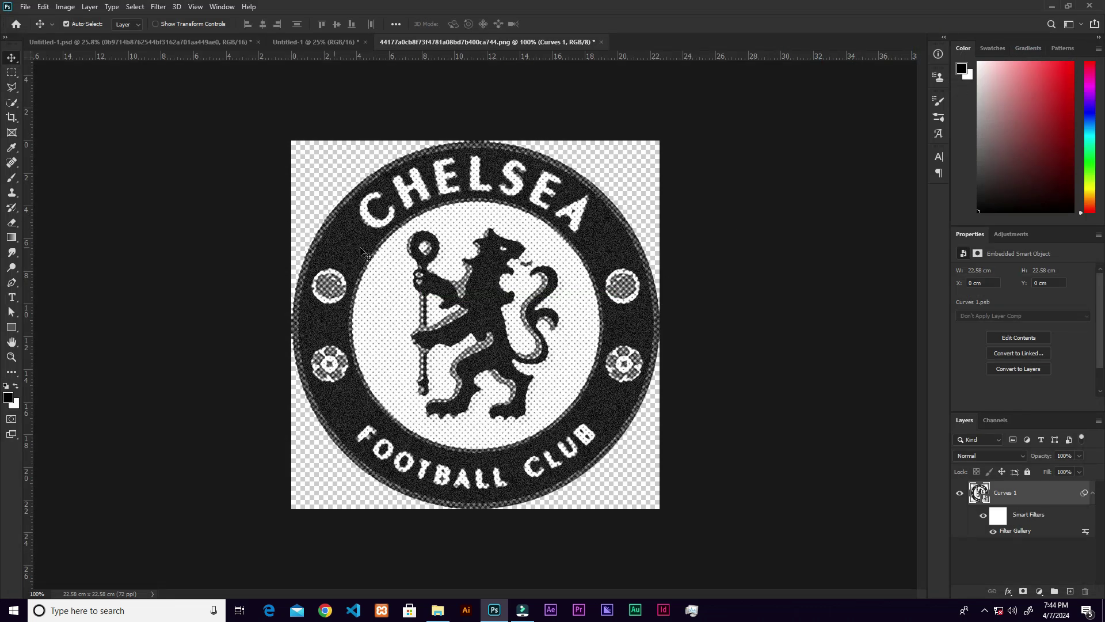
left_click(25, 8)
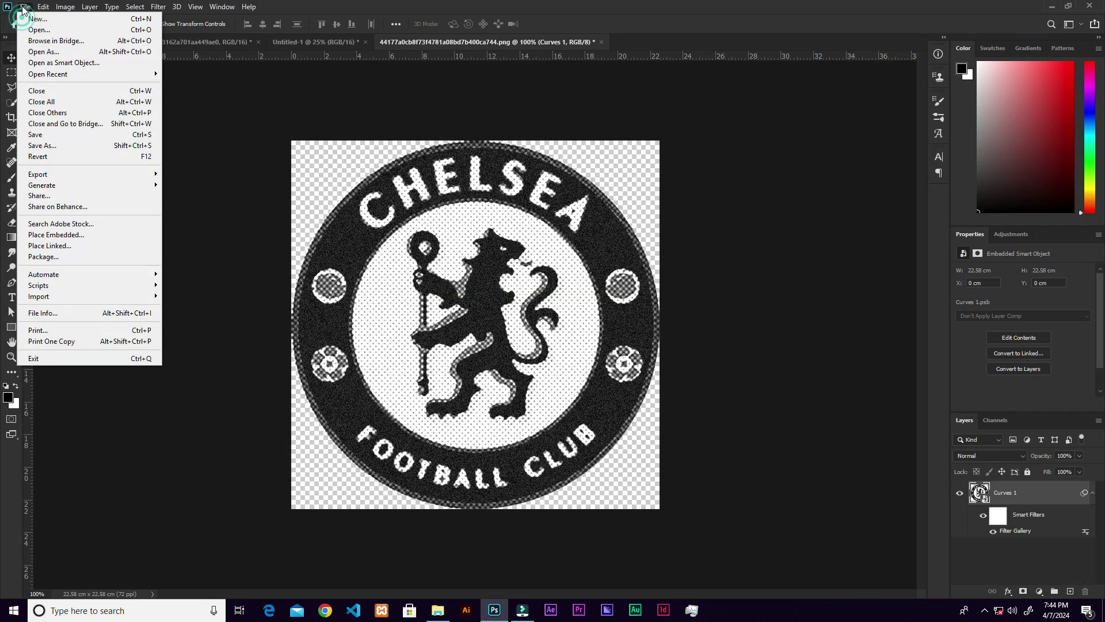
left_click(49, 148)
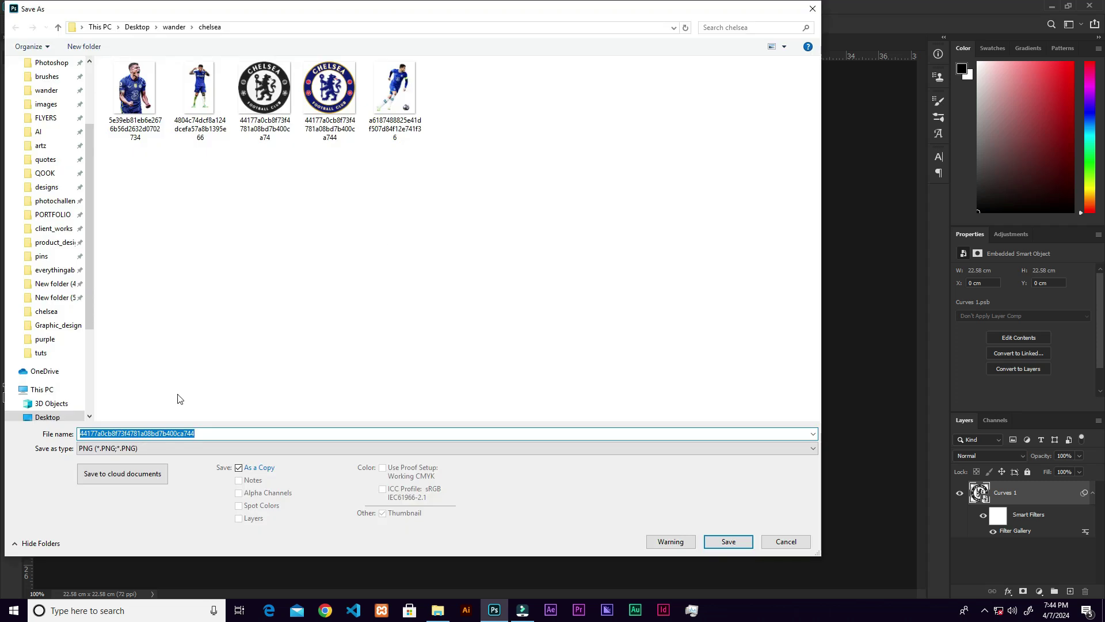
left_click(153, 448)
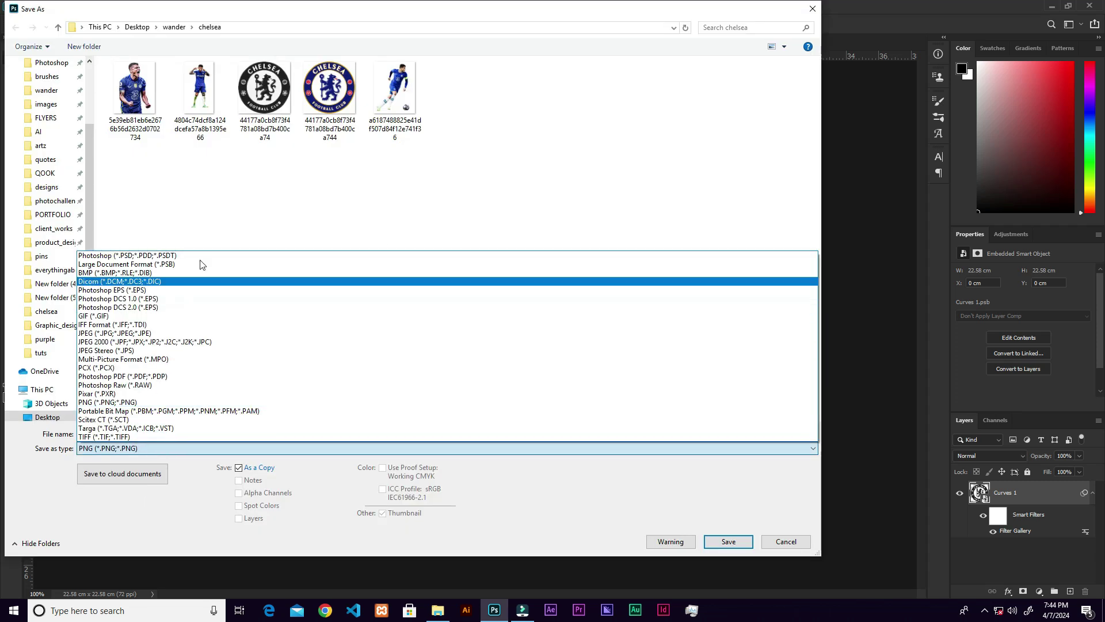
left_click(226, 203)
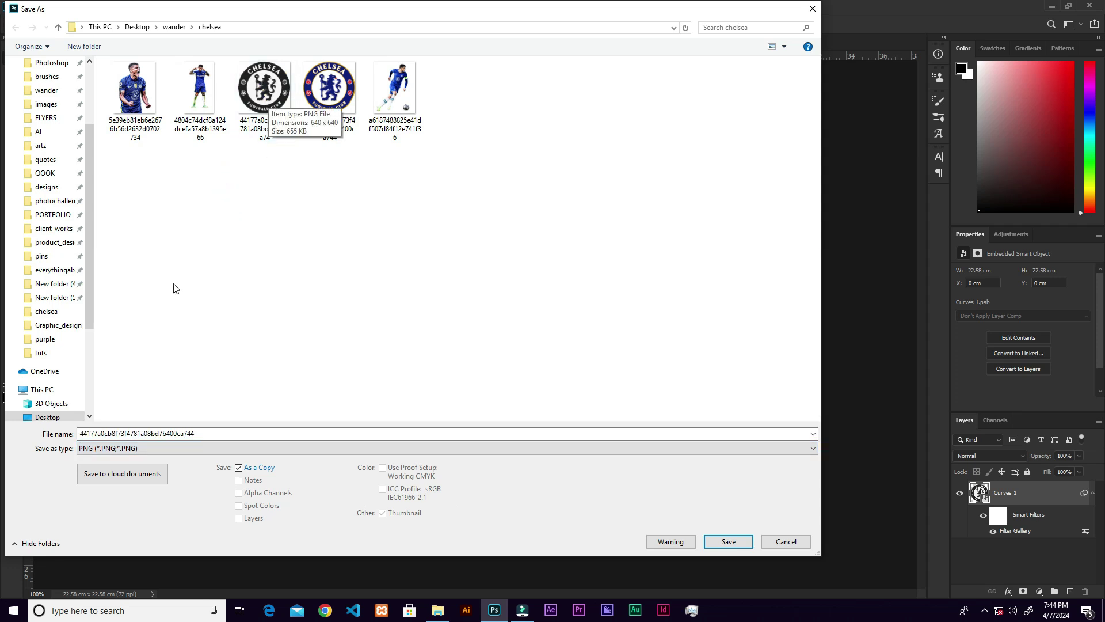
left_click(785, 544)
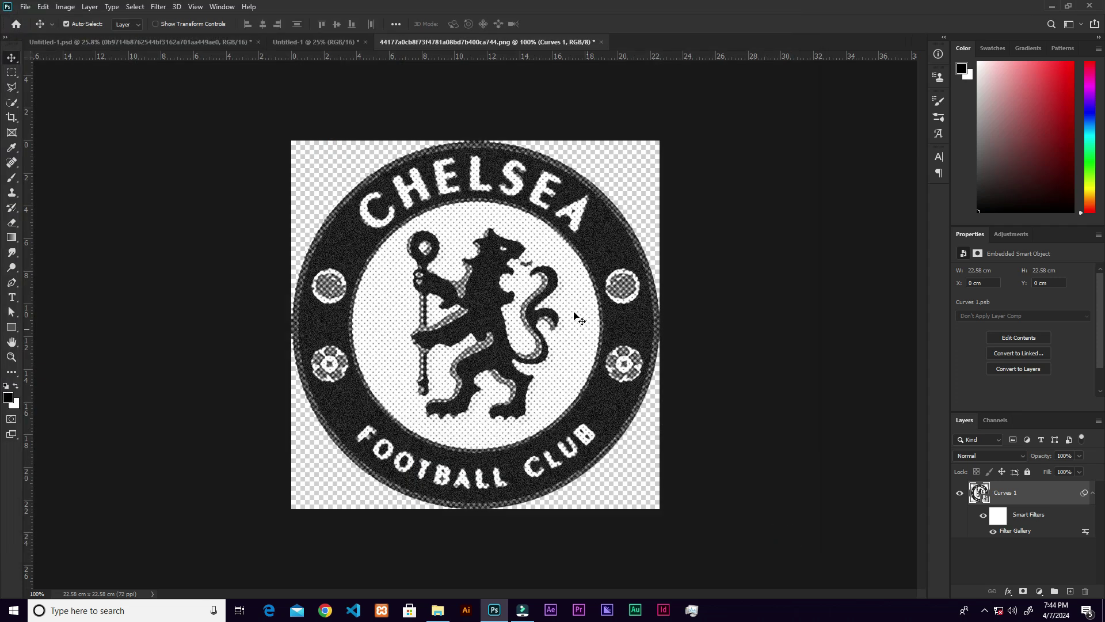
In the blank A4 document, place the black-and-white logo file from the chelsea folder, about 17 cm wide and slightly above and right of centre
left_click(316, 42)
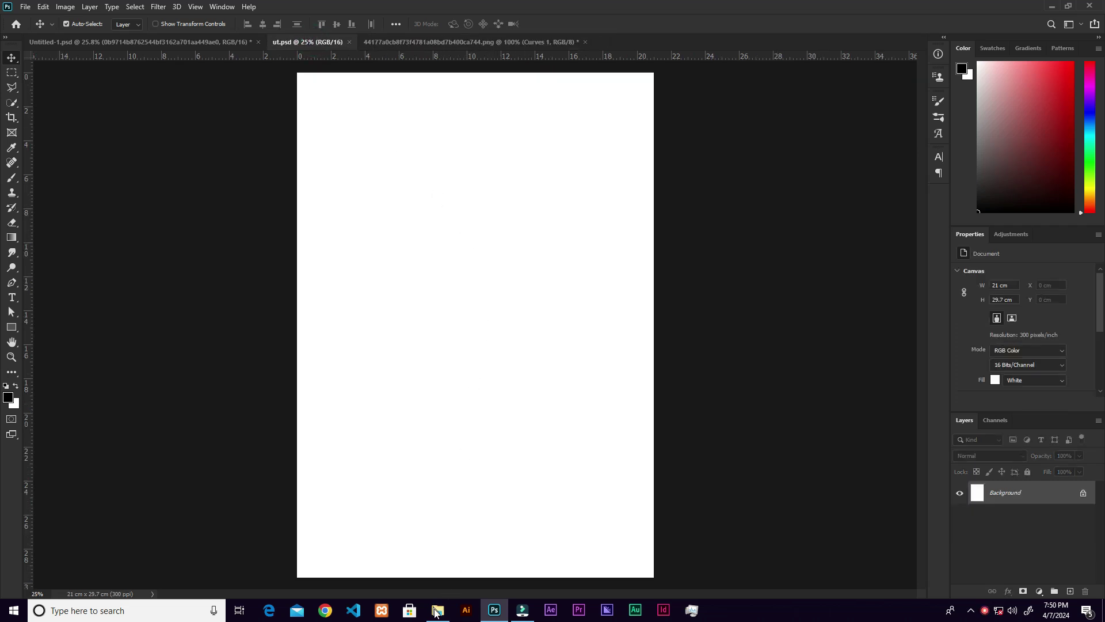
left_click(439, 611)
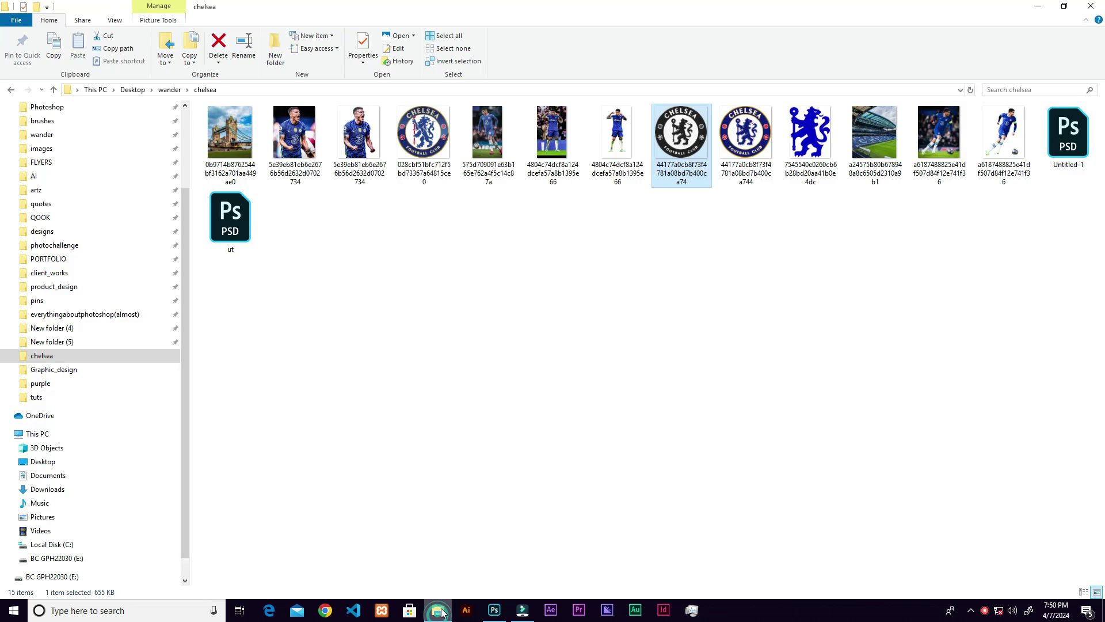
left_click_drag(680, 143, 551, 332)
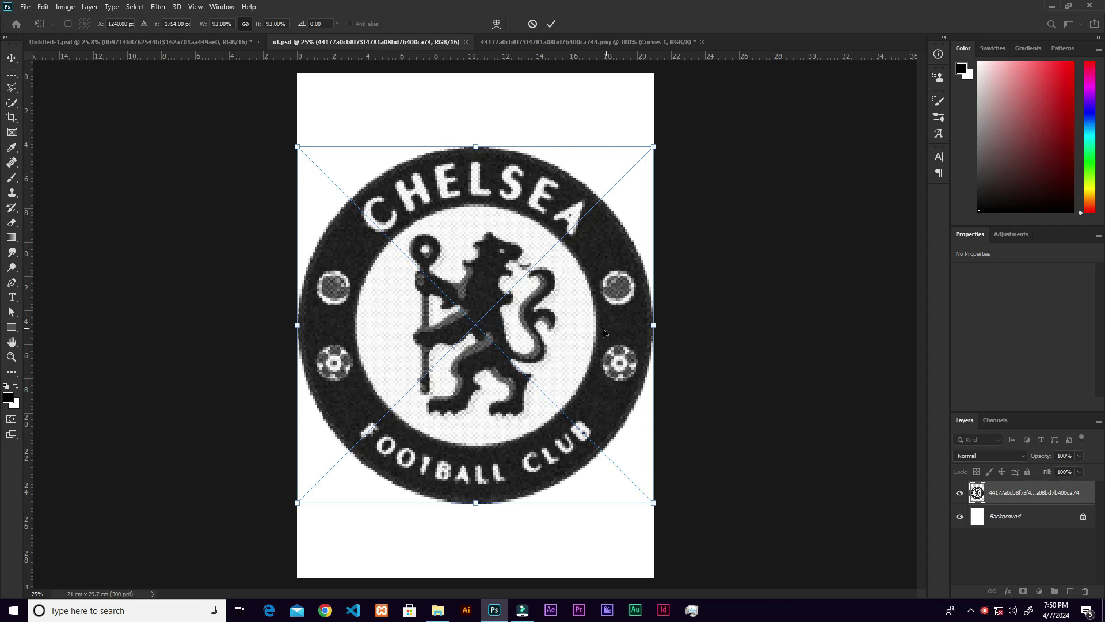
left_click_drag(655, 326, 622, 297)
left_click(551, 25)
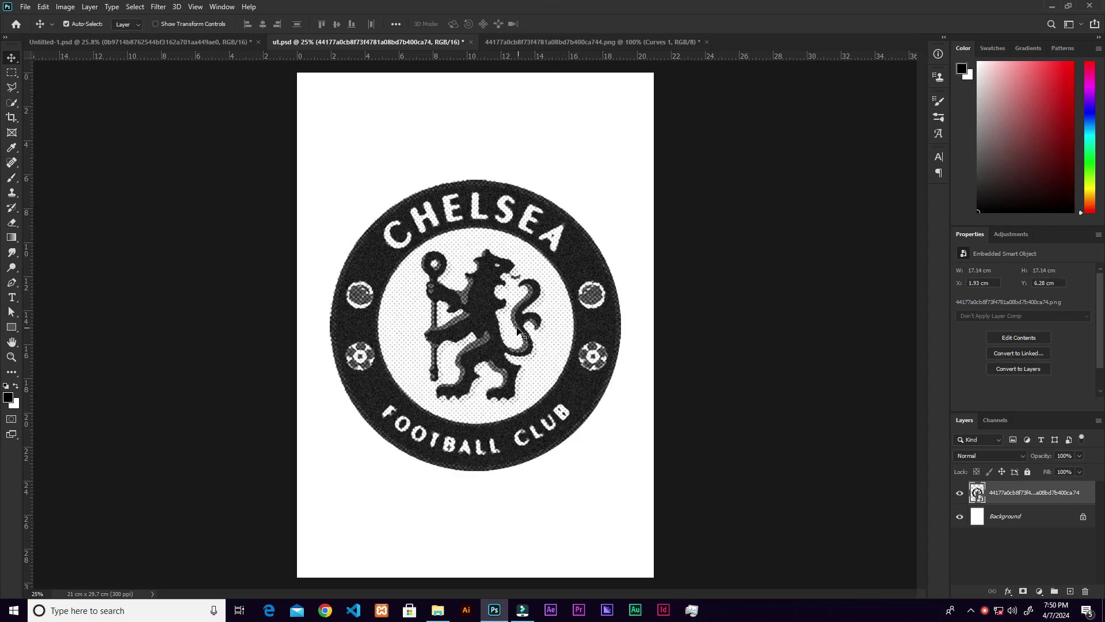
mouse_move(511, 311)
left_mouse_down()
mouse_move(503, 326)
mouse_move(517, 324)
left_mouse_up()
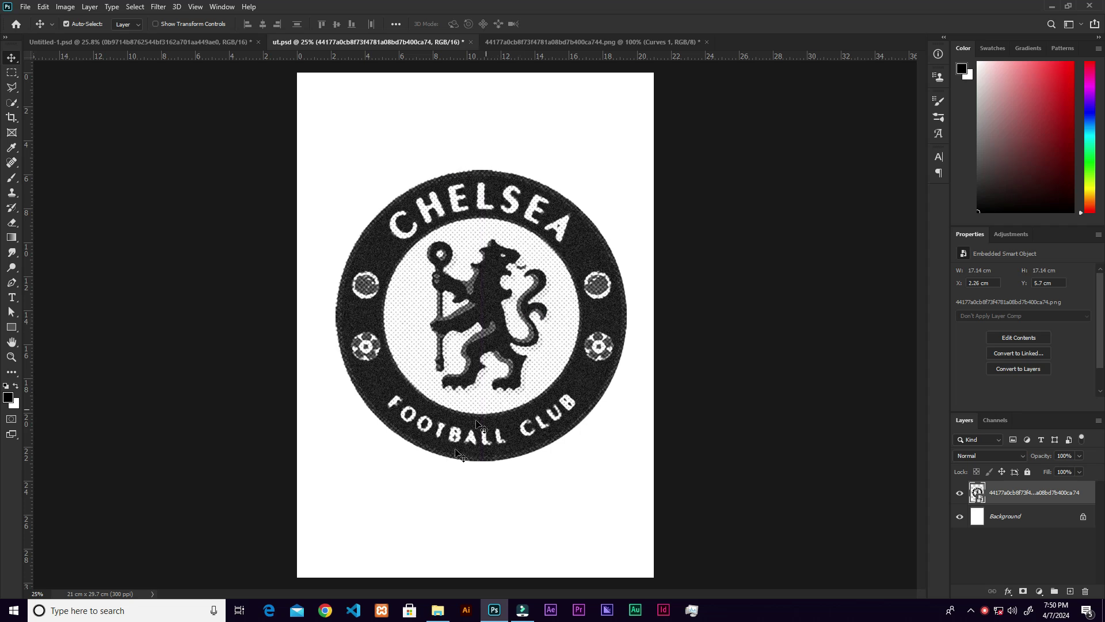
Place the Tower Bridge photo from the chelsea folder above the logo, spanning the full page width
left_click(438, 612)
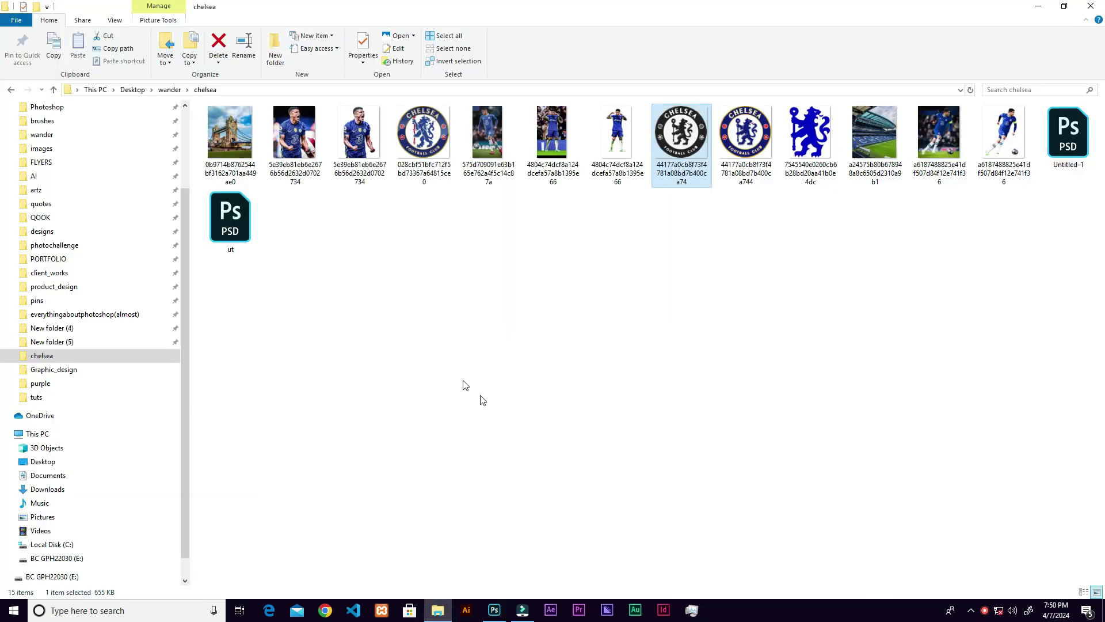
left_click_drag(244, 139, 575, 388)
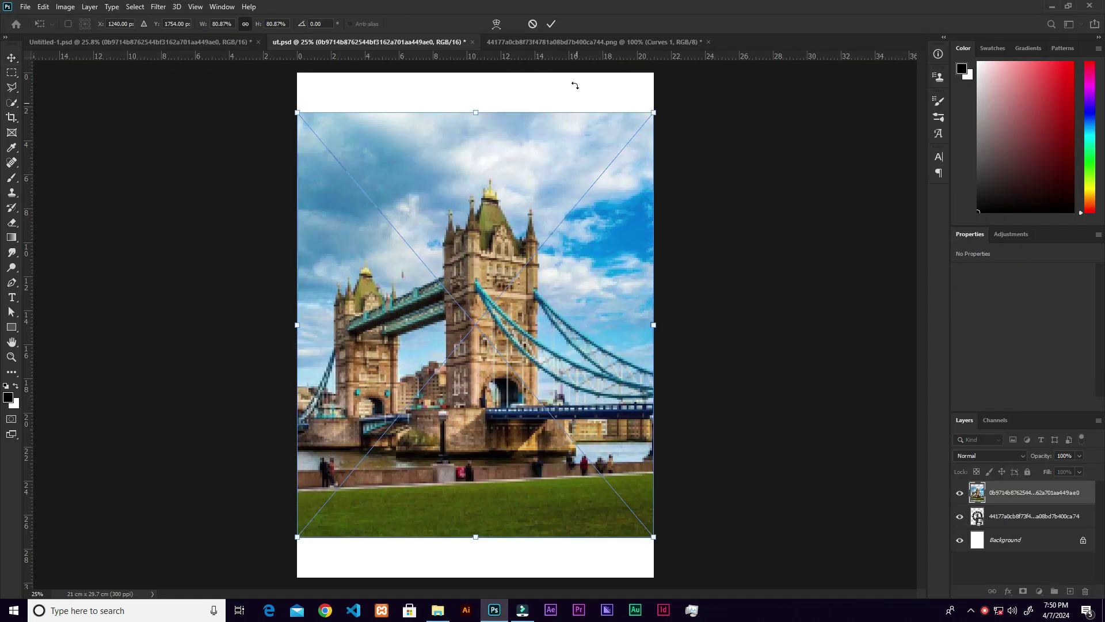
left_click(556, 23)
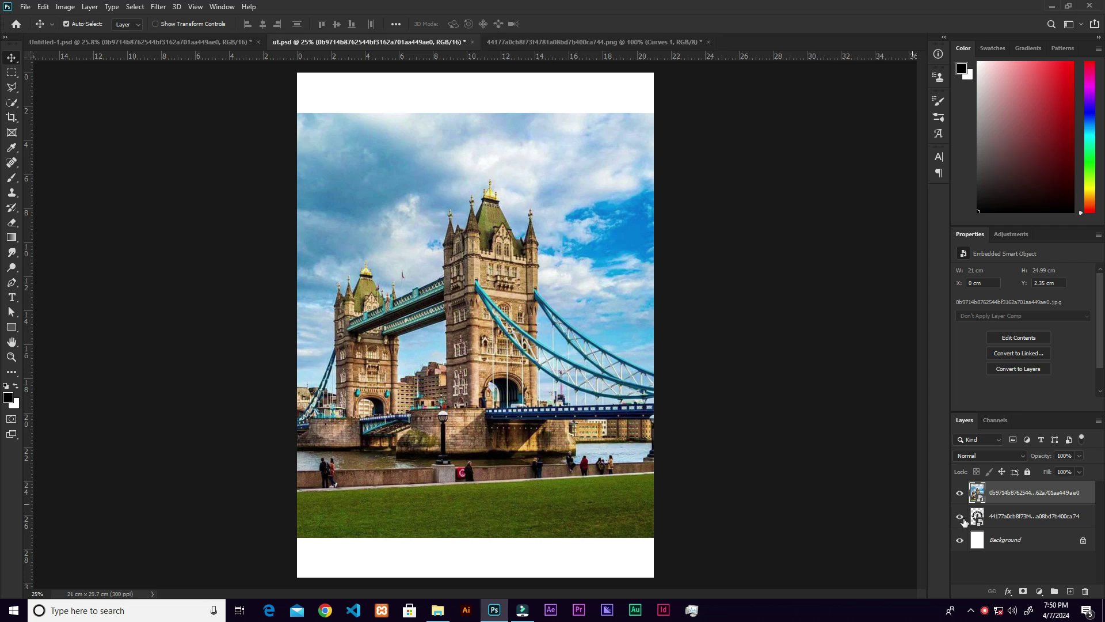
Duplicate the logo layer and move the copy above the bridge photo in the layer order
left_click(1017, 519)
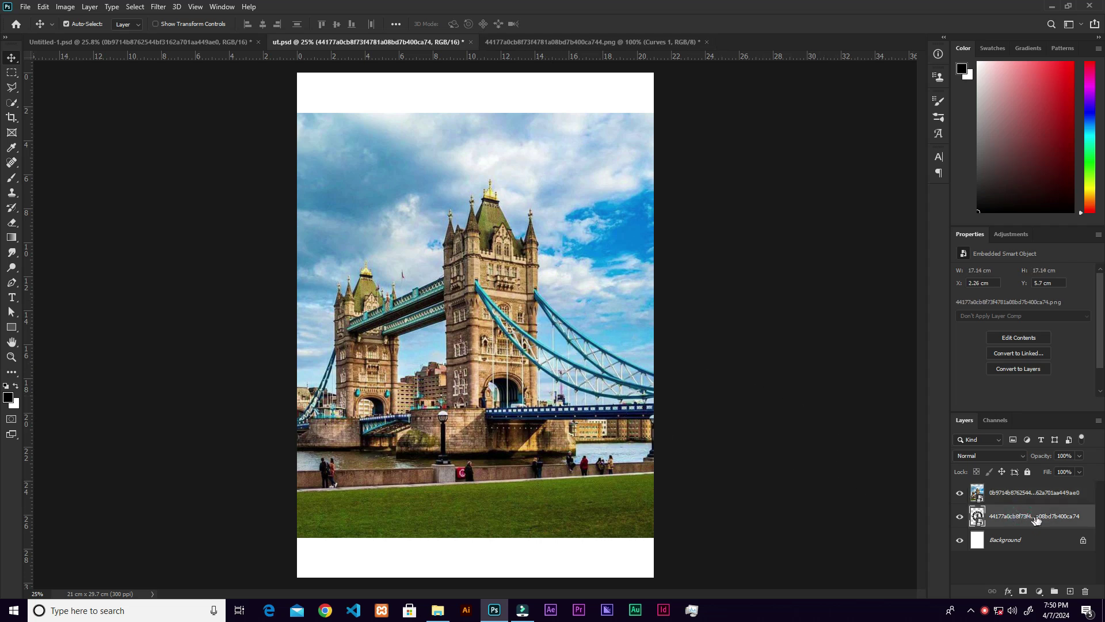
key("ctrl+j")
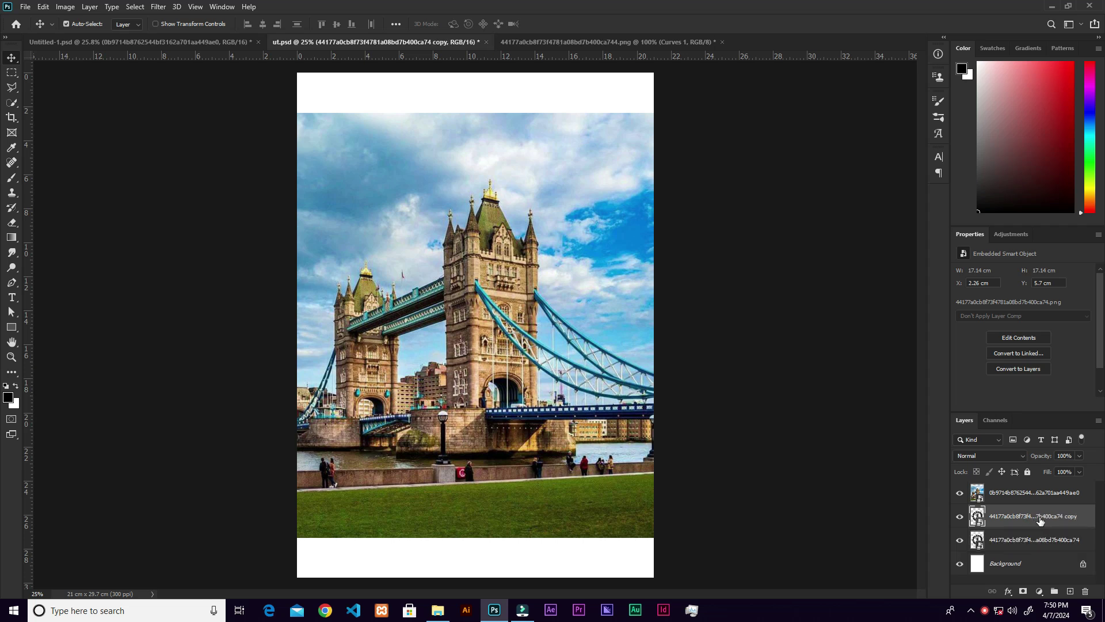
left_click_drag(1031, 521, 1035, 489)
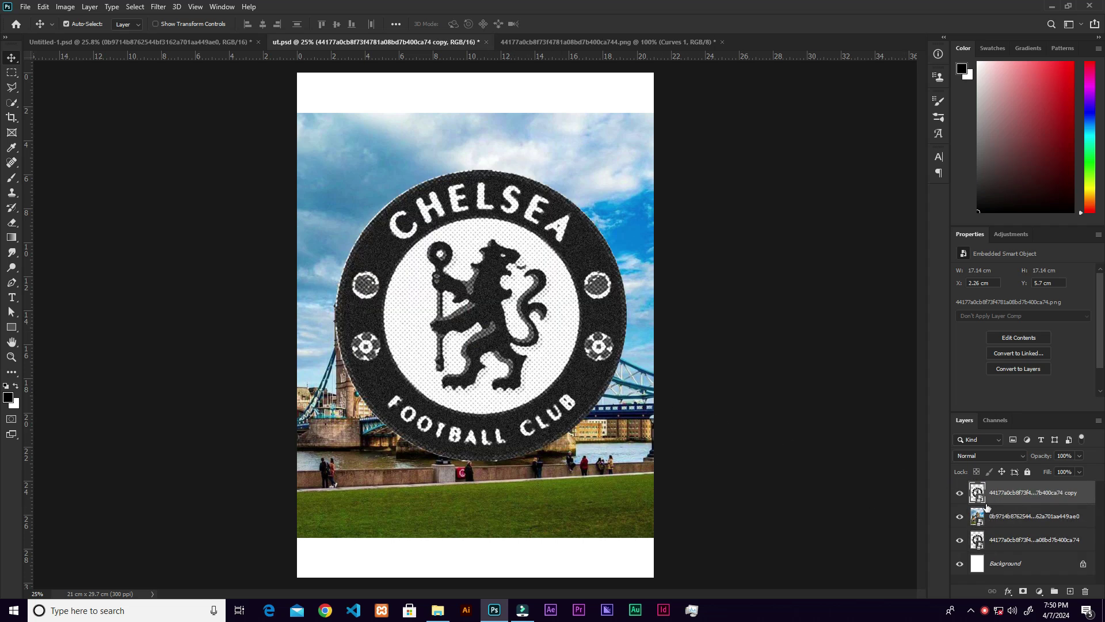
Clip the bridge photo to the original logo layer beneath it with a clipping mask
left_click(1016, 515)
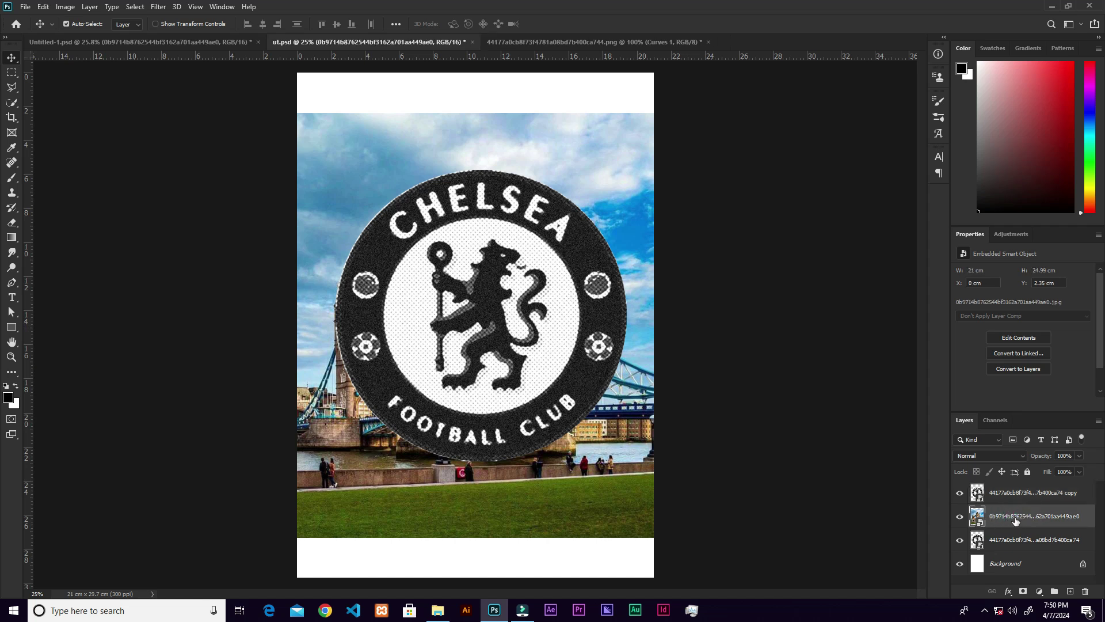
right_click(1023, 521)
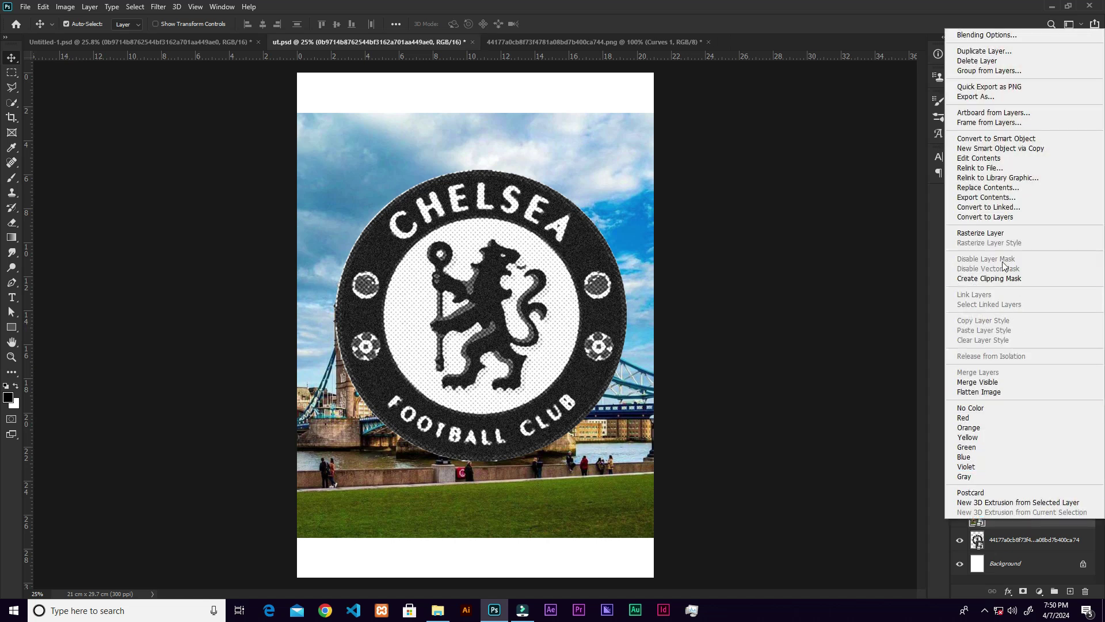
left_click(994, 279)
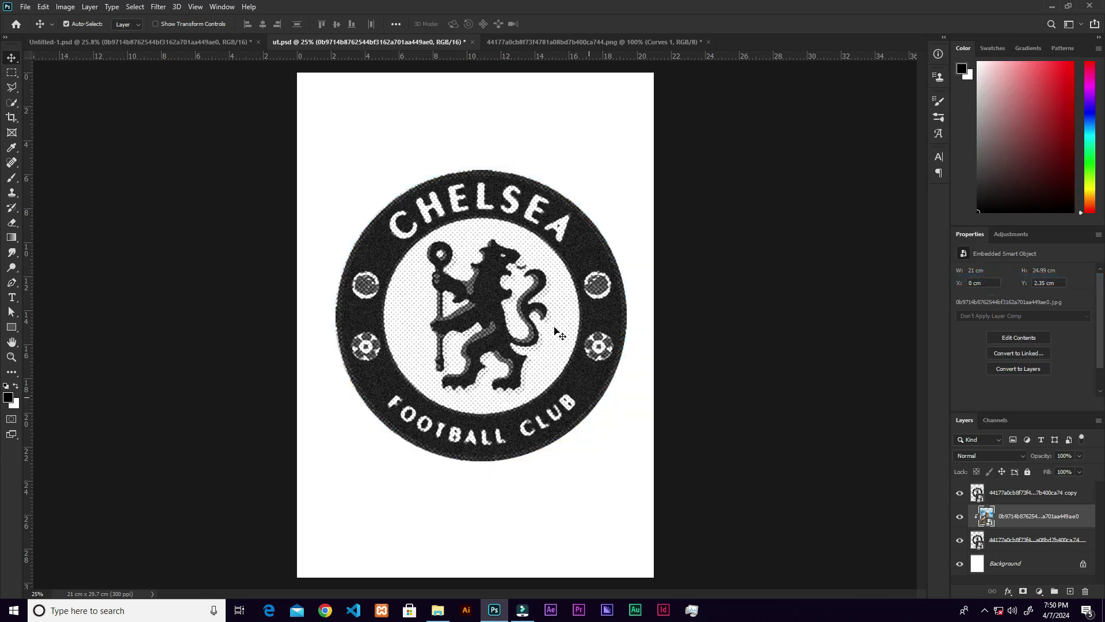
Hide the upper logo copy and scale the bridge photo down to about 15 cm wide, centred over the round logo shape
left_click_drag(473, 323, 550, 316)
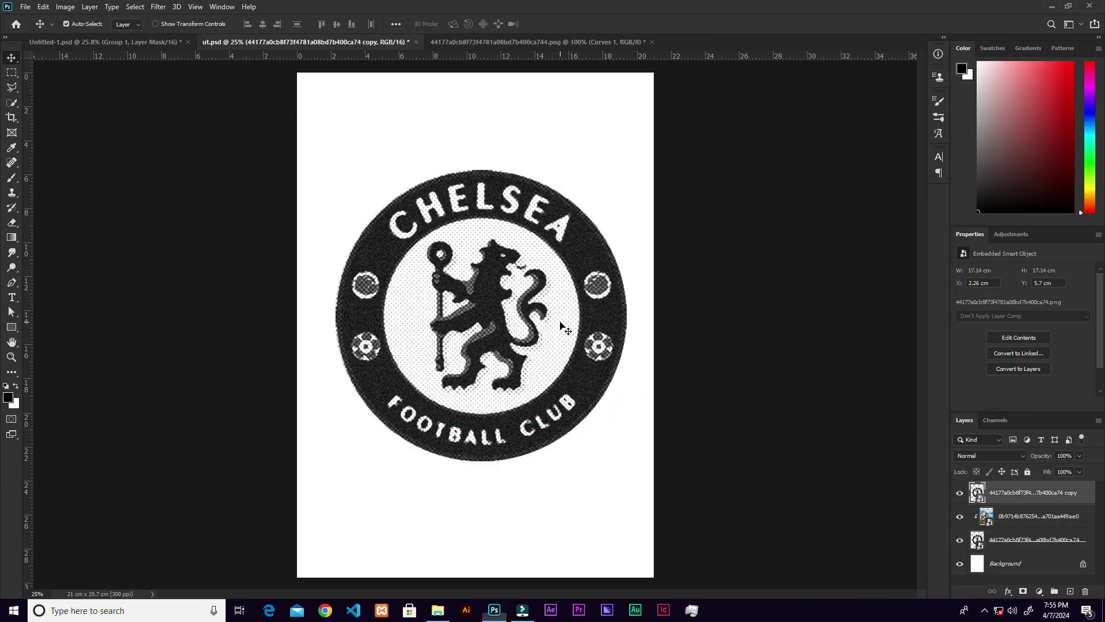
left_click(960, 494)
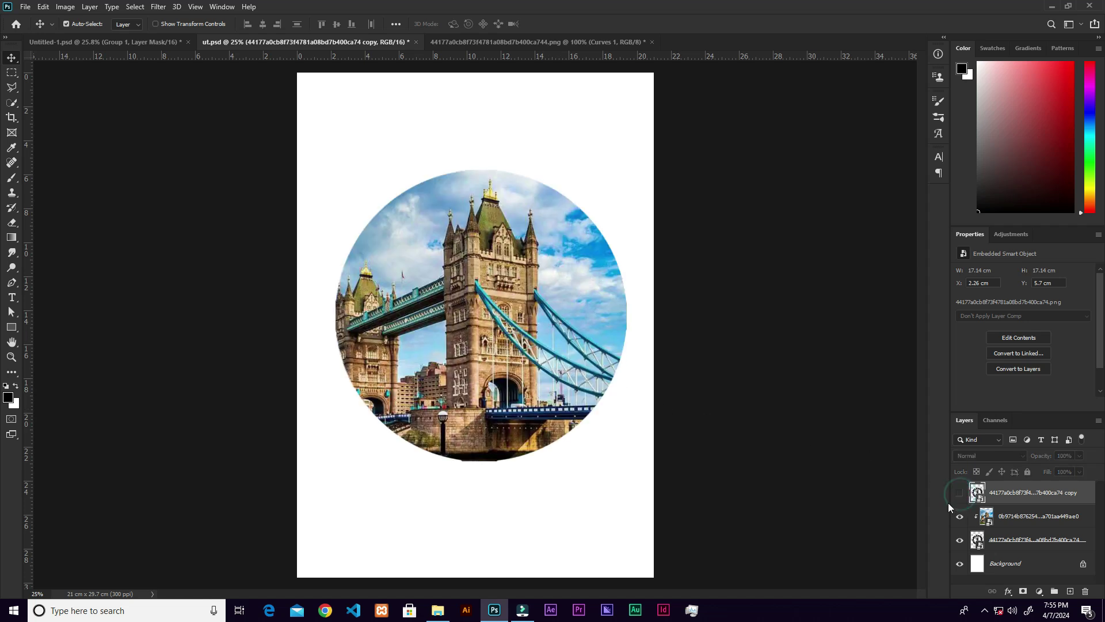
left_click(492, 344)
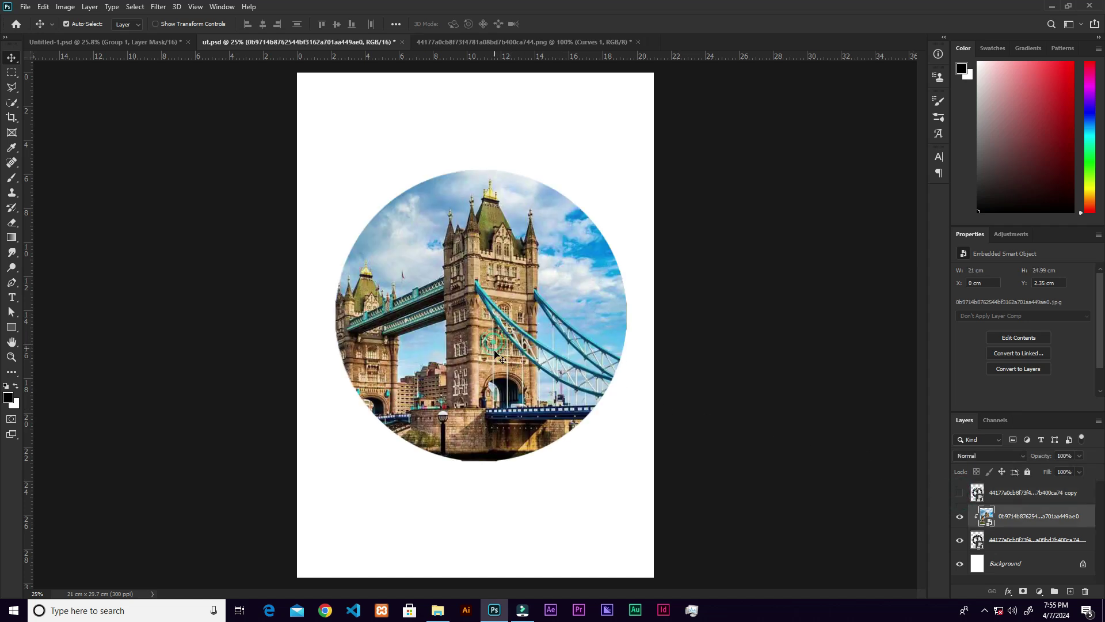
key("ctrl+t")
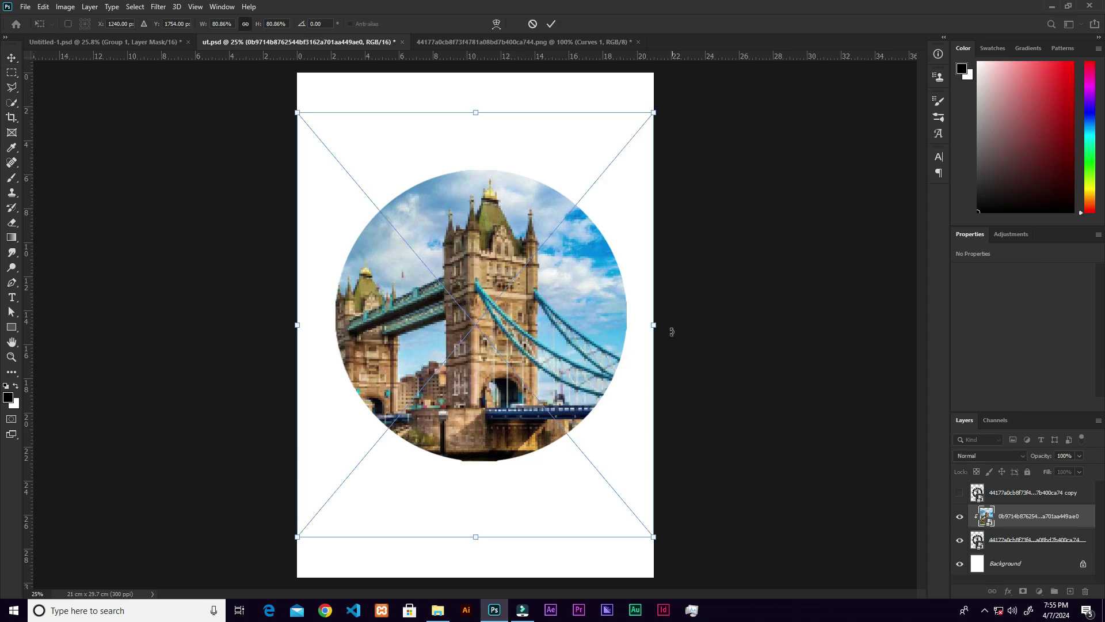
left_click_drag(654, 325, 604, 326)
left_click_drag(536, 347, 542, 342)
left_click(550, 25)
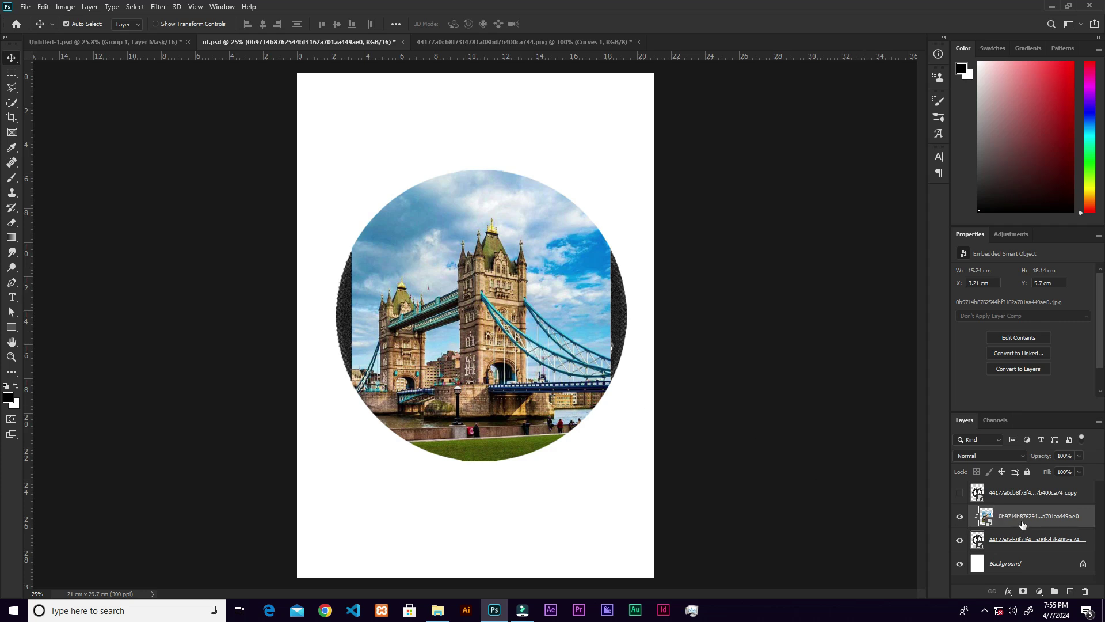
Apply a Gaussian Blur with a 5-pixel radius to the Tower Bridge photo
left_click(155, 8)
mouse_move(176, 138)
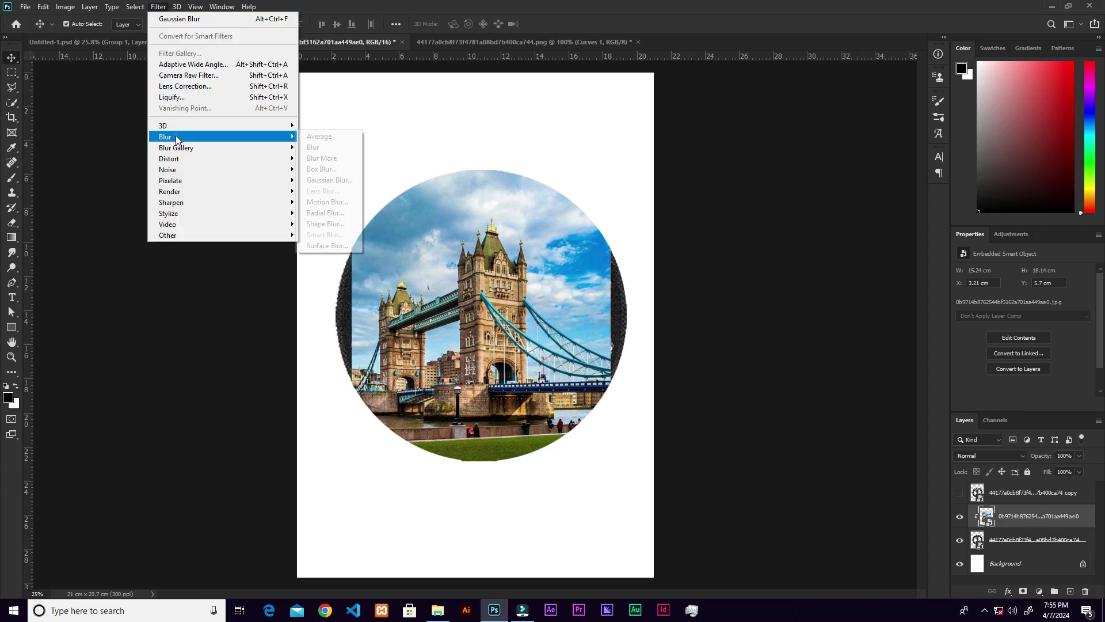
left_click(327, 180)
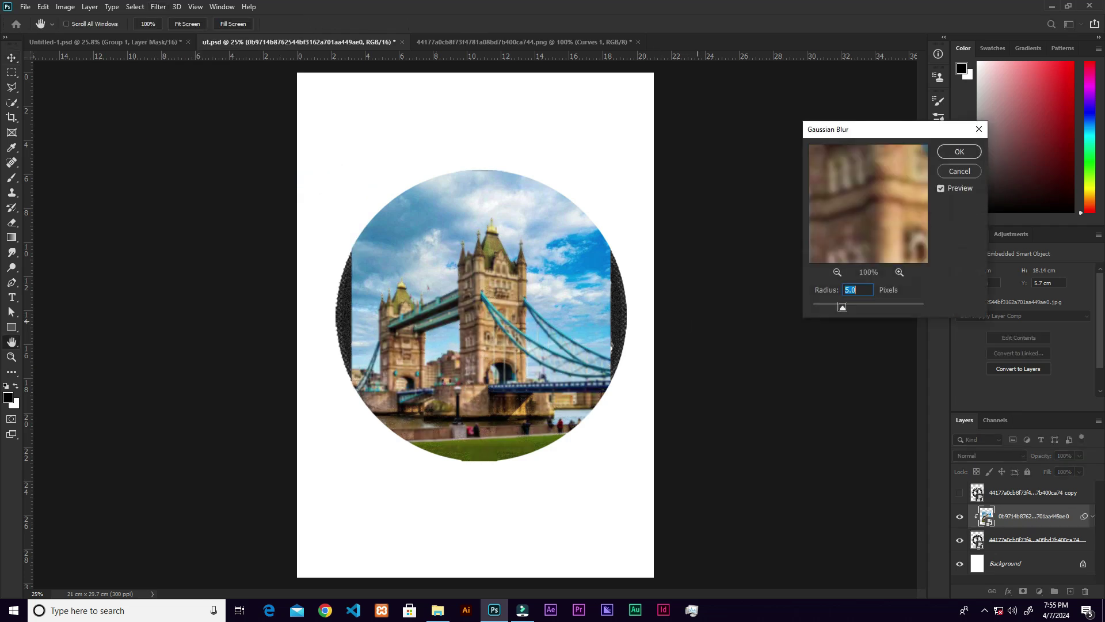
double_click(866, 290)
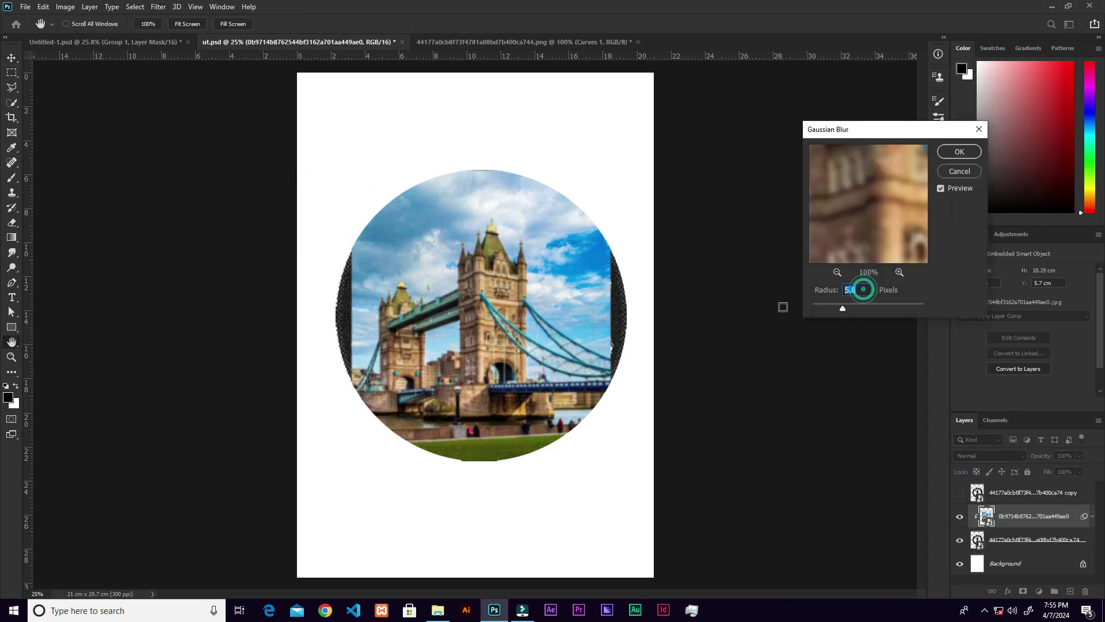
left_click(960, 155)
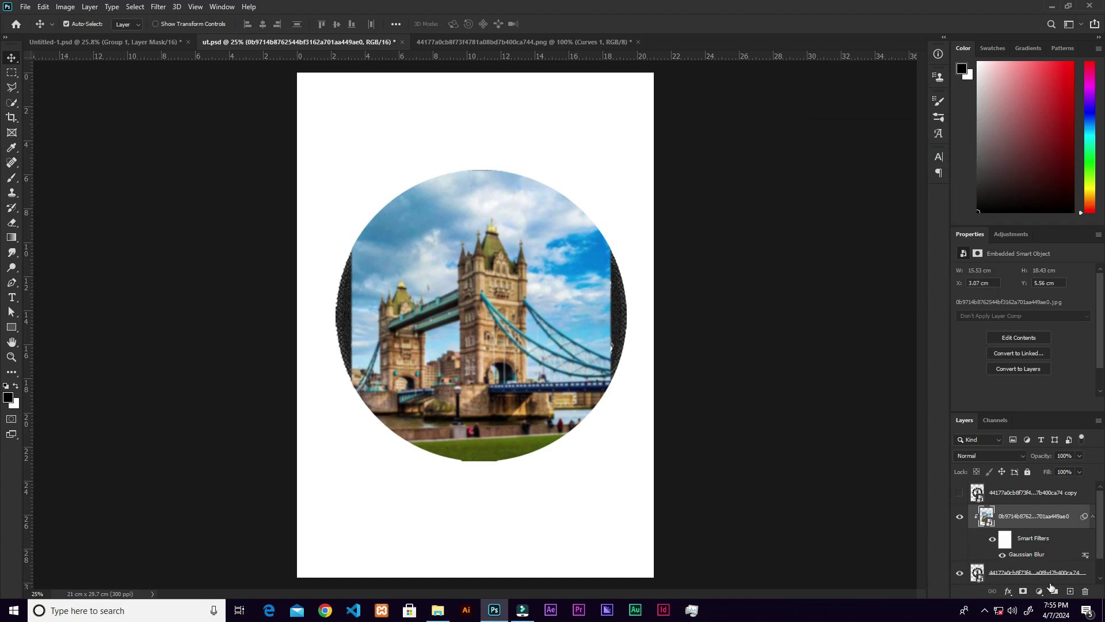
Add a Black & White adjustment layer with the Default preset above the bridge photo and clip it to the layers beneath
left_click(1039, 593)
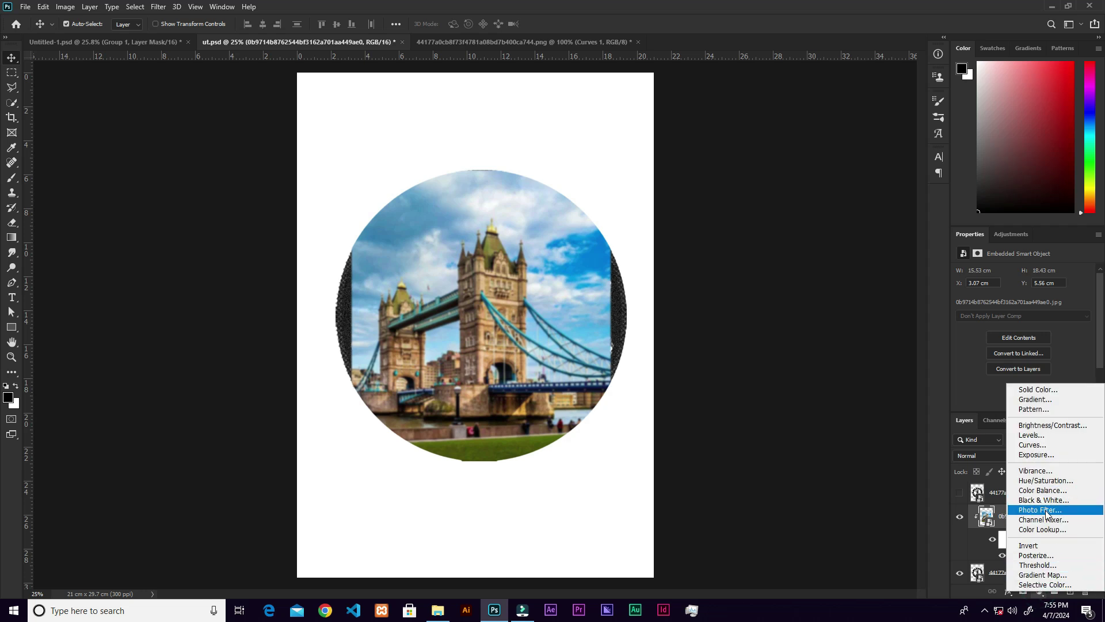
left_click(1044, 501)
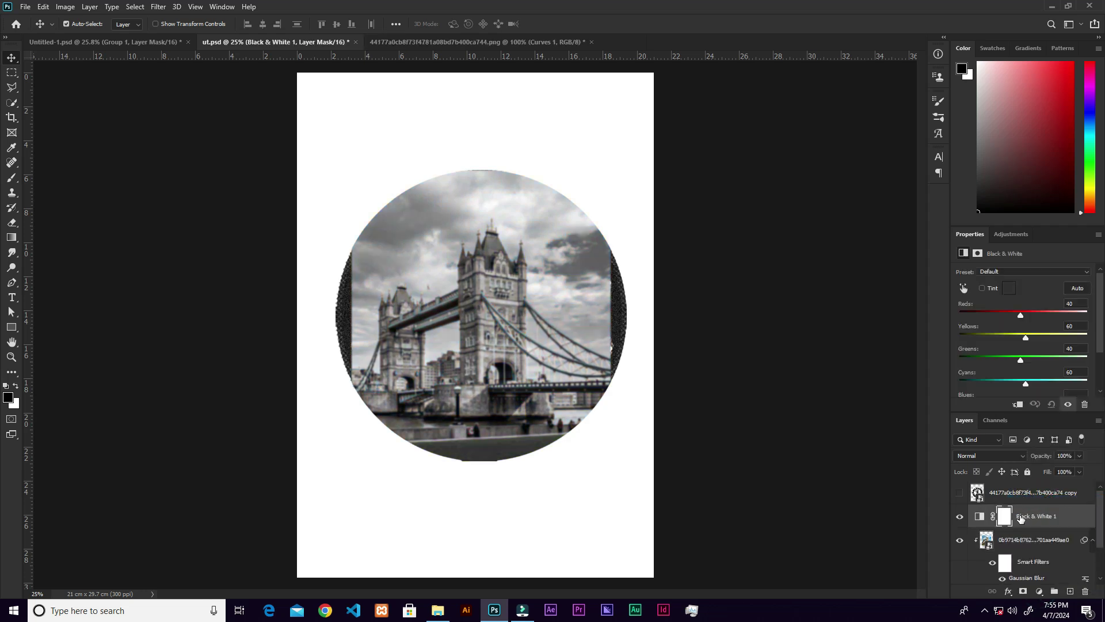
left_click_drag(1035, 530, 1032, 521)
left_click(1030, 525, "alt")
right_click(1038, 525)
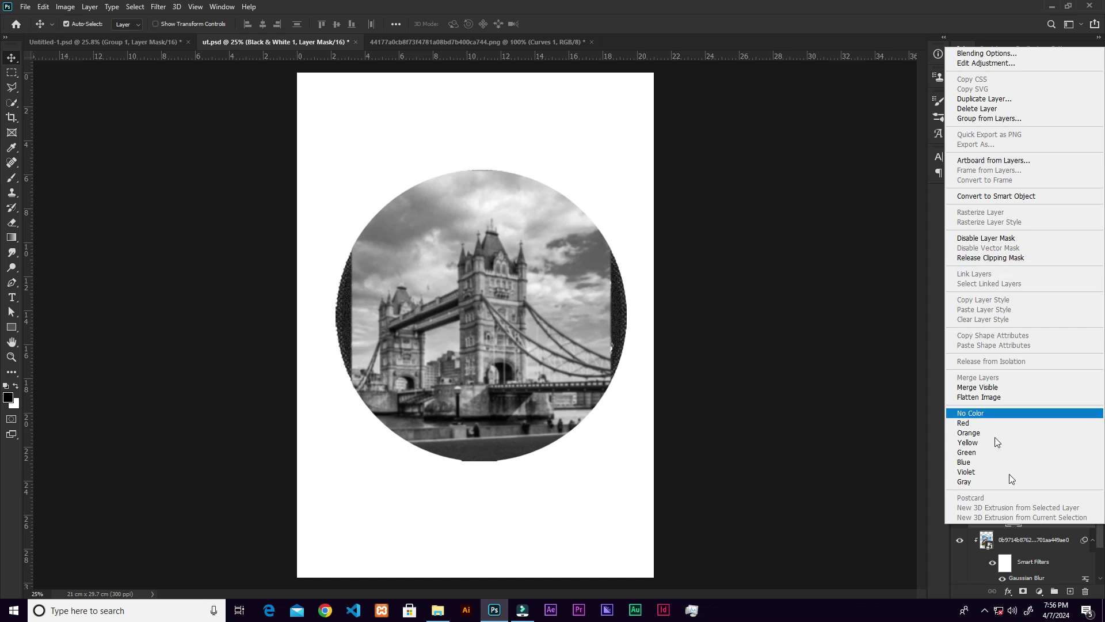
left_click(1049, 526)
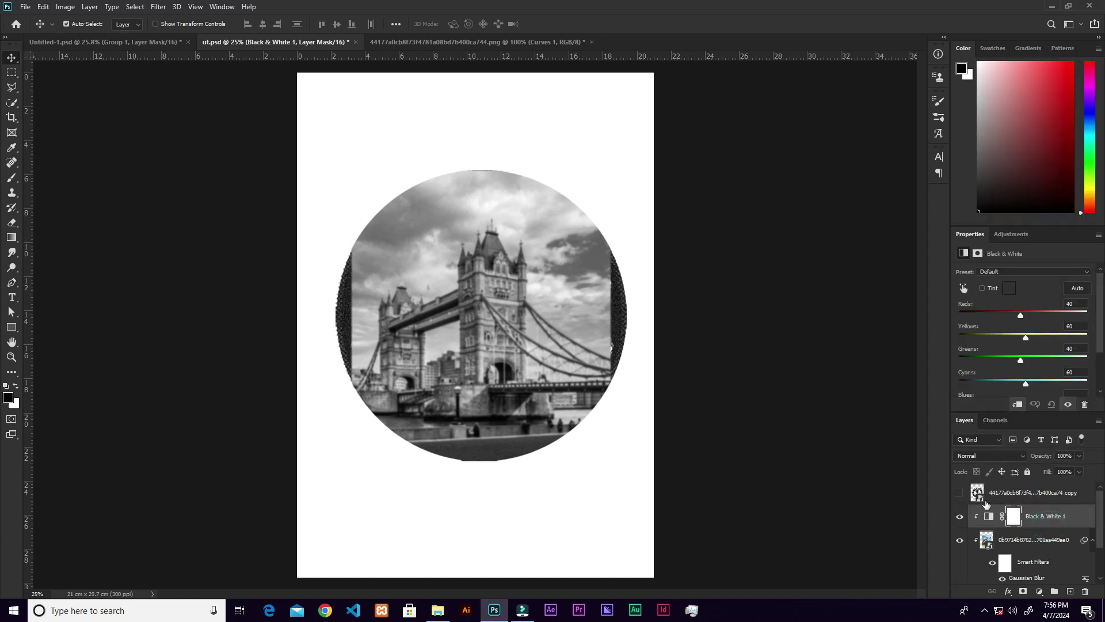
Show the upper logo copy and apply a 5-pixel Gaussian Blur to it
left_click(1011, 496)
left_click(961, 494)
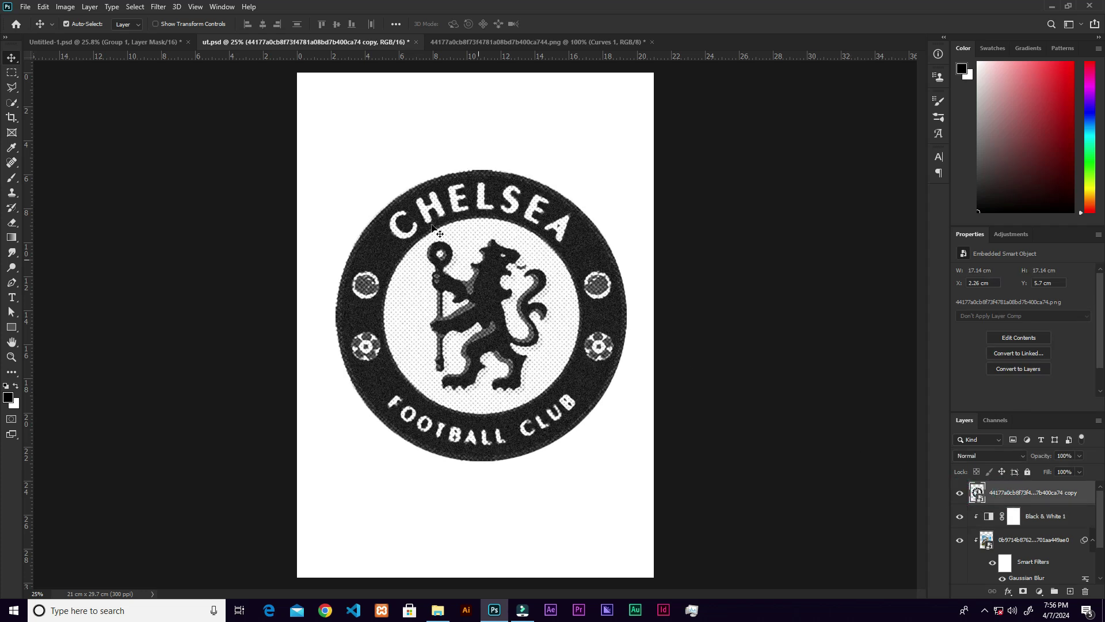
left_click(158, 7)
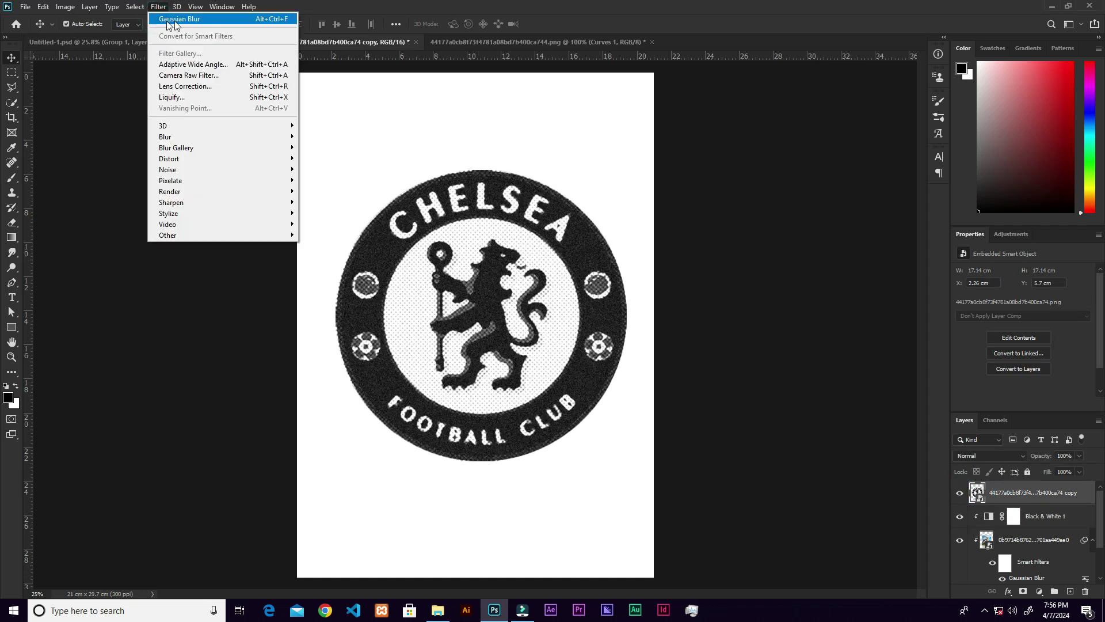
left_click(195, 19)
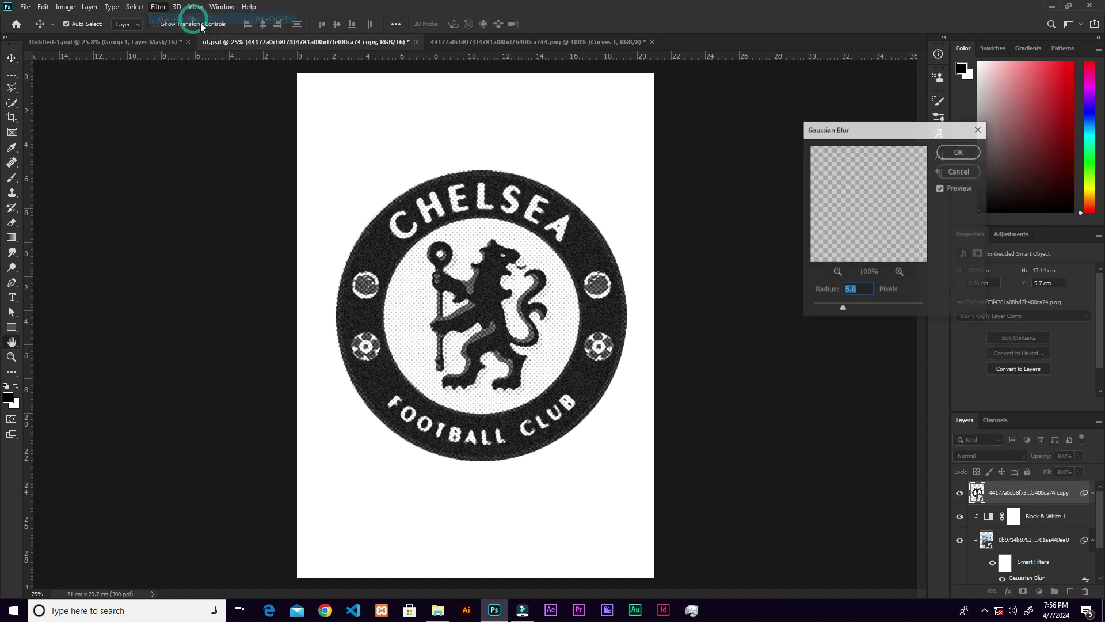
left_click(960, 153)
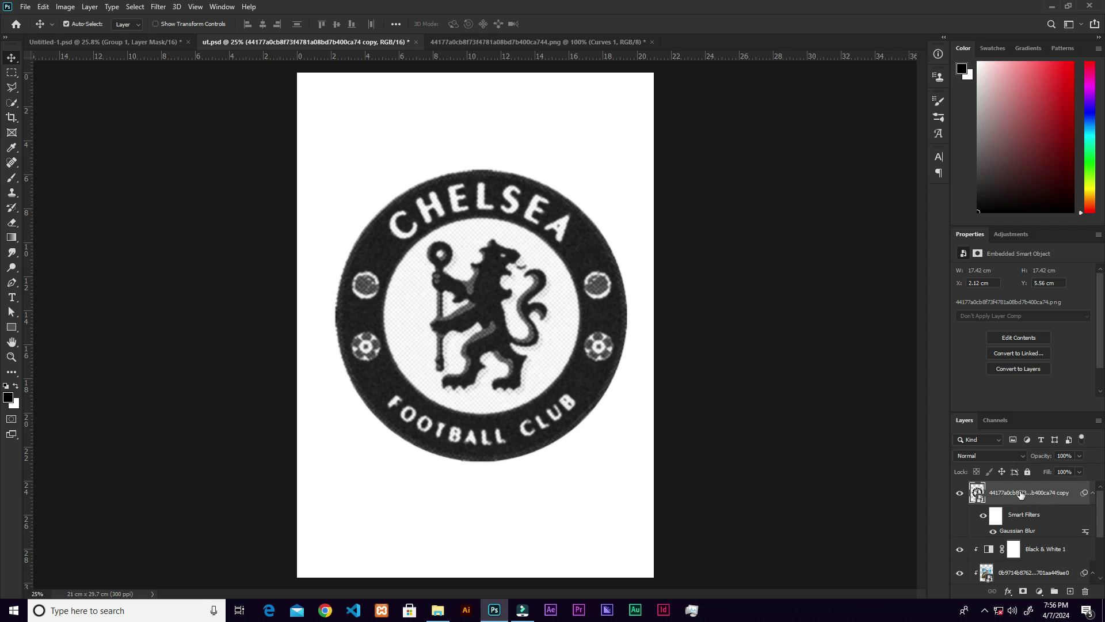
Set the logo copy's blend mode to Lighten and group all layers above the Background
left_click(997, 455)
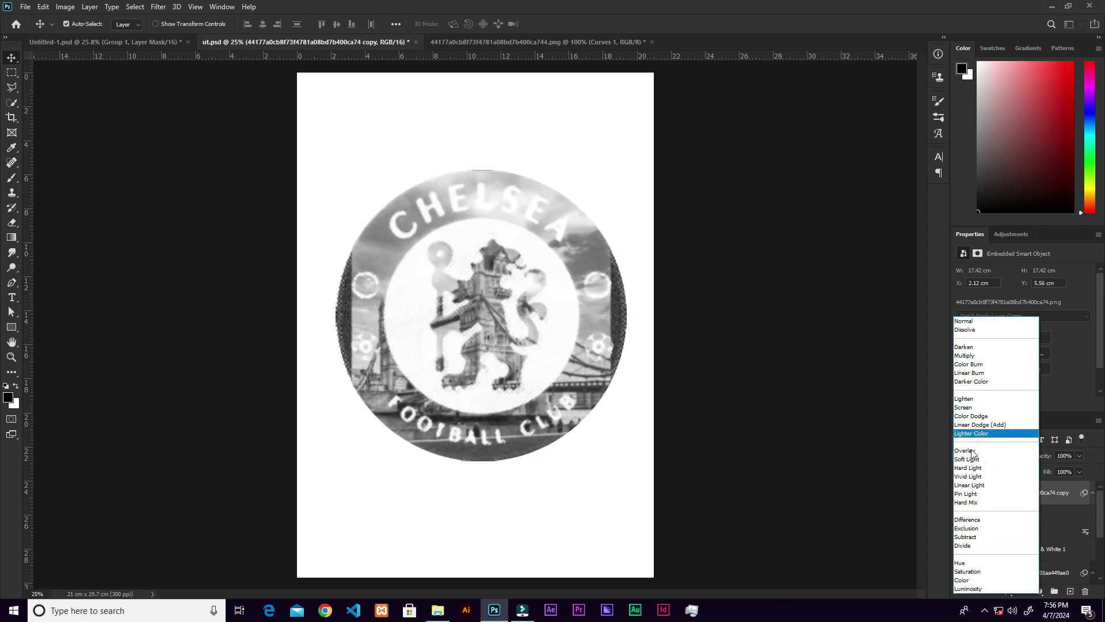
left_click(973, 398)
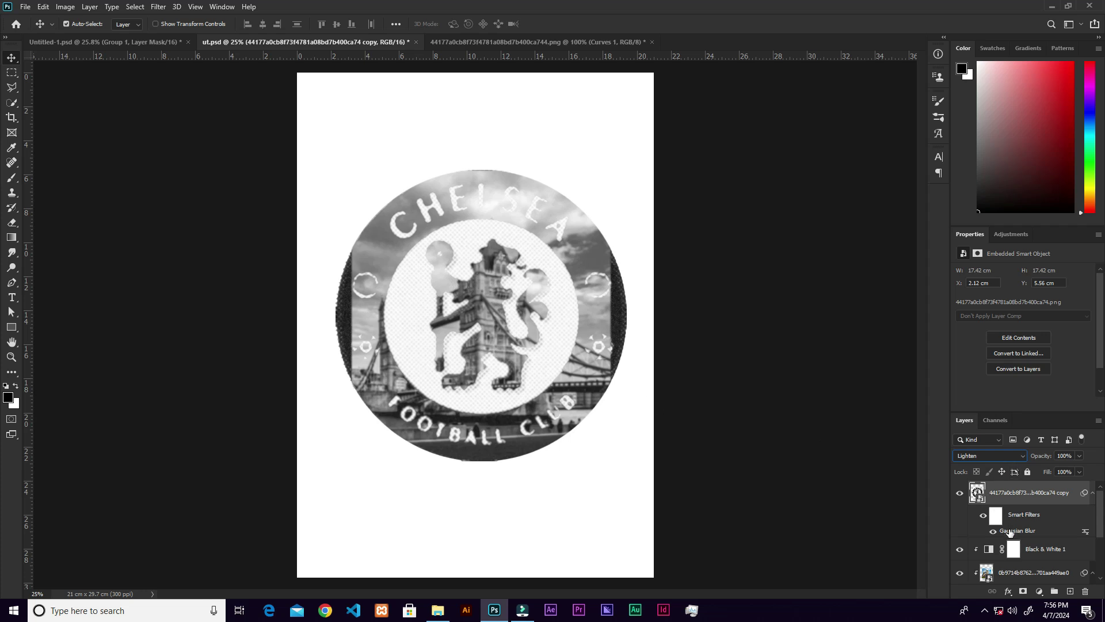
scroll(1077, 521, "down", 2)
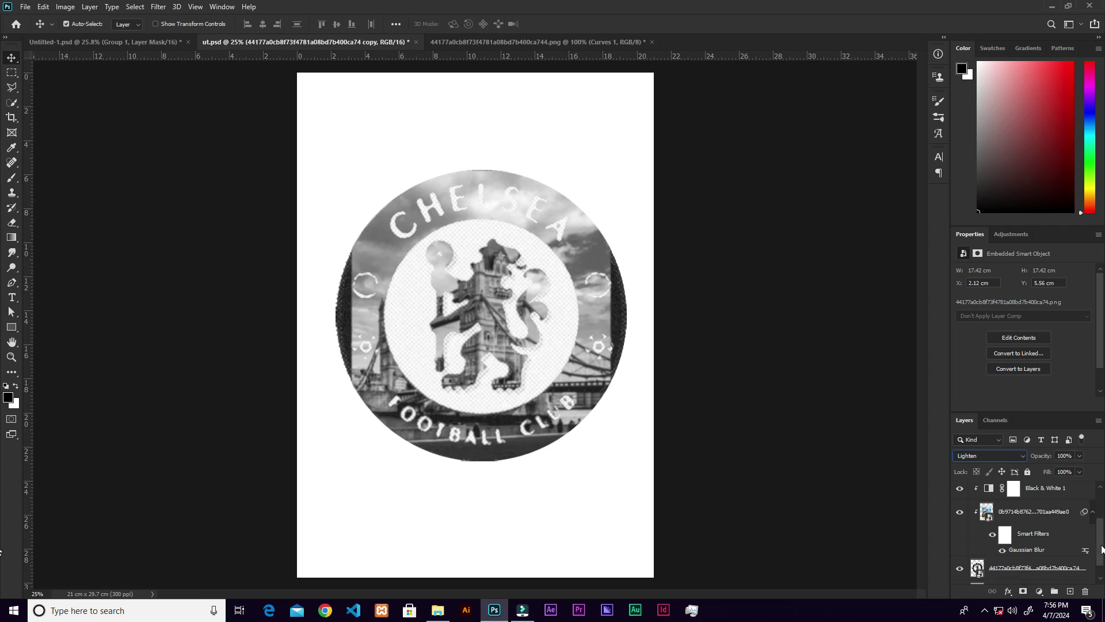
scroll(1101, 550, "down", 1)
left_click(1036, 551, "shift")
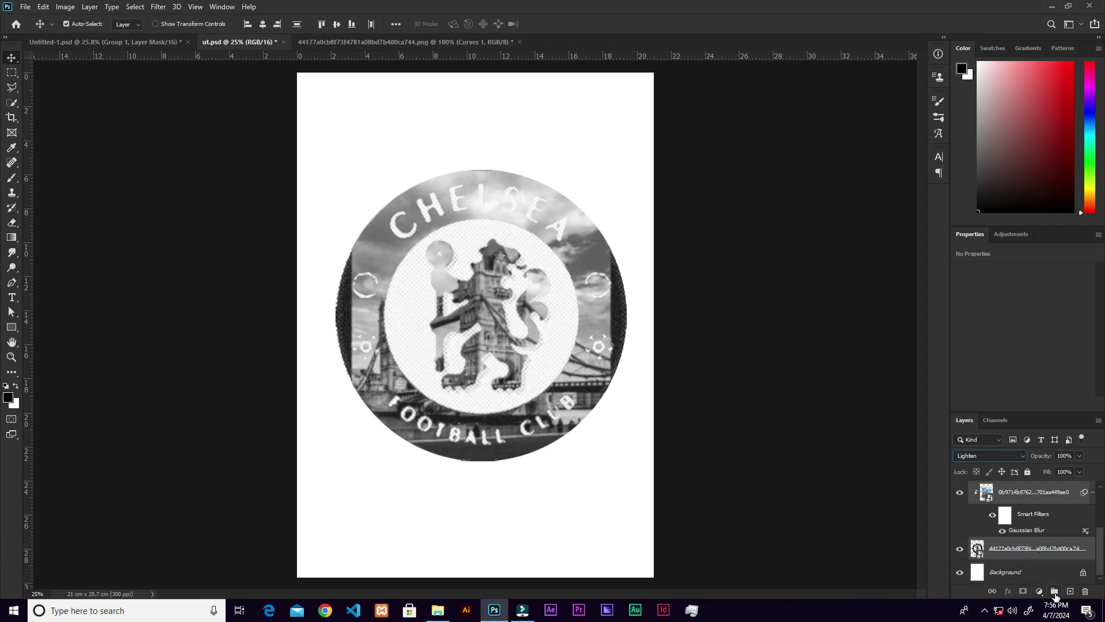
left_click(1055, 593)
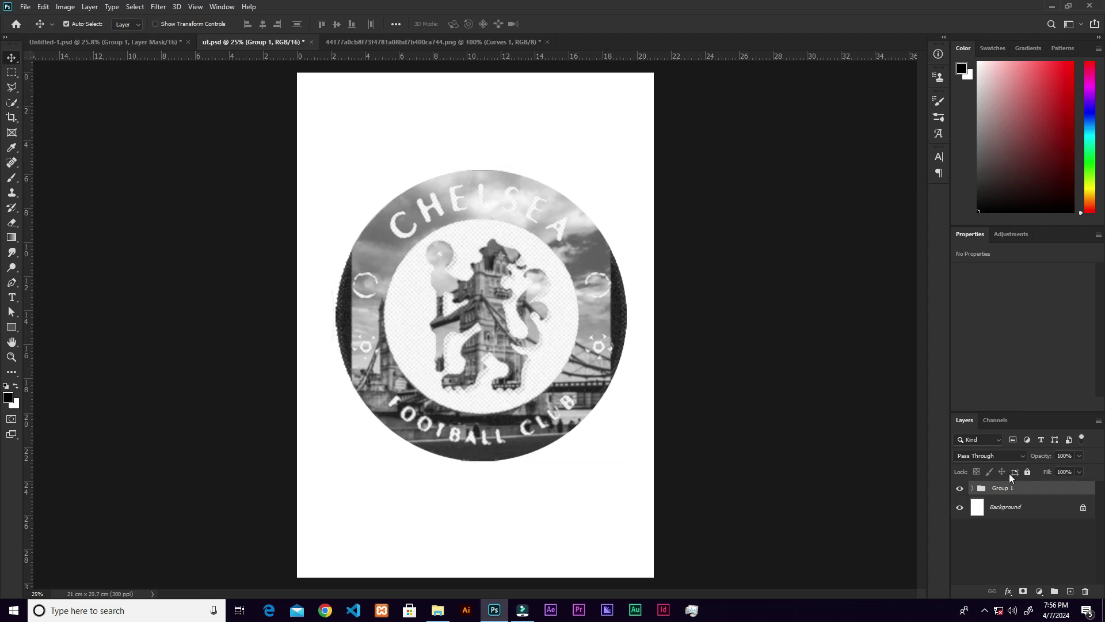
Scale the logo group up to about 155% and move it to the page's upper part so it bleeds off the top and both sides
key("ctrl")
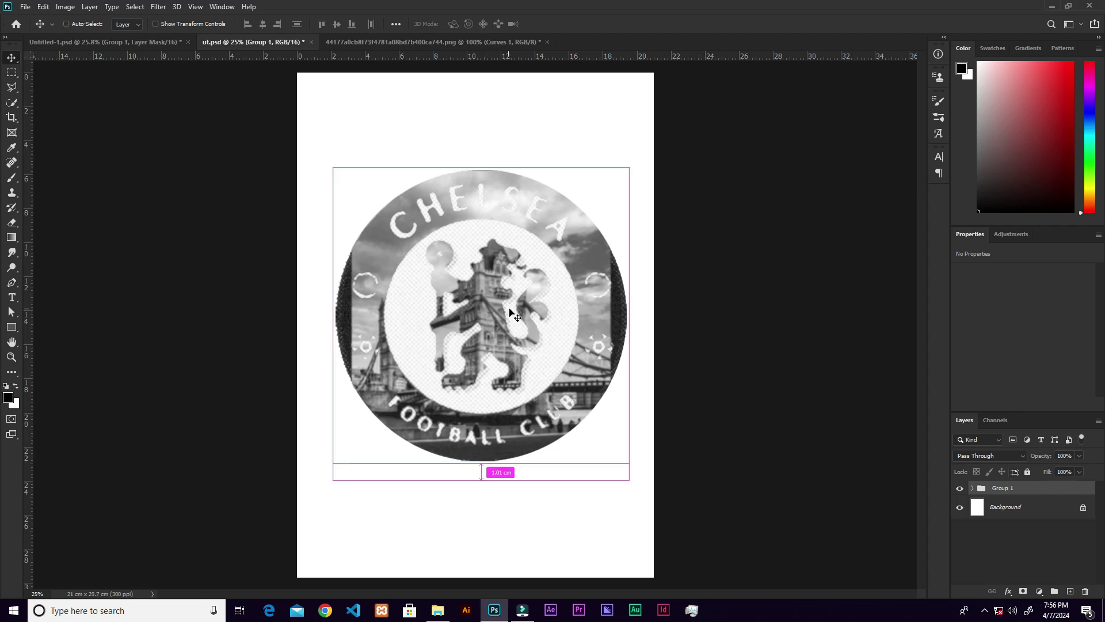
key("ctrl+t")
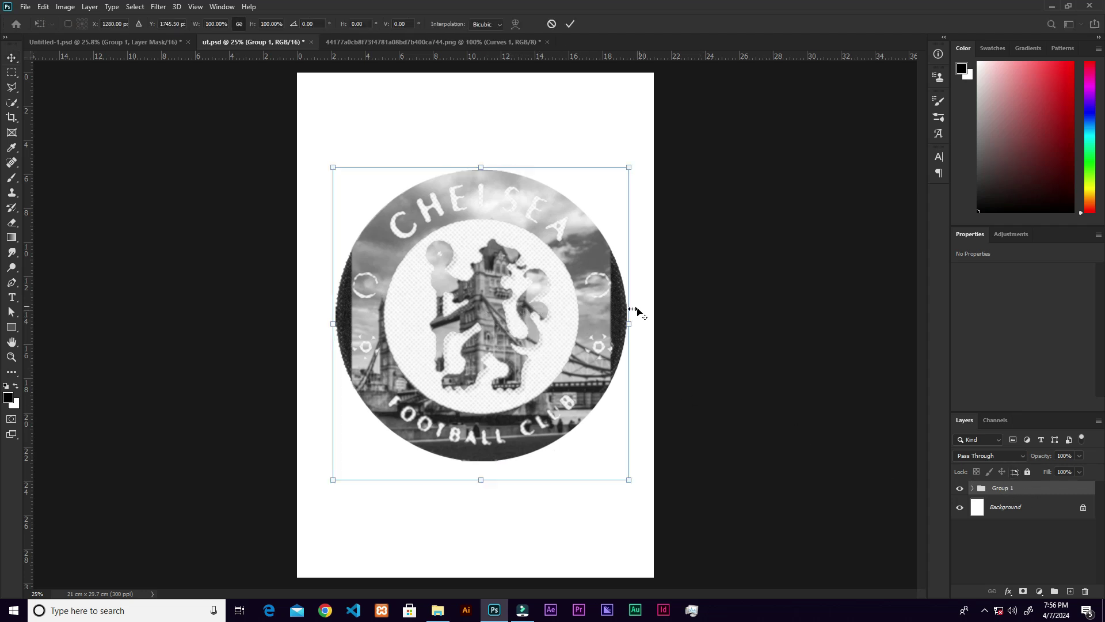
left_click_drag(634, 314, 731, 332)
left_click_drag(582, 395, 598, 275)
left_click_drag(733, 199, 716, 197)
mouse_move(548, 266)
left_mouse_down()
mouse_move(532, 272)
mouse_move(540, 281)
left_mouse_up()
left_click(569, 25)
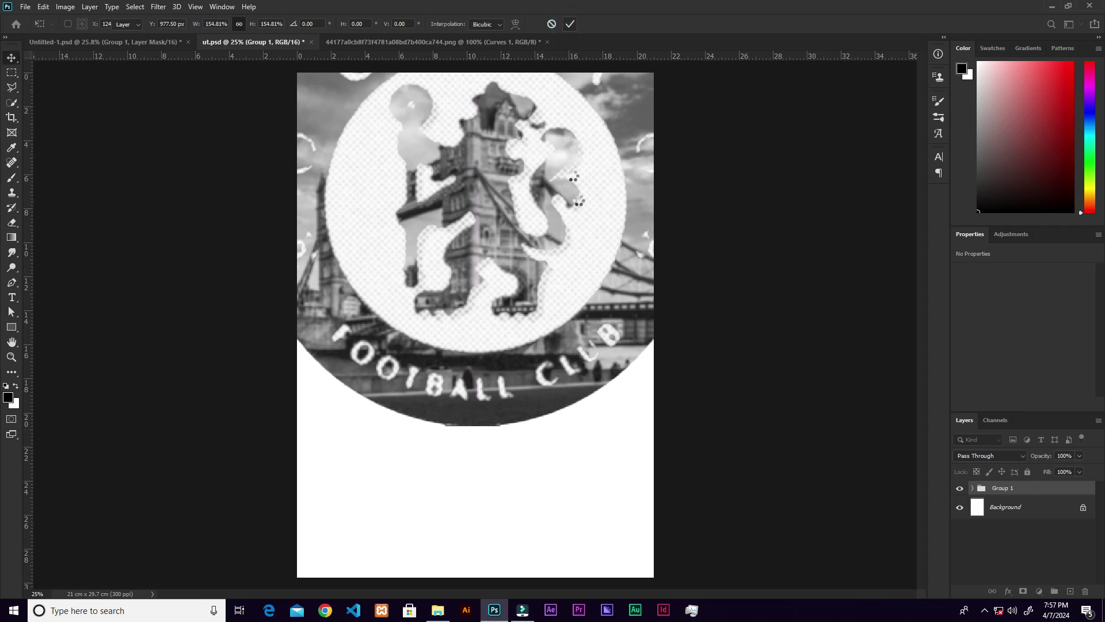
Add a layer mask to the logo group and fade its lower edge with a large soft black brush
left_click(1023, 591)
left_click(11, 178)
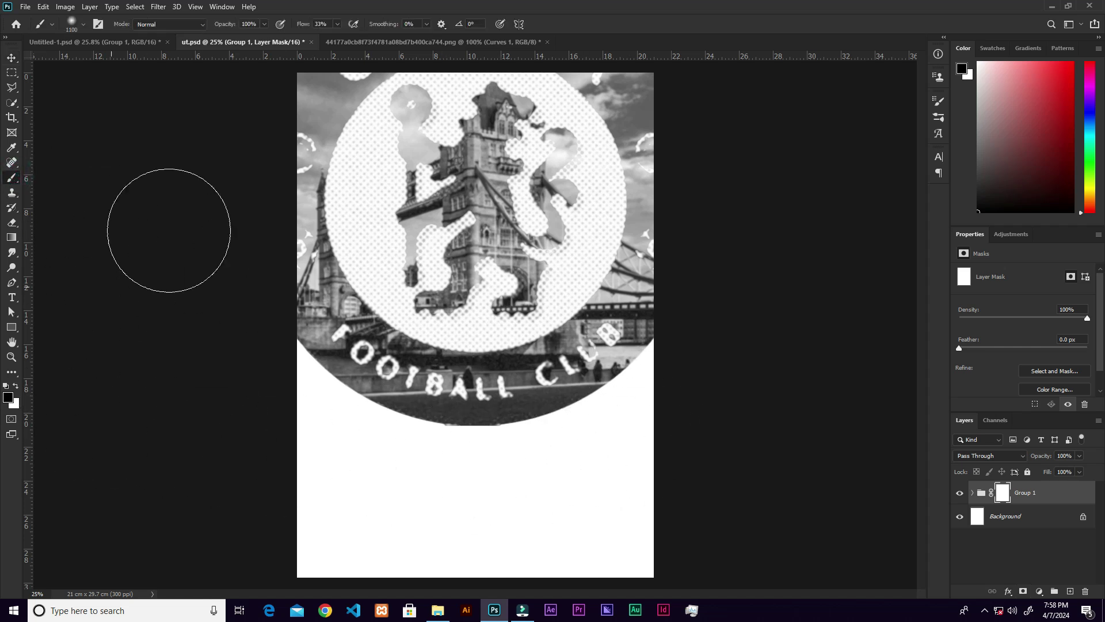
mouse_move(597, 463)
left_mouse_down()
mouse_move(397, 464)
mouse_move(573, 464)
mouse_move(454, 494)
mouse_move(520, 472)
mouse_move(509, 486)
mouse_move(428, 482)
mouse_move(489, 464)
mouse_move(476, 474)
mouse_move(681, 452)
mouse_move(467, 533)
left_mouse_up()
mouse_move(537, 446)
left_mouse_down()
mouse_move(572, 419)
mouse_move(691, 456)
left_mouse_up()
Reduce the logo group's opacity to 30%
left_click(1052, 503)
left_click(1080, 455)
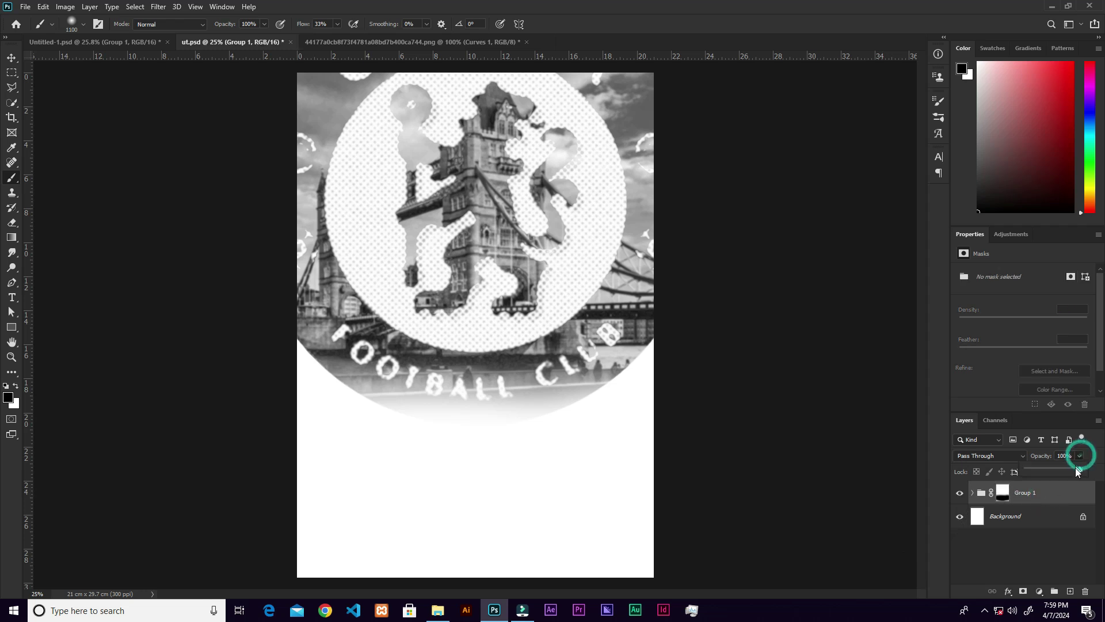
left_click_drag(1082, 468, 1042, 467)
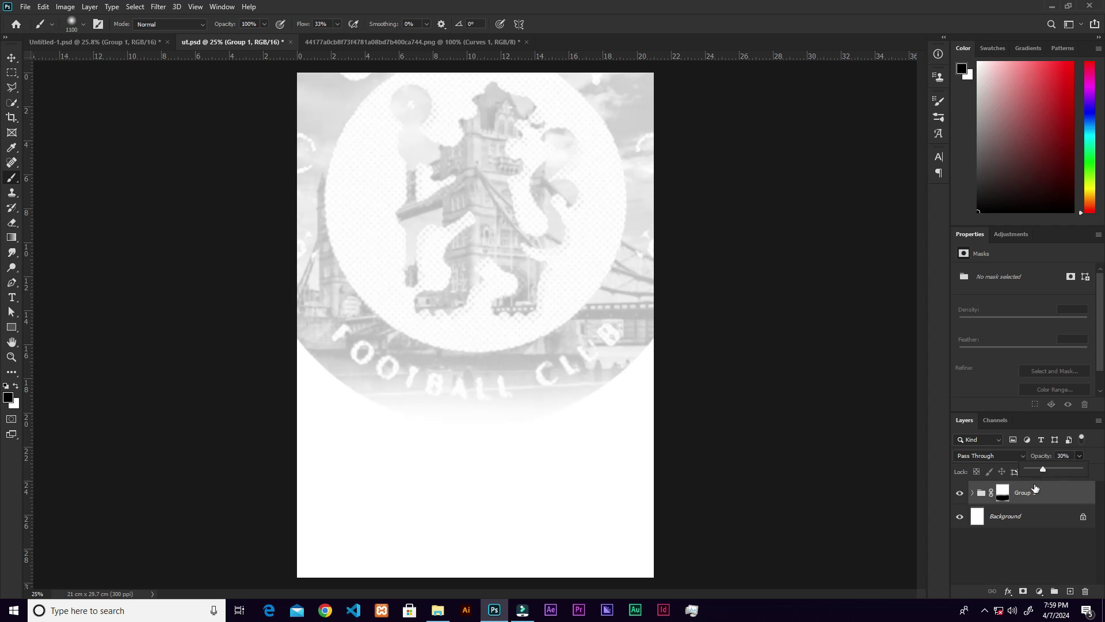
key("v")
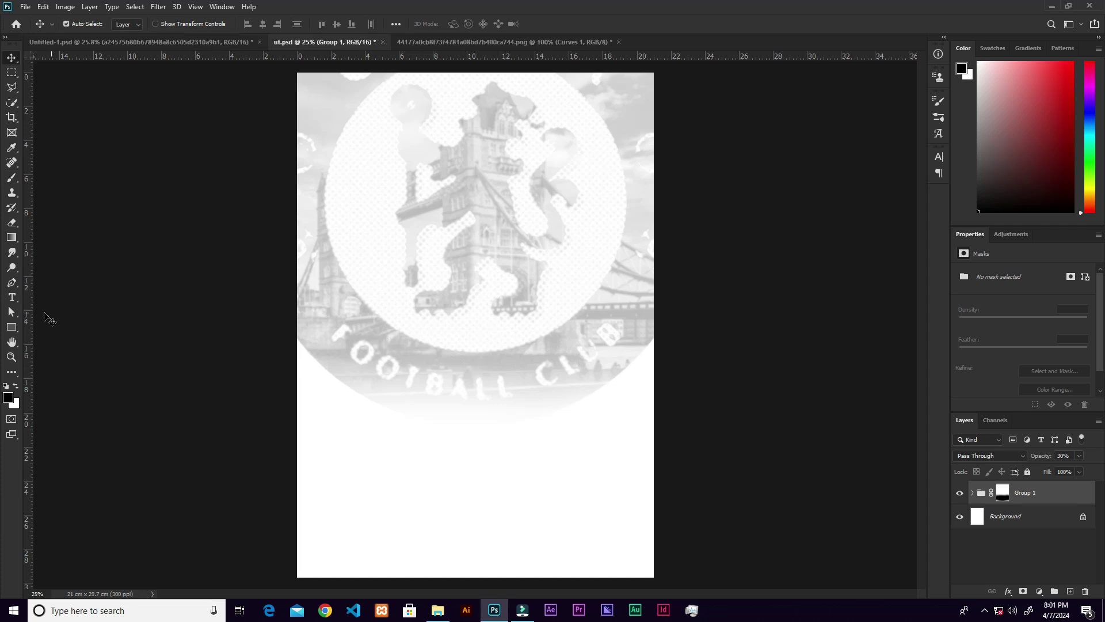
Draw a tall rectangle of about 828 × 2876 px from the page's top edge near its left side
left_click(11, 327)
left_click(45, 325)
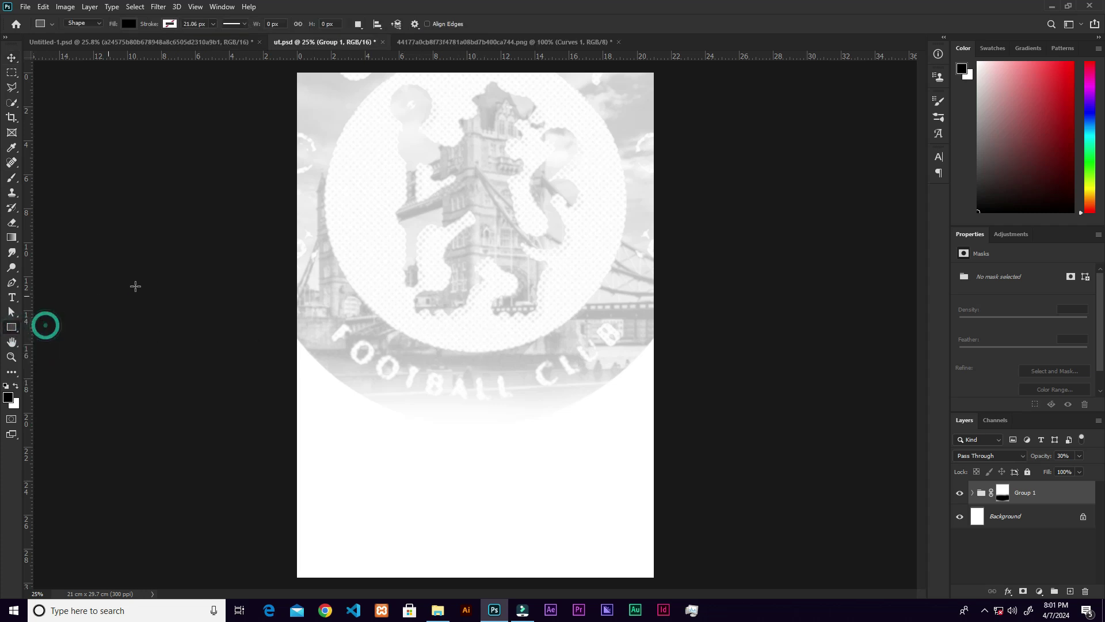
left_click_drag(312, 69, 431, 482)
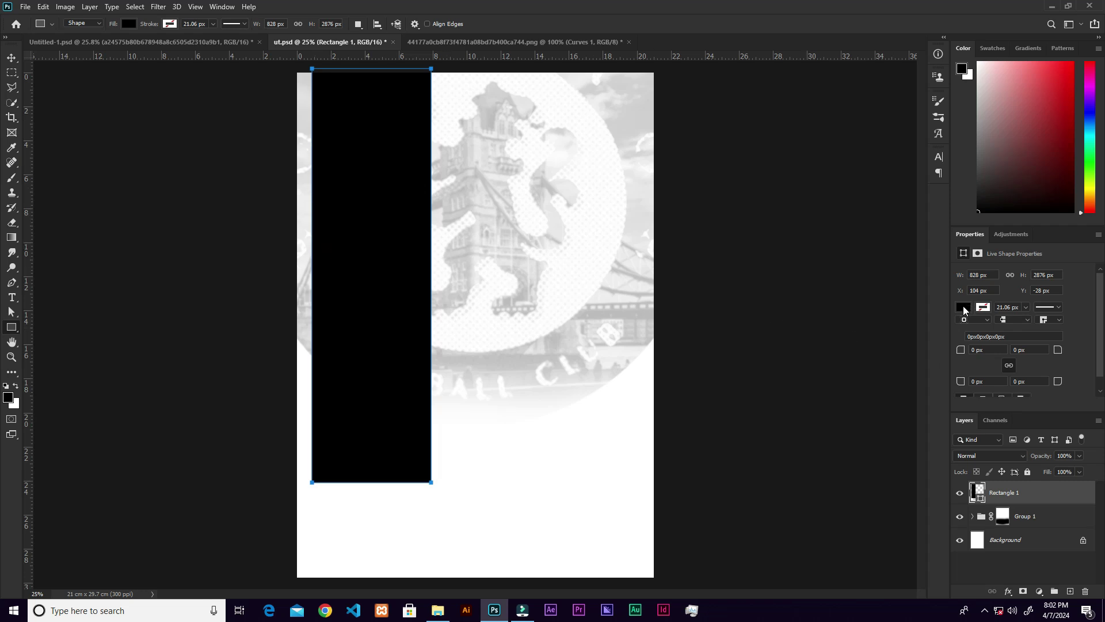
Fill the rectangle with the recent black-to-navy linear gradient at an angle of 137°
left_click(963, 306)
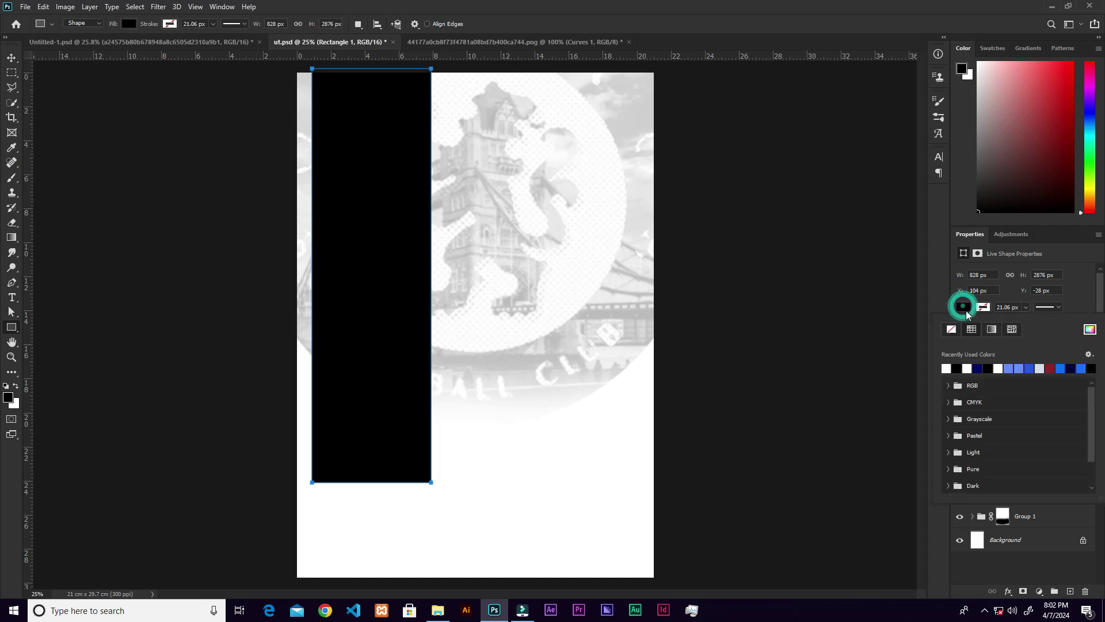
left_click(992, 329)
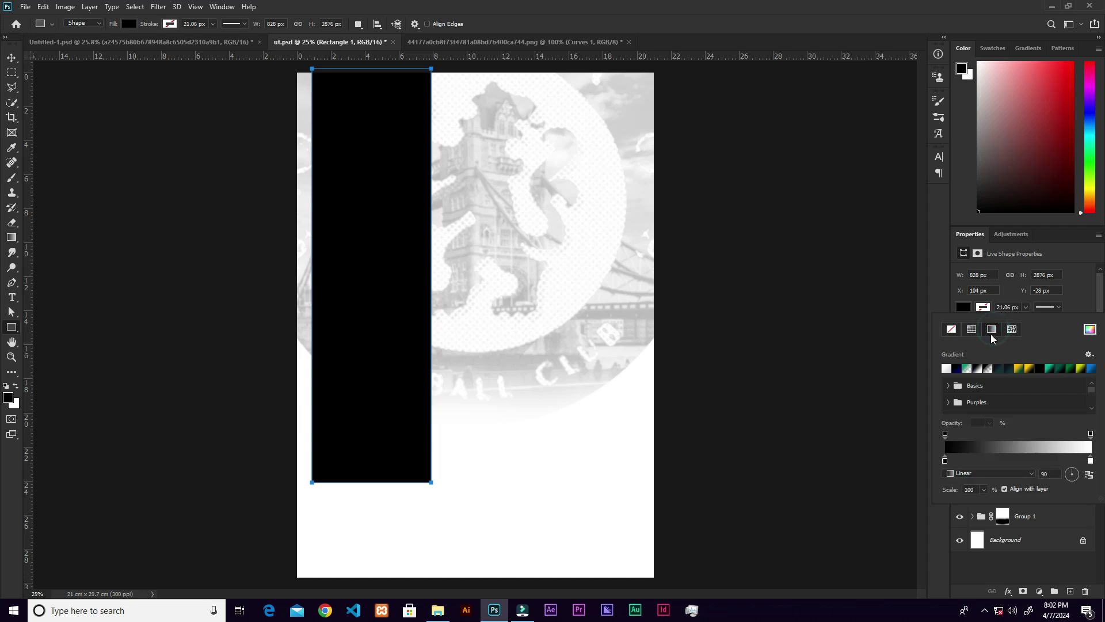
left_click(957, 369)
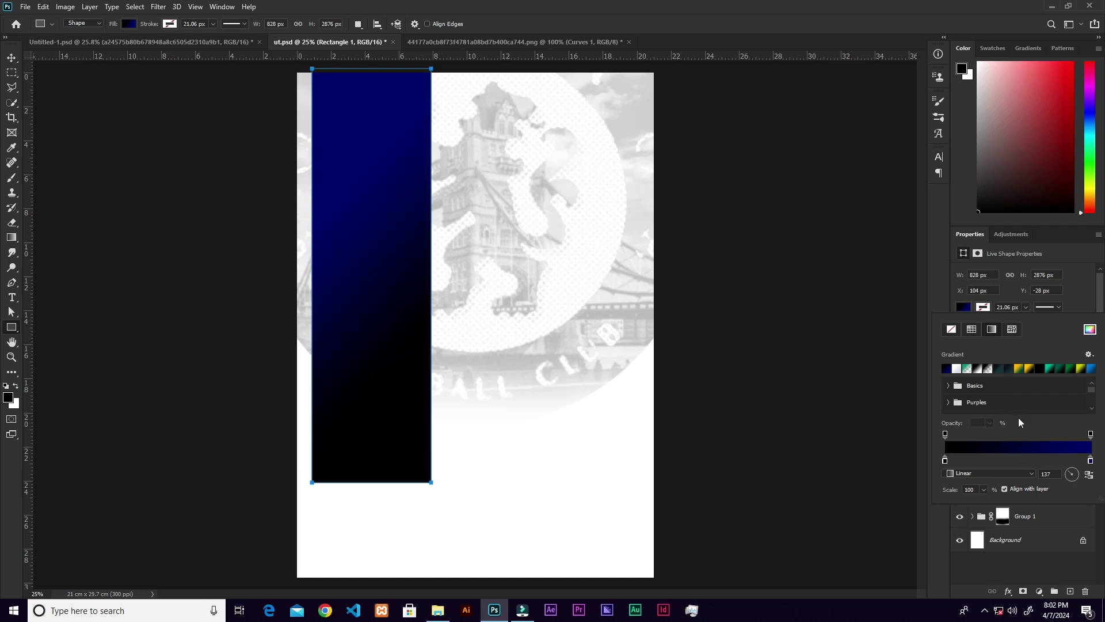
key("Return")
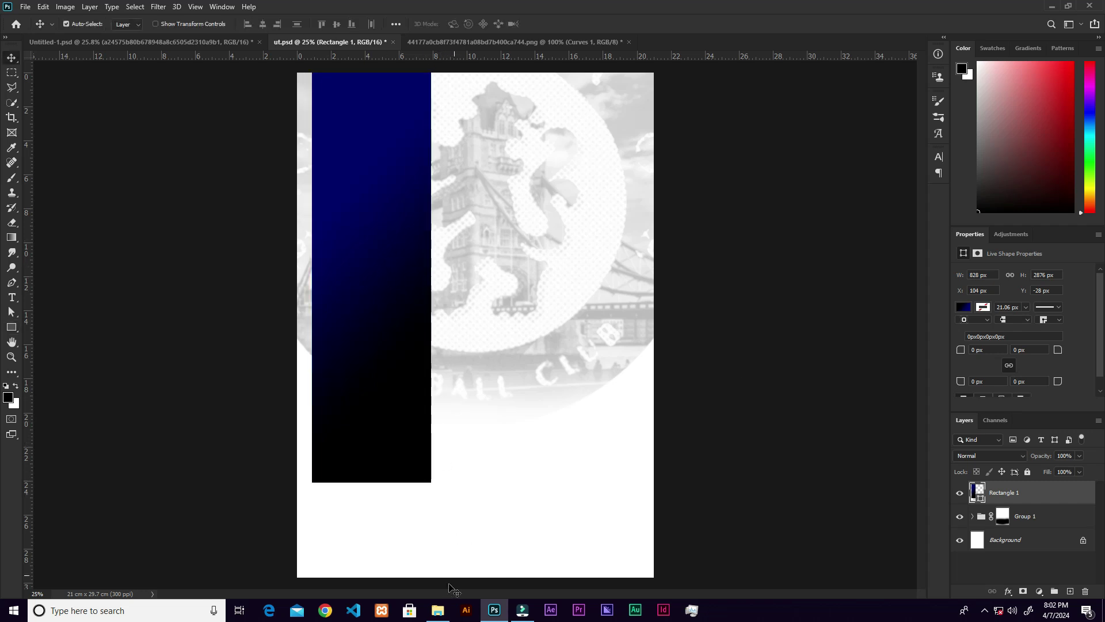
Place the stadium photo from the chelsea folder over the rectangle's upper part, about 12.8 cm wide, and clip it to the rectangle
left_click(438, 609)
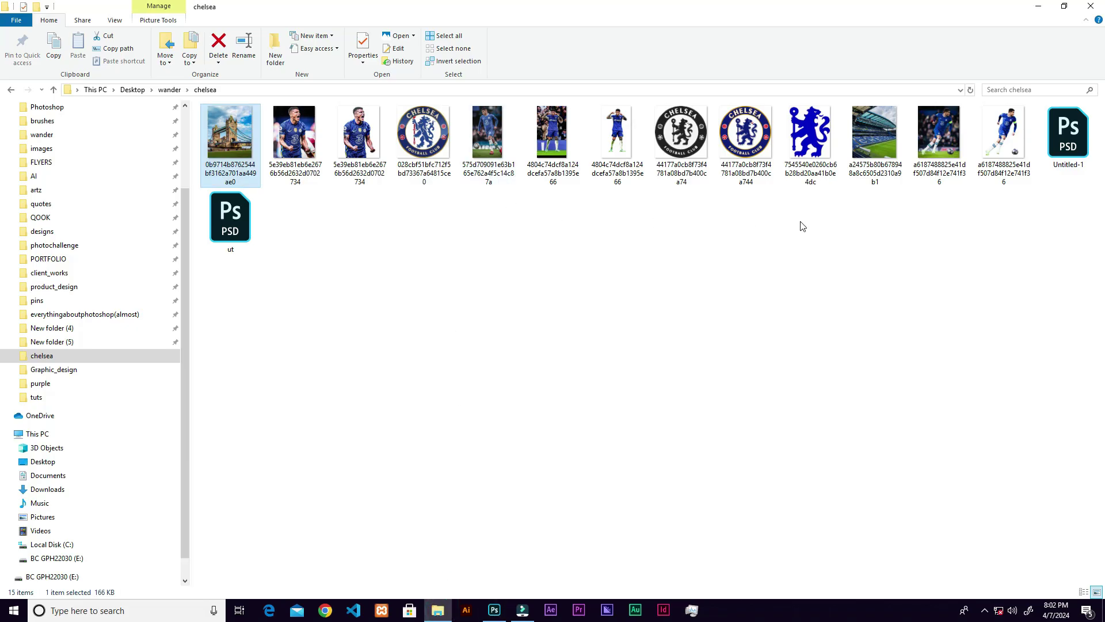
left_click_drag(874, 126, 520, 356)
left_click_drag(649, 495, 452, 317)
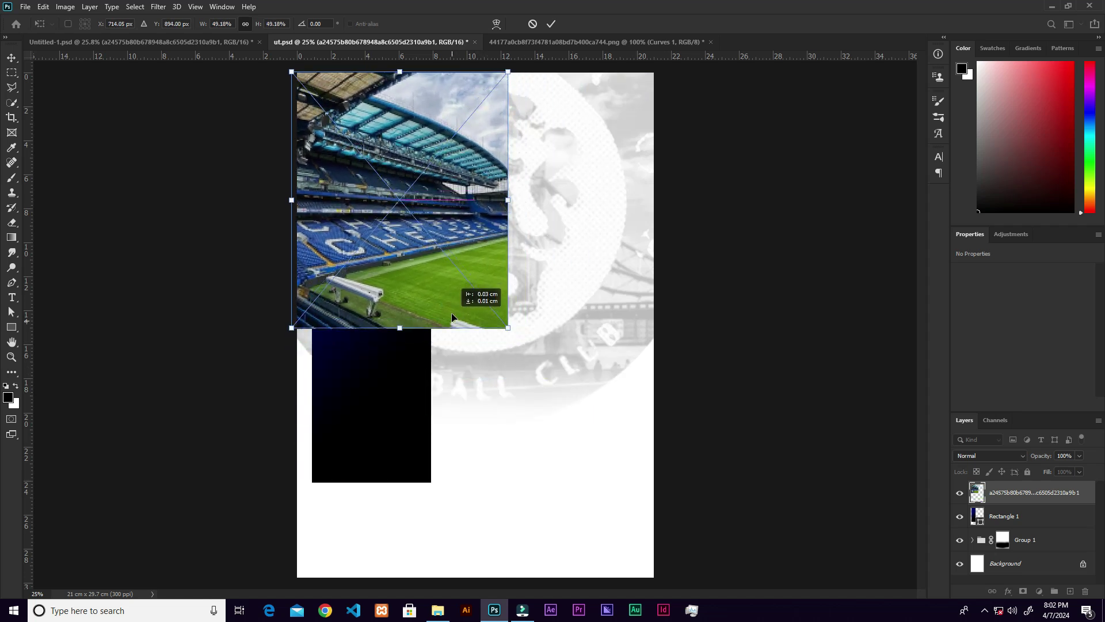
left_click(551, 24)
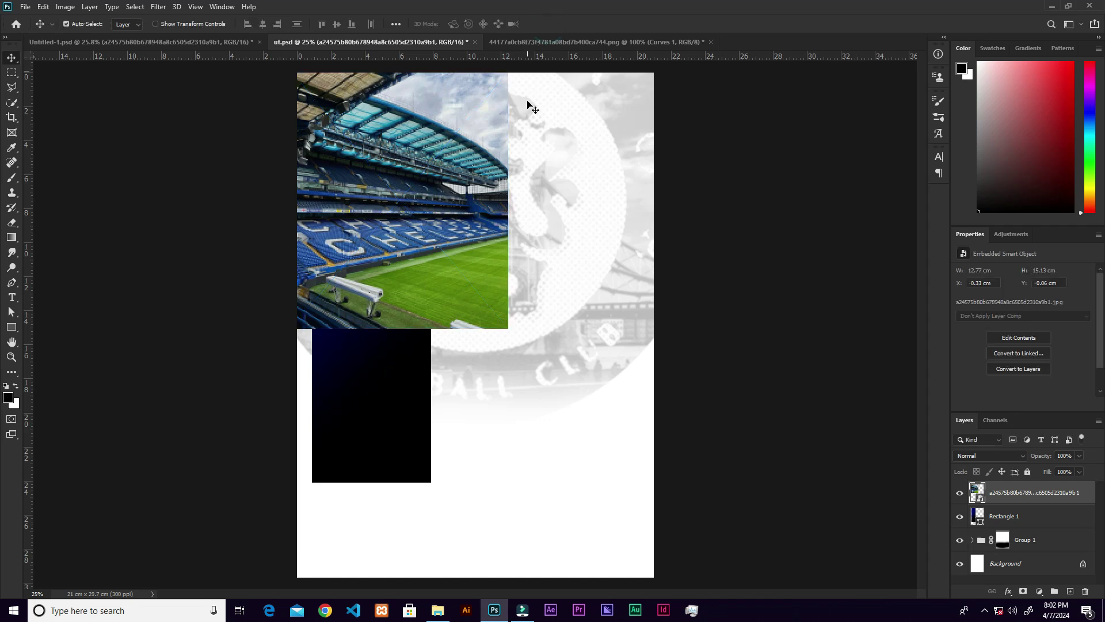
right_click(1031, 497)
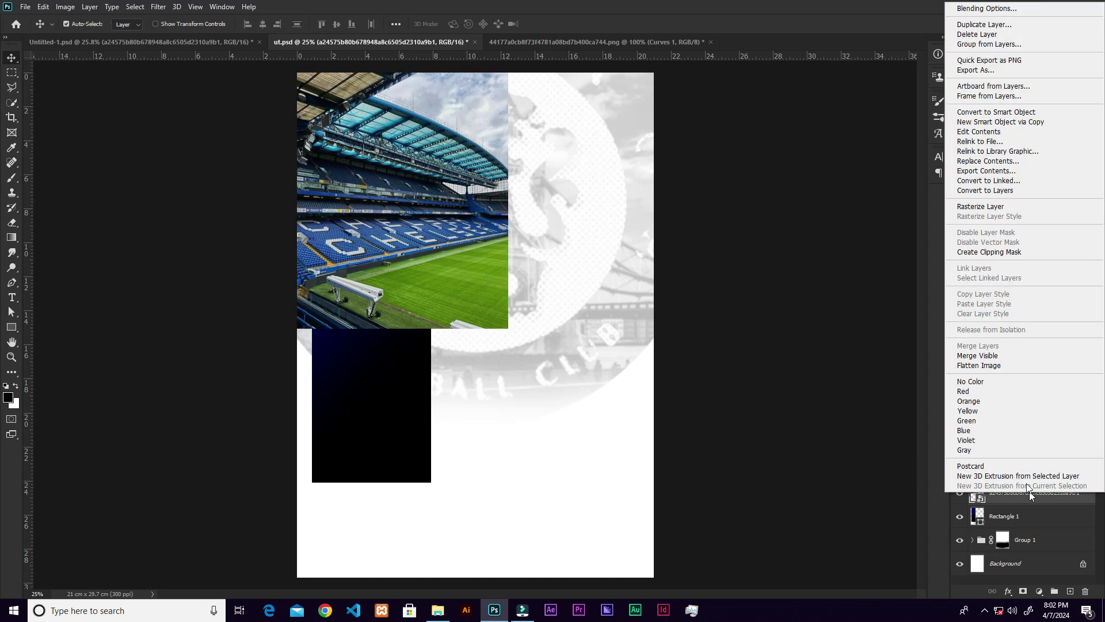
left_click(1013, 257)
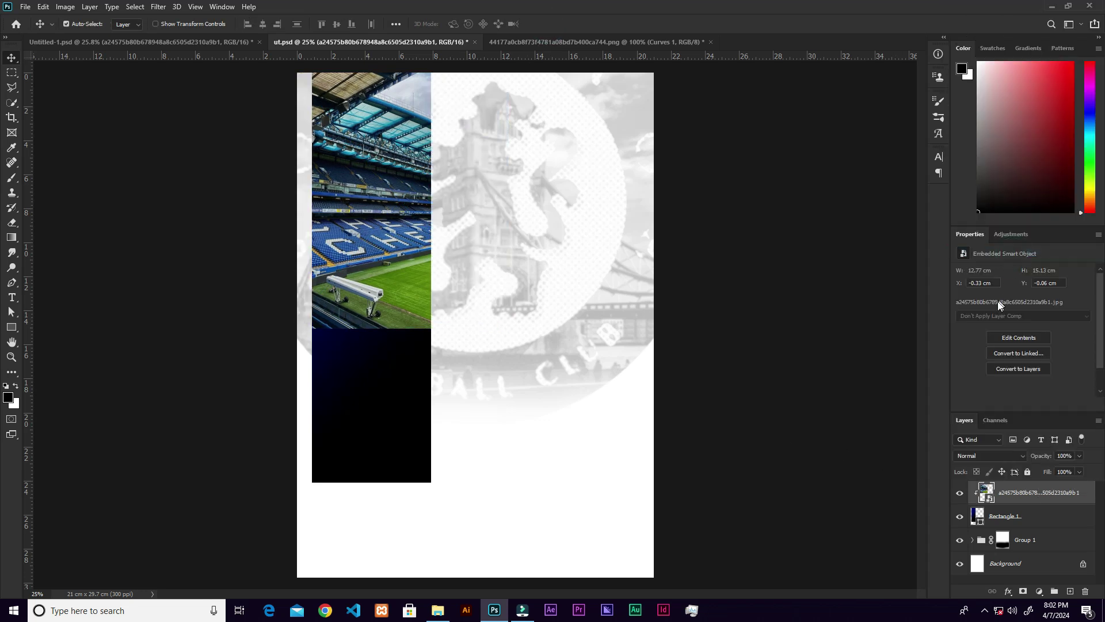
Set the clipped stadium photo's blending mode to Soft Light
left_click(979, 457)
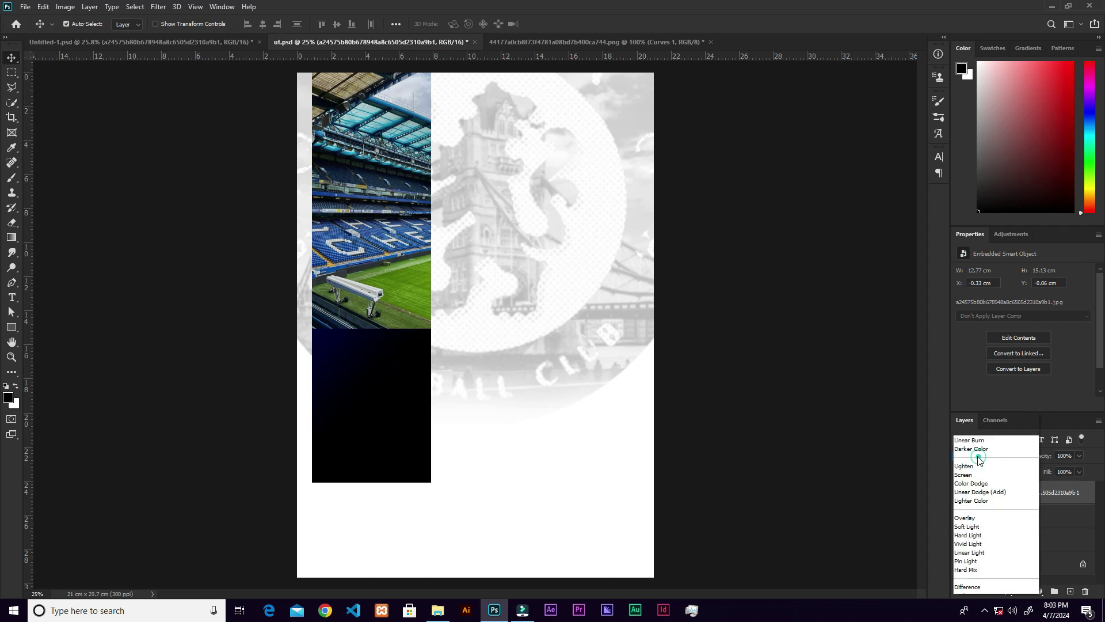
left_click(969, 459)
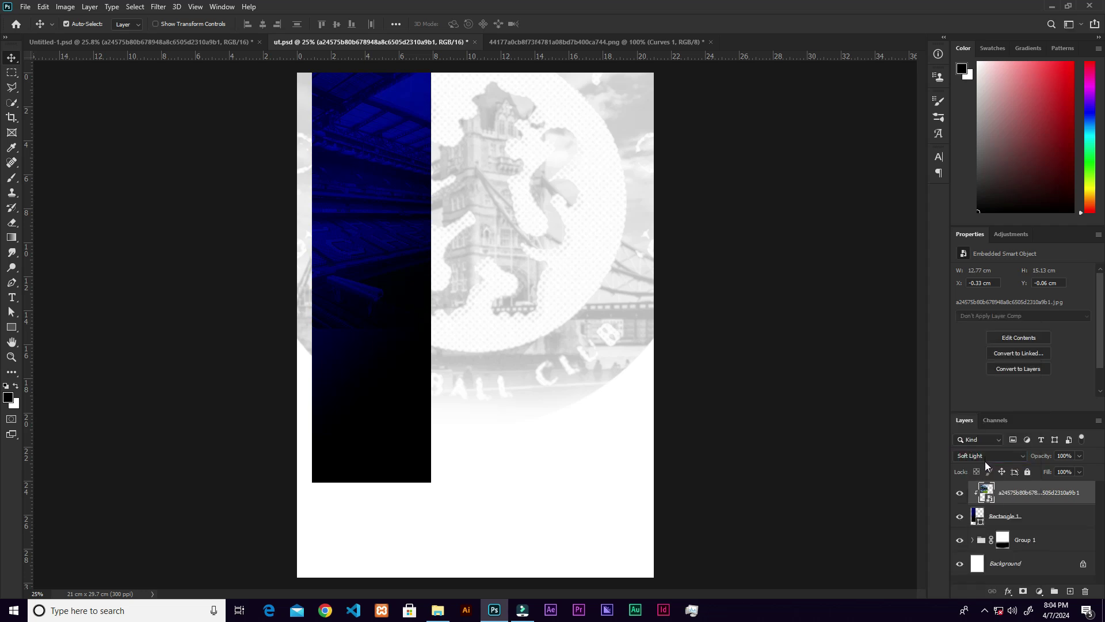
Mask the gradient rectangle with the circular outline of the Chelsea logo copy in Group 1
left_click(971, 541)
left_click_drag(1100, 506, 1087, 515)
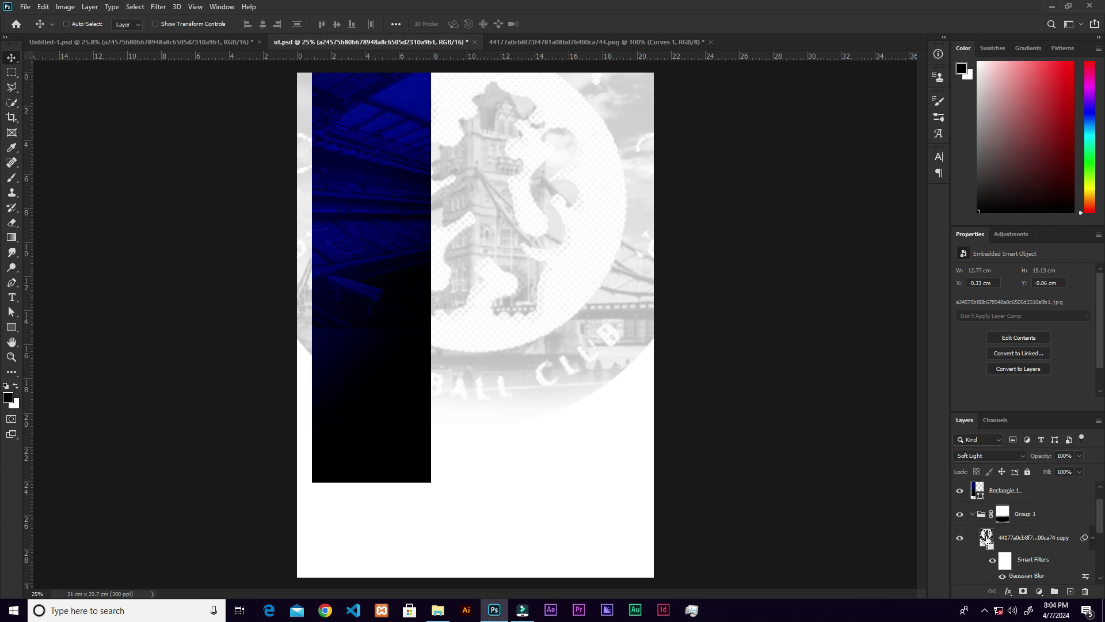
left_click(987, 539, "ctrl")
scroll(1100, 518, "up", 1)
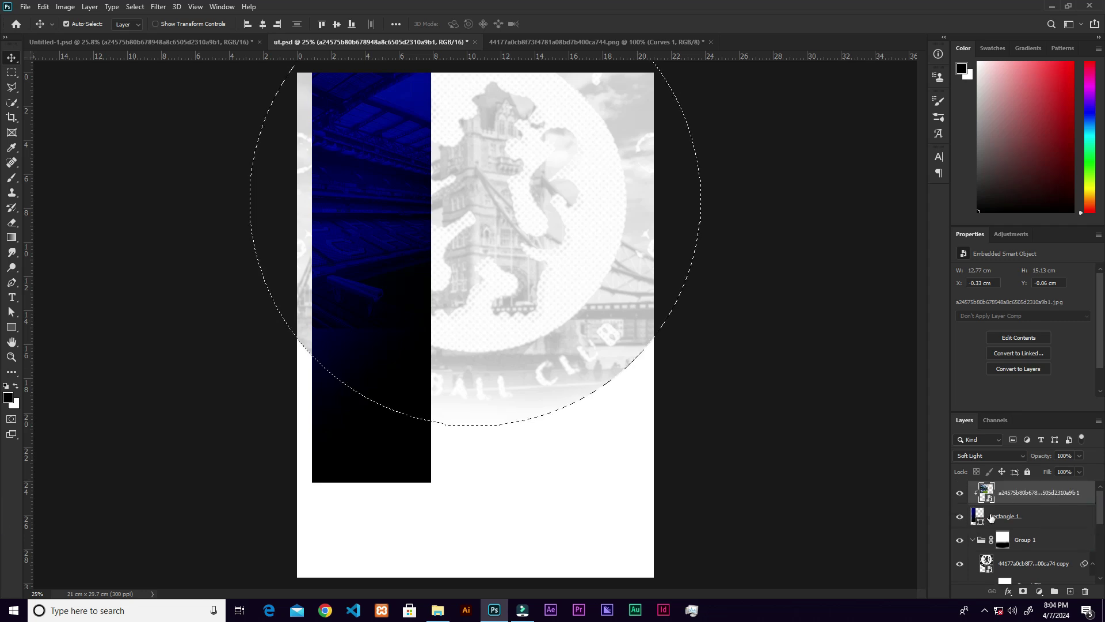
left_click(991, 517)
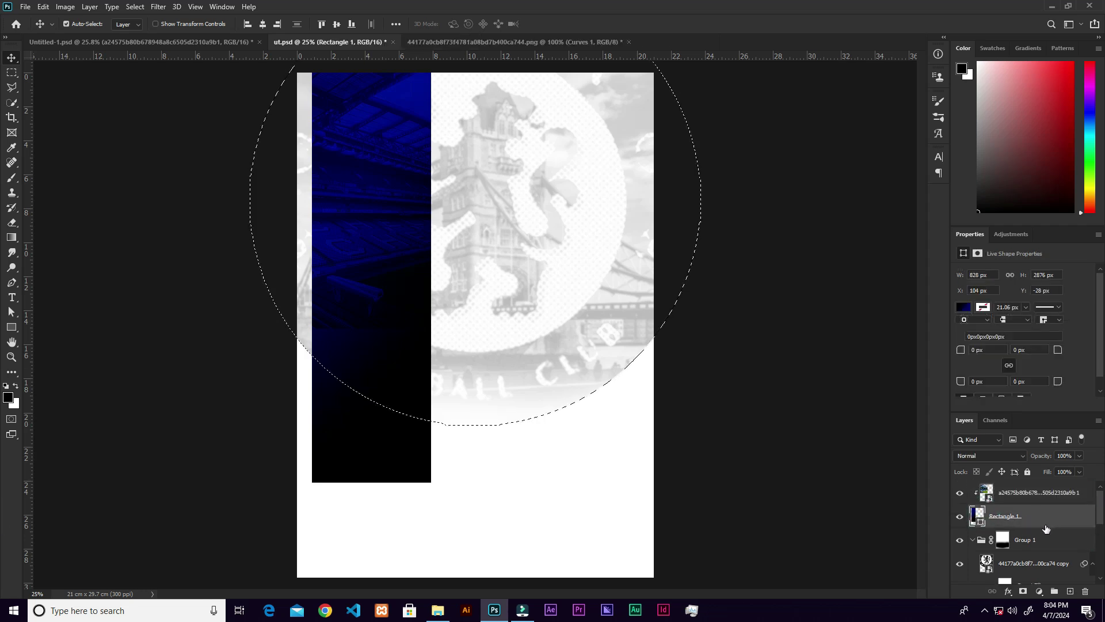
left_click(1024, 592)
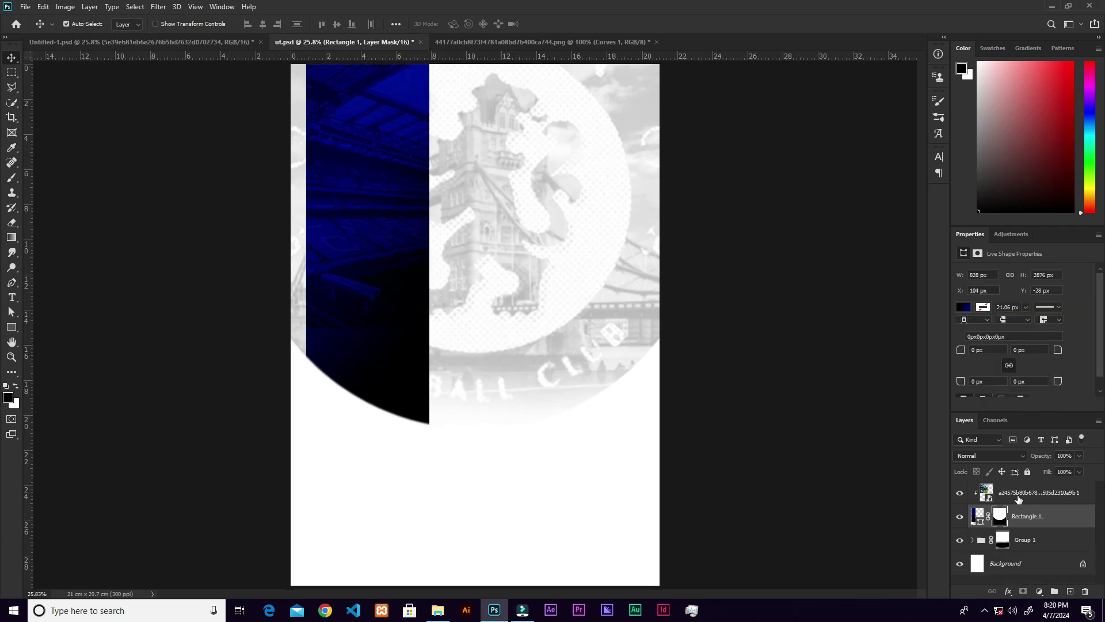
Place the shouting player cutout above the stadium photo, scaled to about 15.8 × 25.2 cm
left_click(1018, 499)
left_click(439, 610)
left_click_drag(375, 152, 562, 397)
left_click_drag(664, 94, 592, 148)
left_click_drag(513, 256, 460, 210)
left_click_drag(551, 116, 586, 73)
left_click_drag(466, 223, 469, 249)
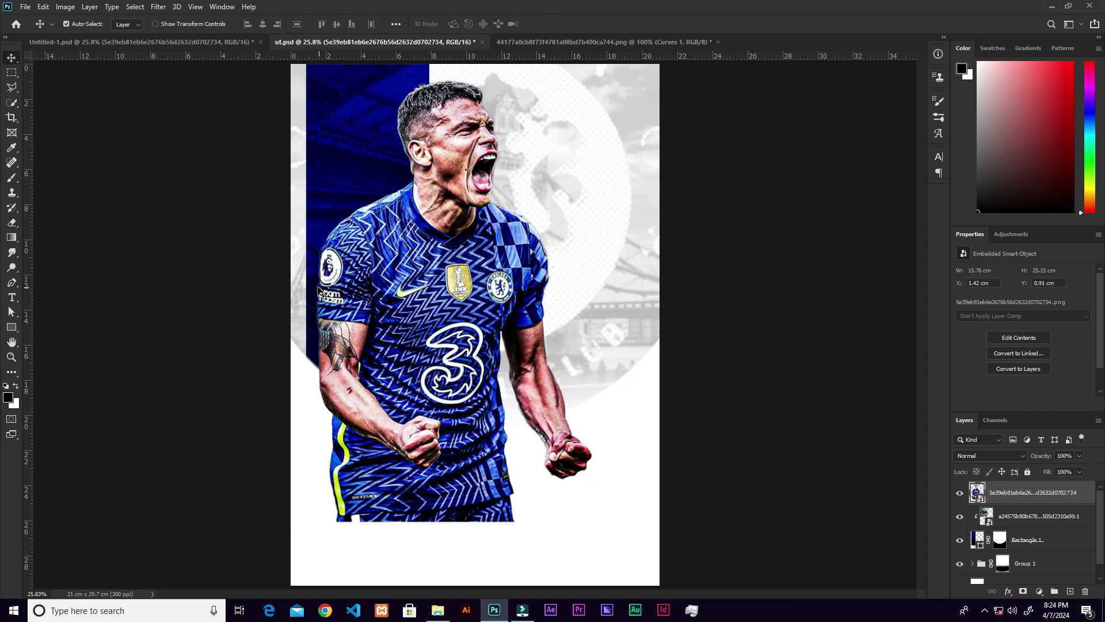
Shift the player cutout closer to the page's left edge and enlarge it to about 16.1 cm wide
key("ctrl+plus")
left_click_drag(361, 305, 431, 296)
left_click(446, 294)
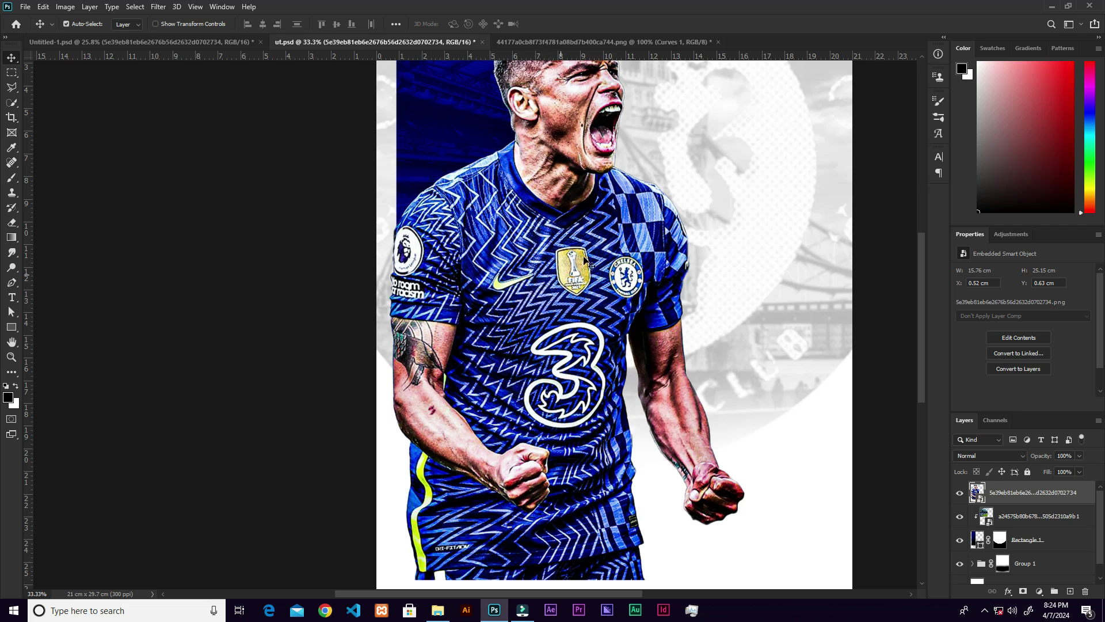
key("ctrl+minus")
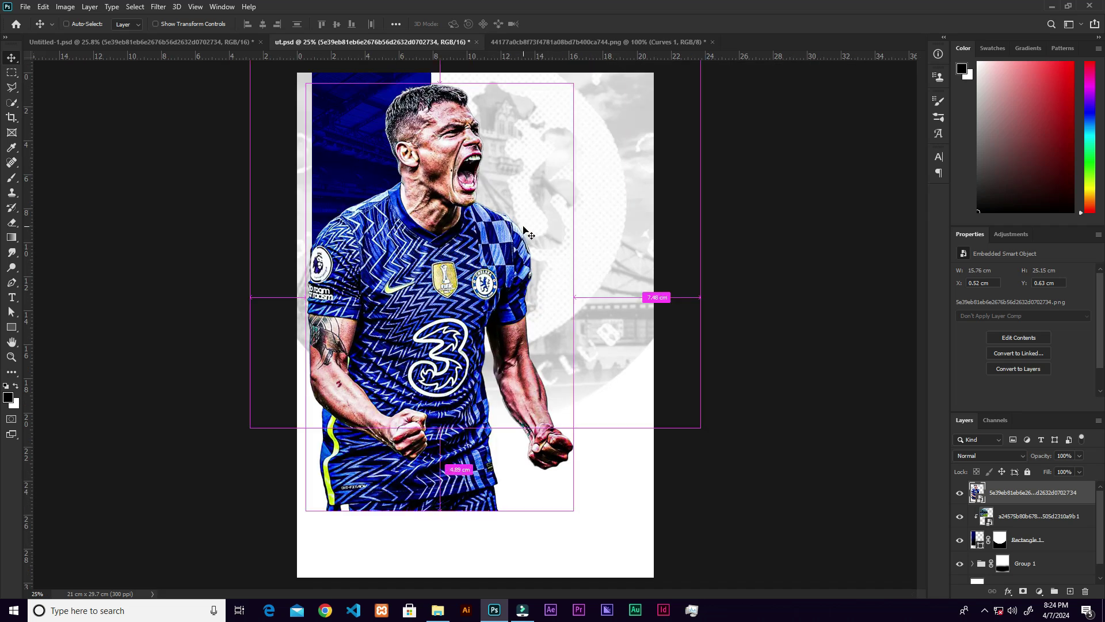
key("ctrl+t")
left_click_drag(604, 509, 614, 517)
left_click(553, 26)
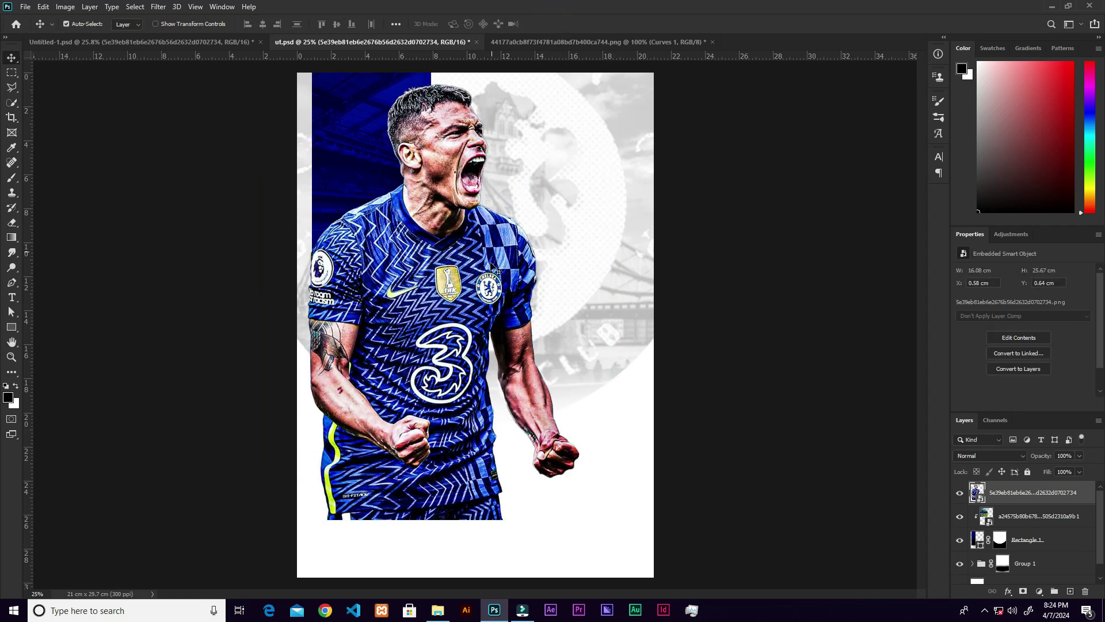
Mask the player cutout with the circular outline of the Chelsea logo copy
left_click_drag(1095, 507, 1100, 535)
left_click(972, 549)
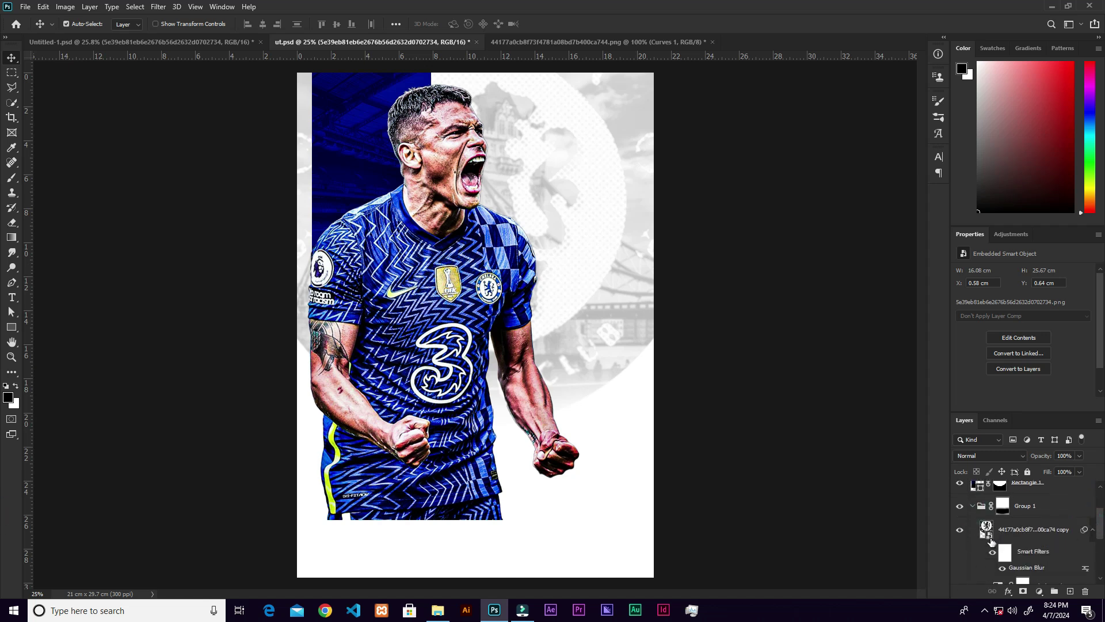
left_click(986, 531)
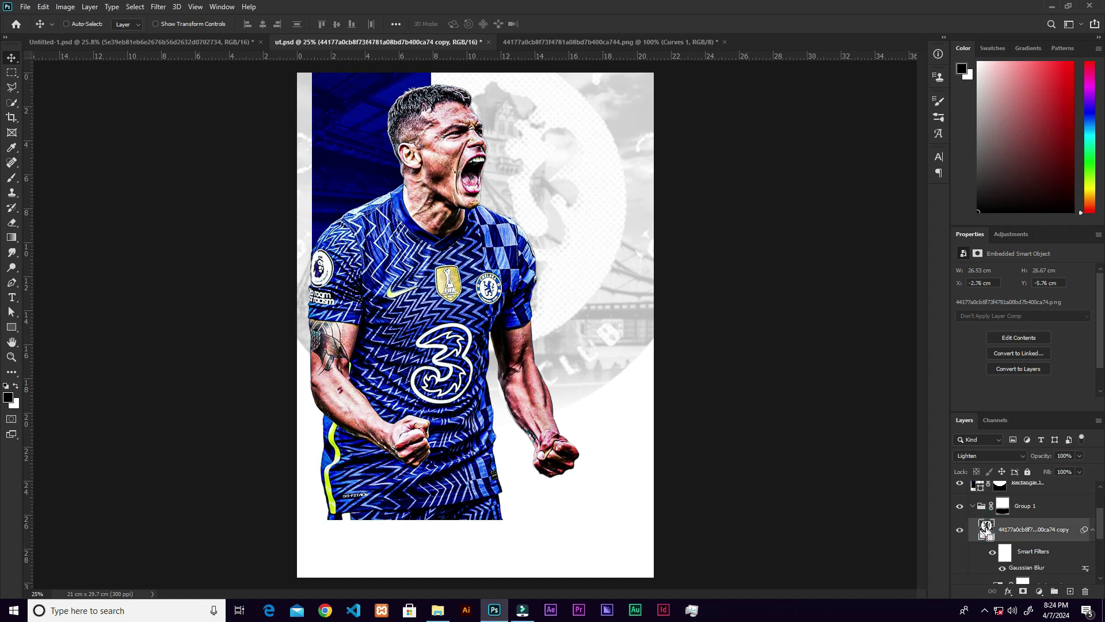
left_click(987, 529, "ctrl")
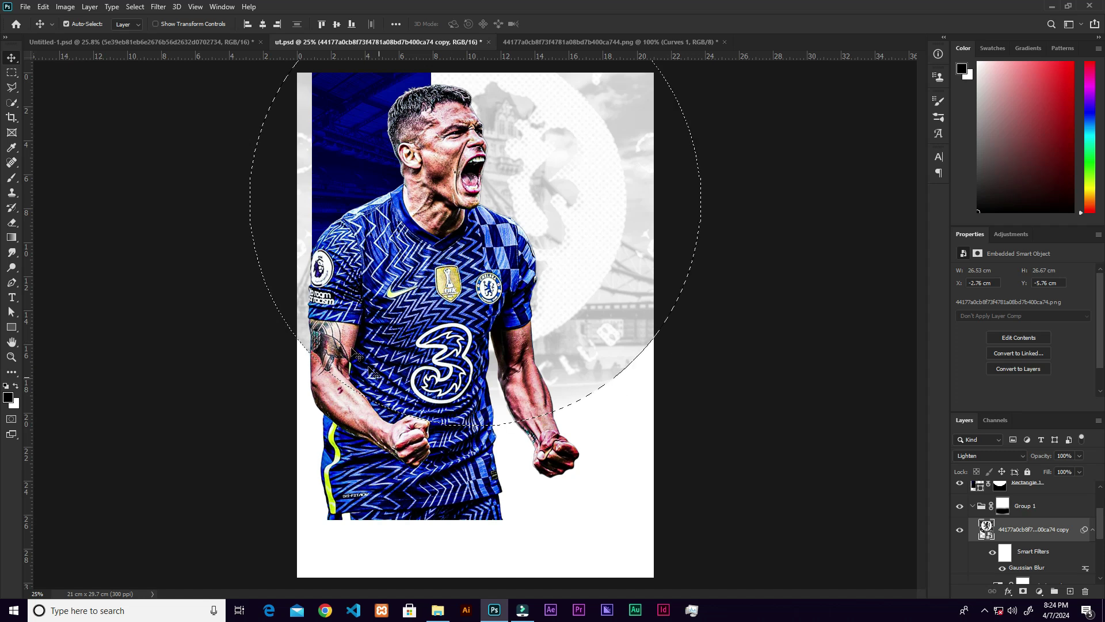
left_click_drag(1097, 523, 1100, 491)
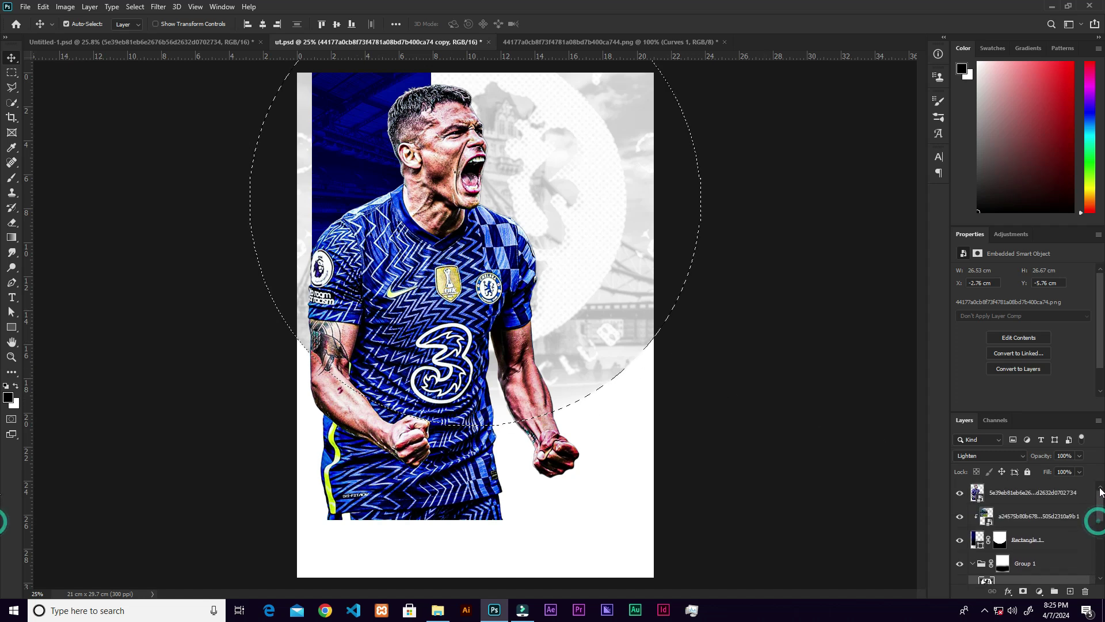
left_click(1014, 494)
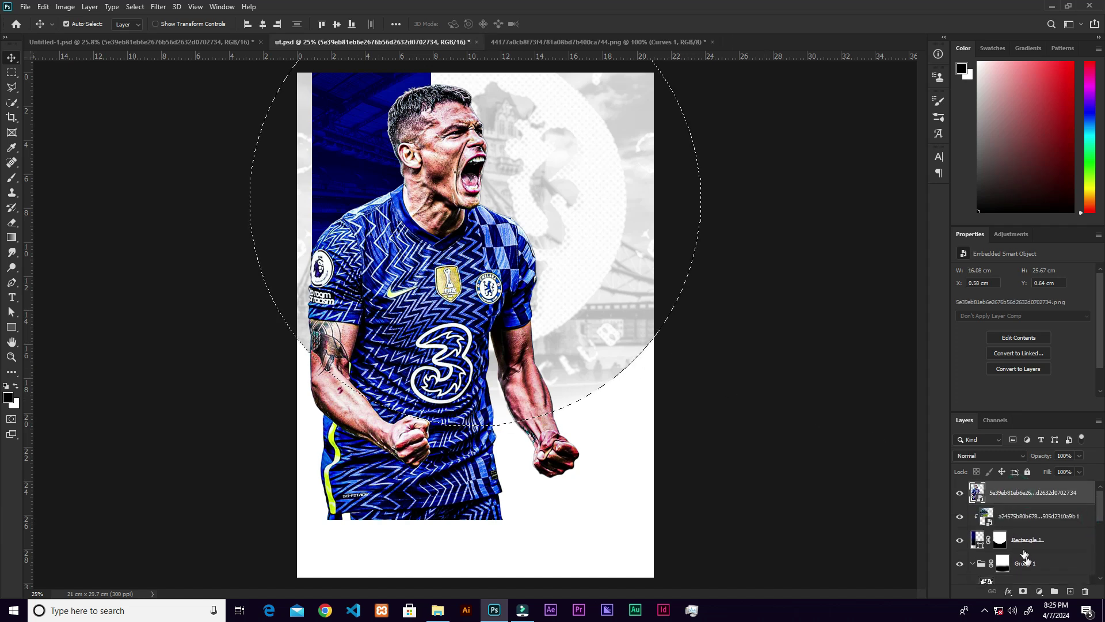
left_click(1024, 592)
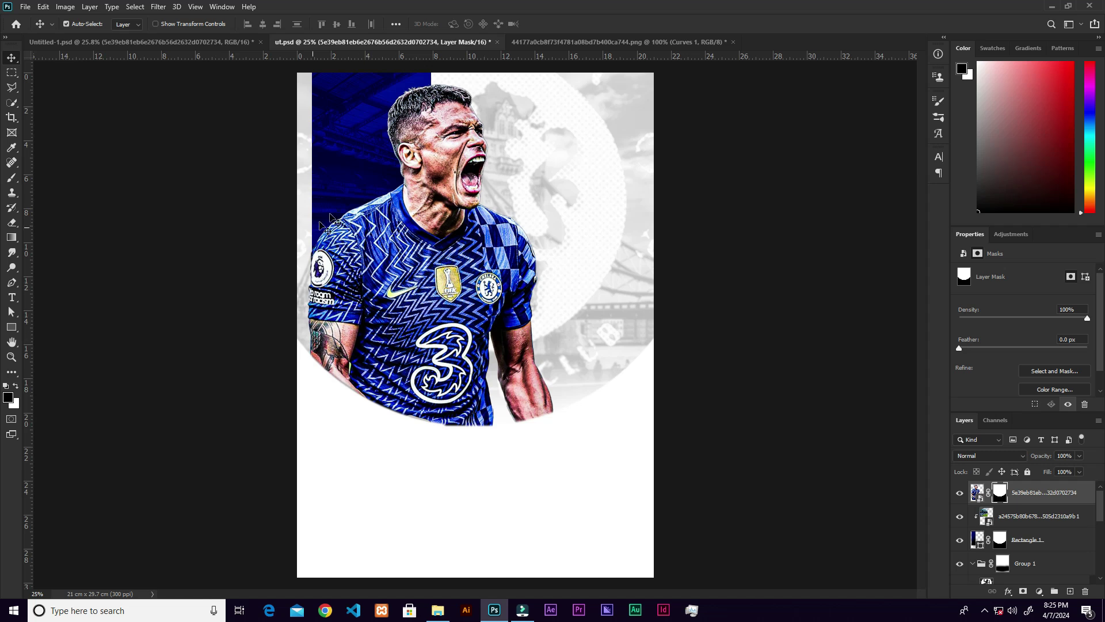
Load the gradient rectangle's outline as a selection and make the player's layer mask active
left_click(980, 541)
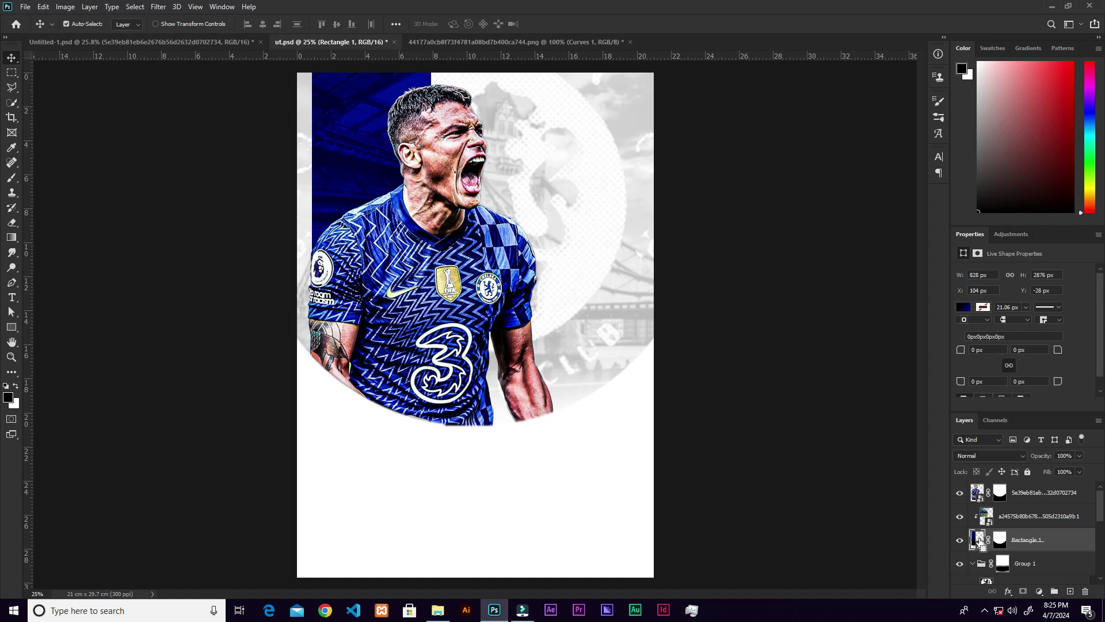
left_click(979, 541, "ctrl")
left_click(1015, 494)
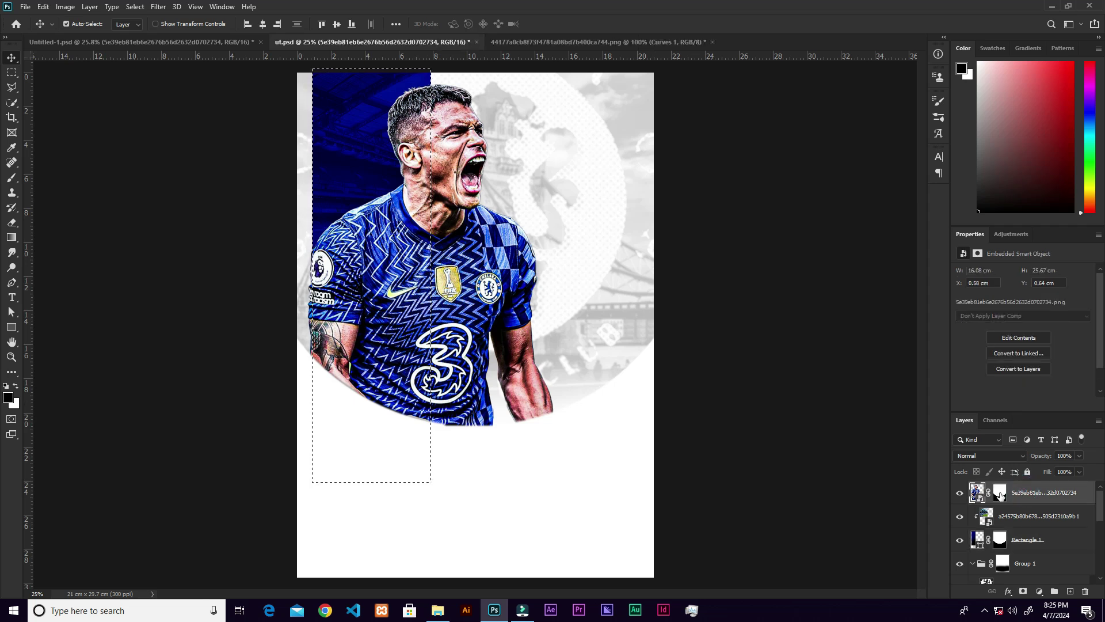
left_click(1001, 494)
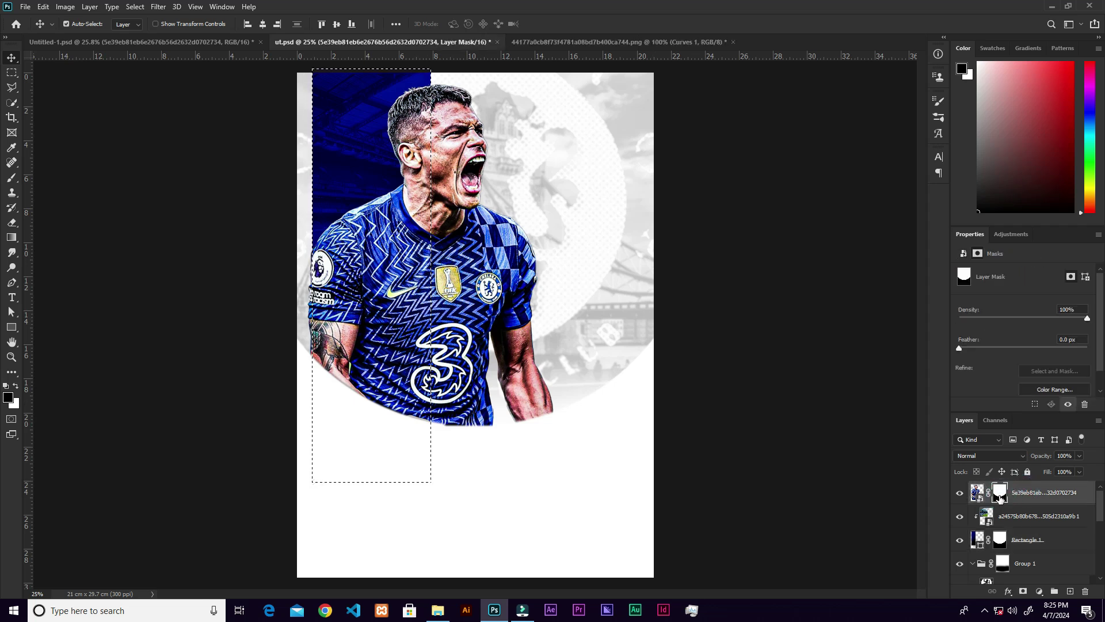
Set the Brush tool to 100% flow and a size of 400 px beside the player's sleeve
left_click(11, 178)
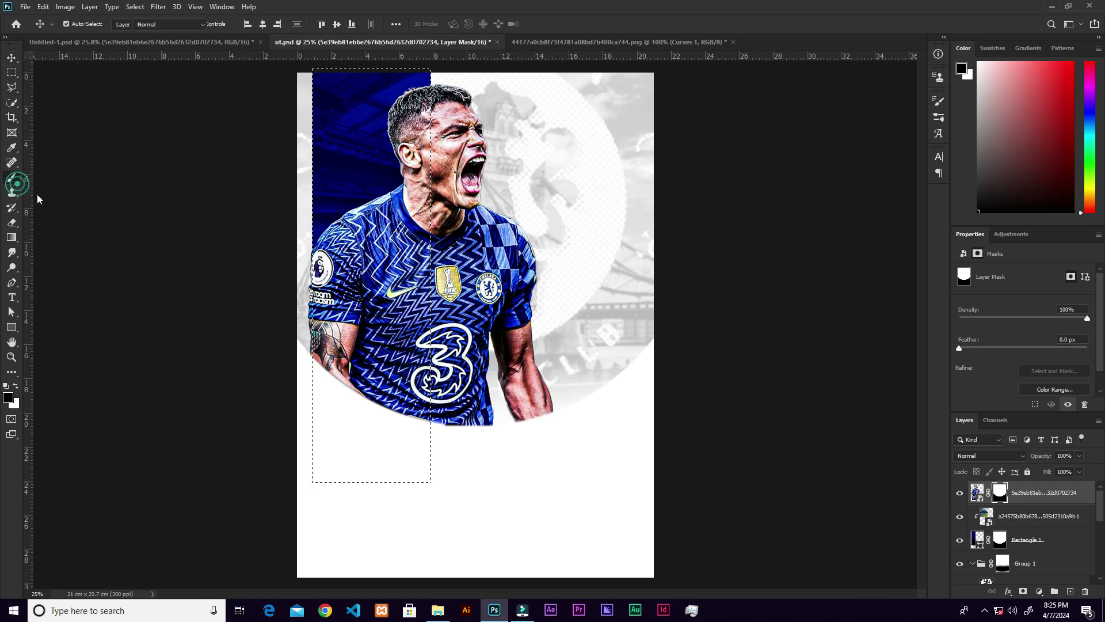
key("ctrl+plus")
key("ctrl+plus")
key("ctrl+plus")
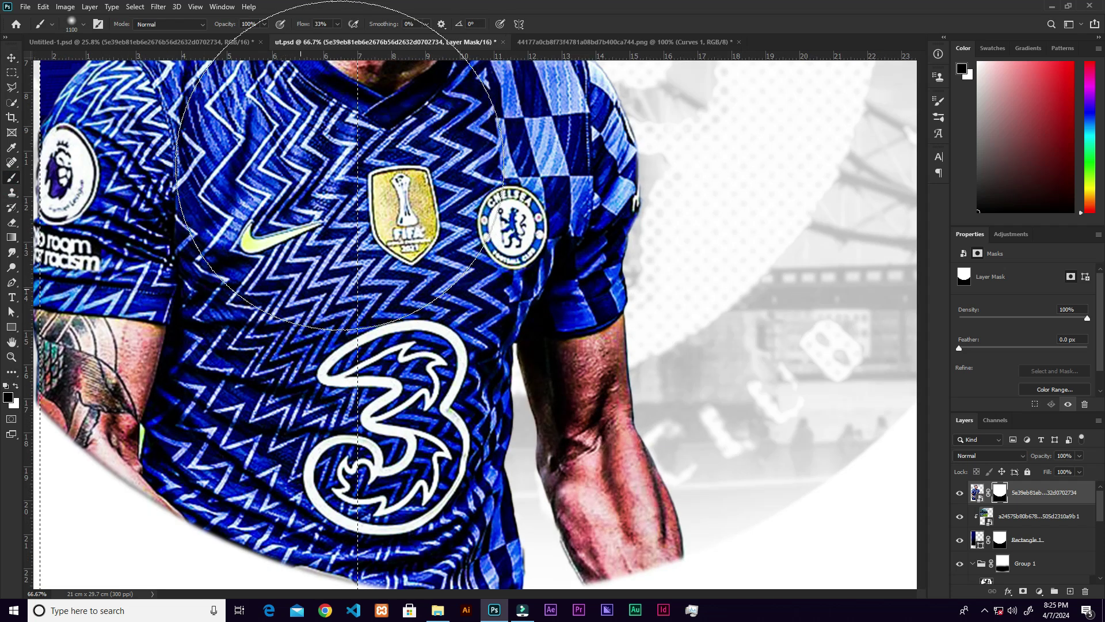
mouse_move(237, 255)
left_mouse_down()
mouse_move(644, 298)
mouse_move(600, 304)
left_mouse_up()
left_click(338, 25)
key("bracketleft")
key("bracketleft")
key("bracketleft")
key("bracketleft")
key("bracketleft")
key("bracketleft")
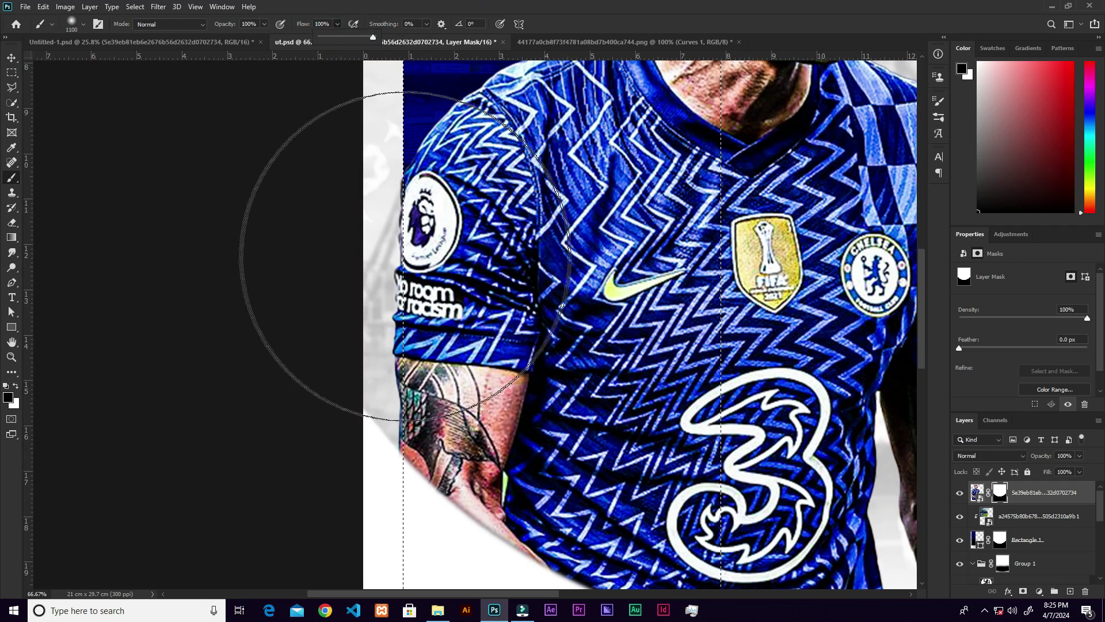
Invert the selection and paint the mask black to hide the sleeve and arm beyond the rectangle's left edge, then deselect
left_click_drag(396, 187, 398, 222)
key("ctrl+z")
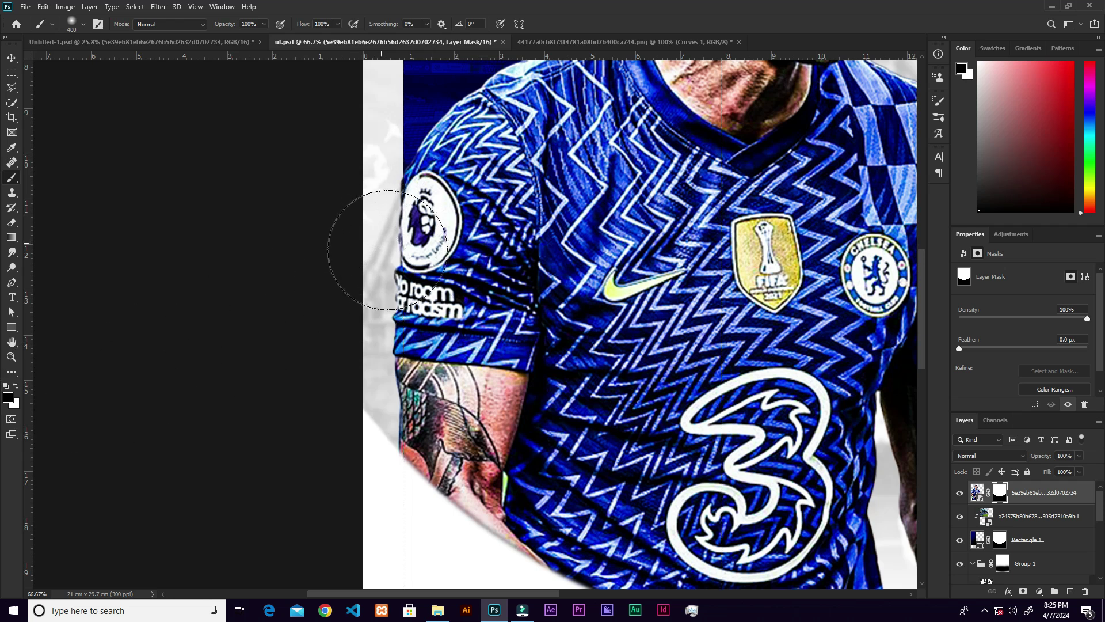
key("ctrl+minus")
key("ctrl+minus")
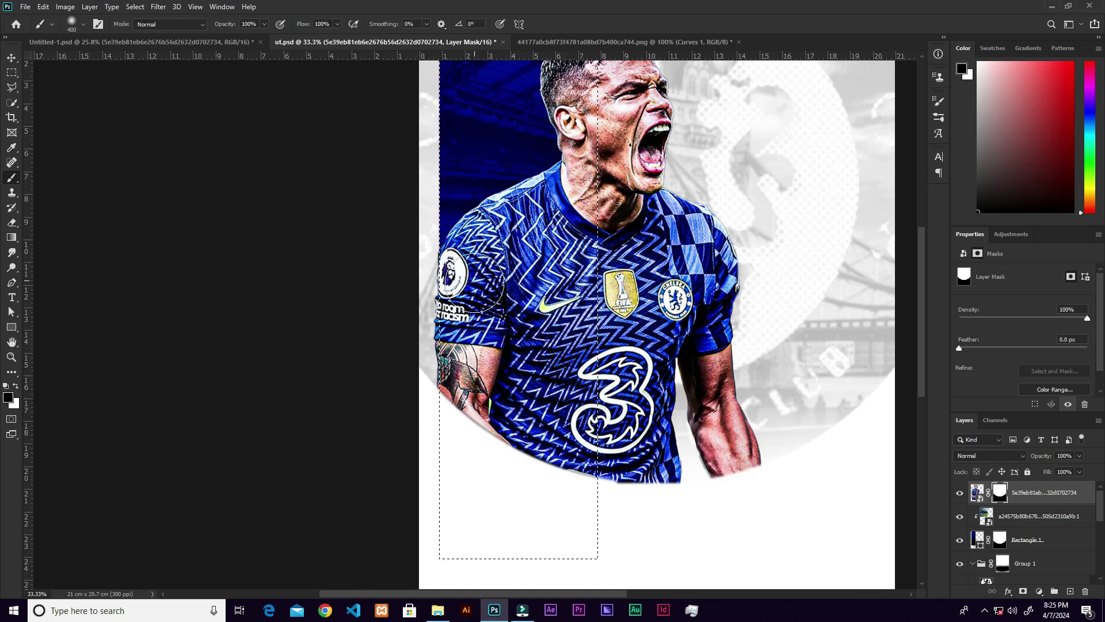
left_click(128, 8)
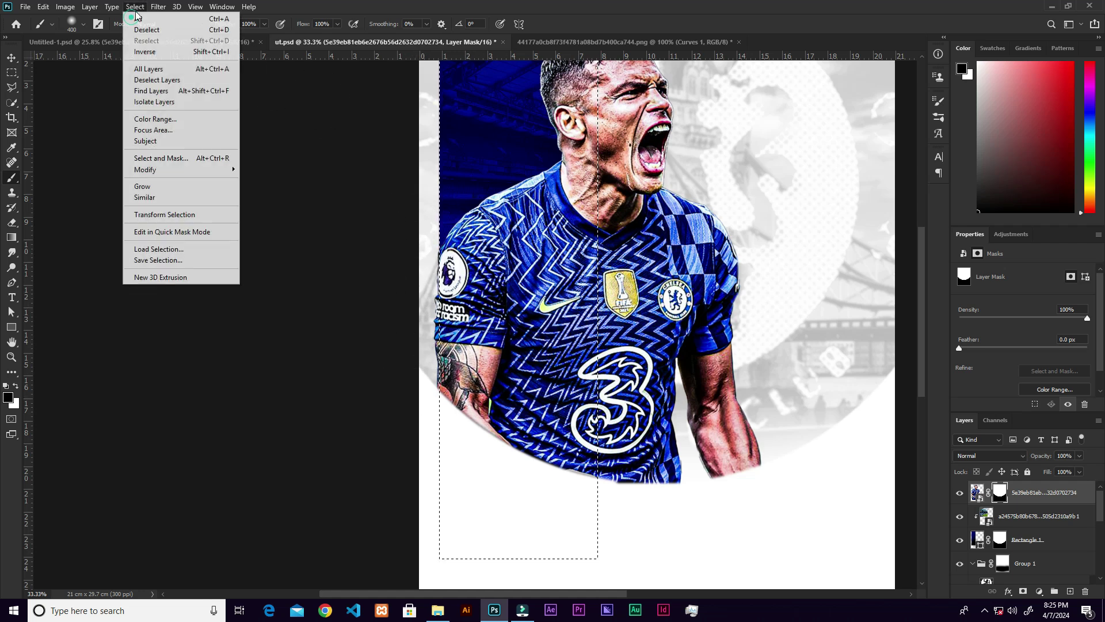
left_click(147, 52)
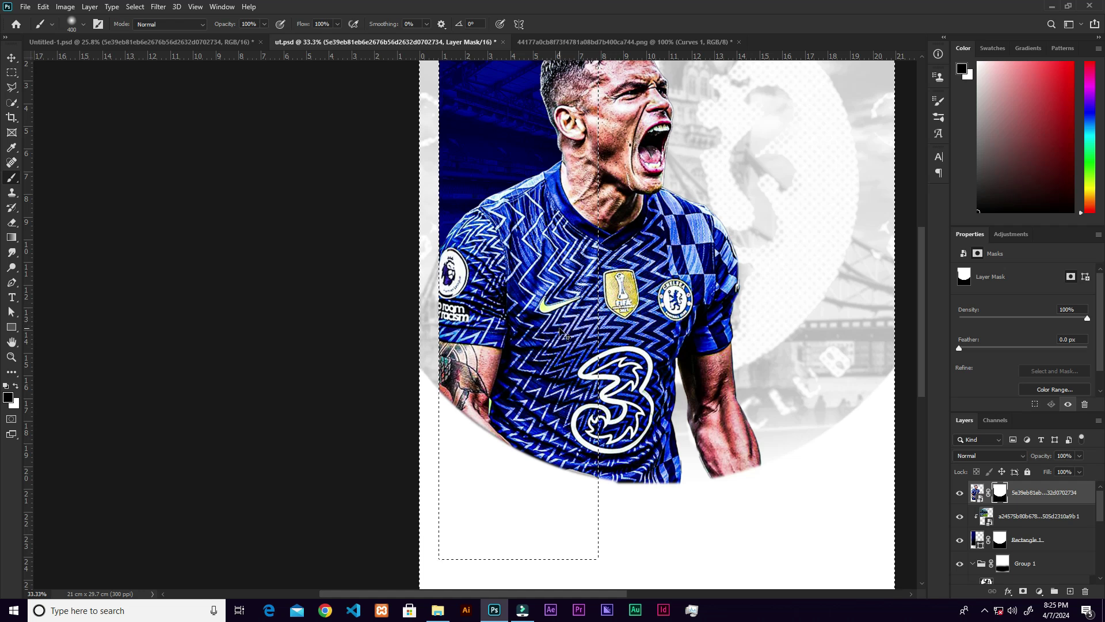
key("ctrl+d")
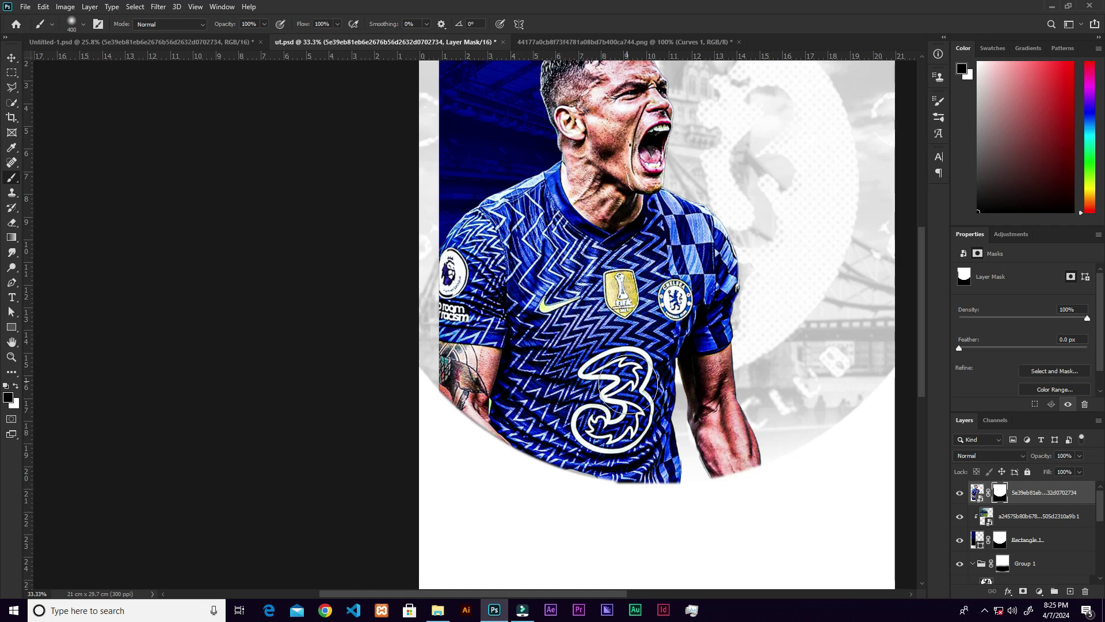
key("v")
key("ctrl+minus")
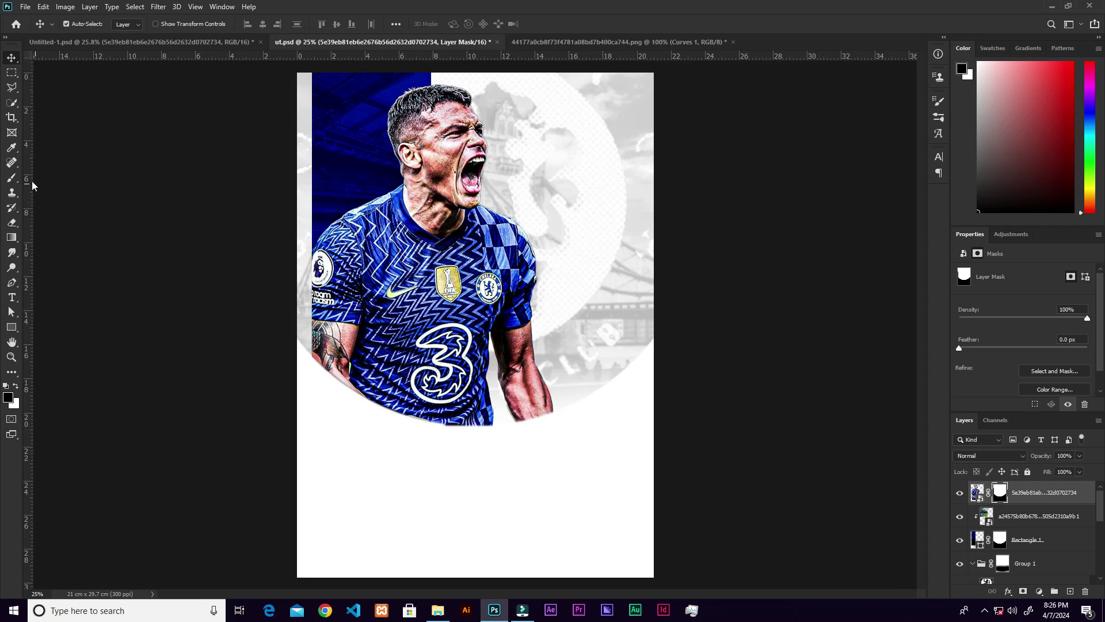
Fade the player's tattooed arm and sleeve into the panel by brushing black on the mask at 800 px and 16% flow
left_click(11, 181)
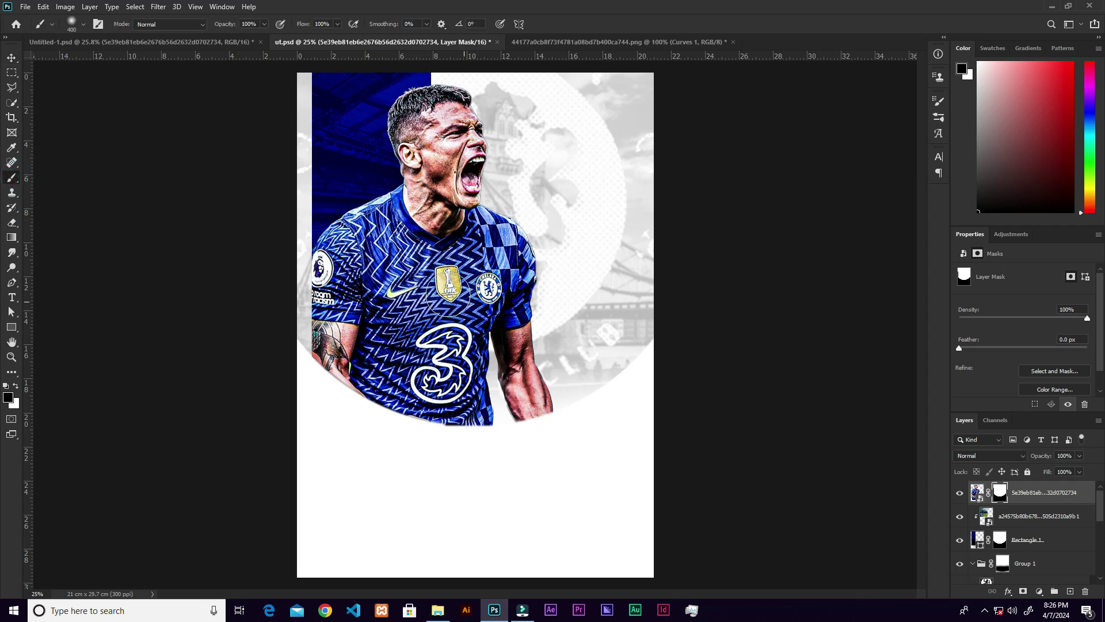
key("bracketright")
key("bracketright")
key("bracketright")
key("bracketright")
key("bracketright")
key("bracketright")
key("bracketright")
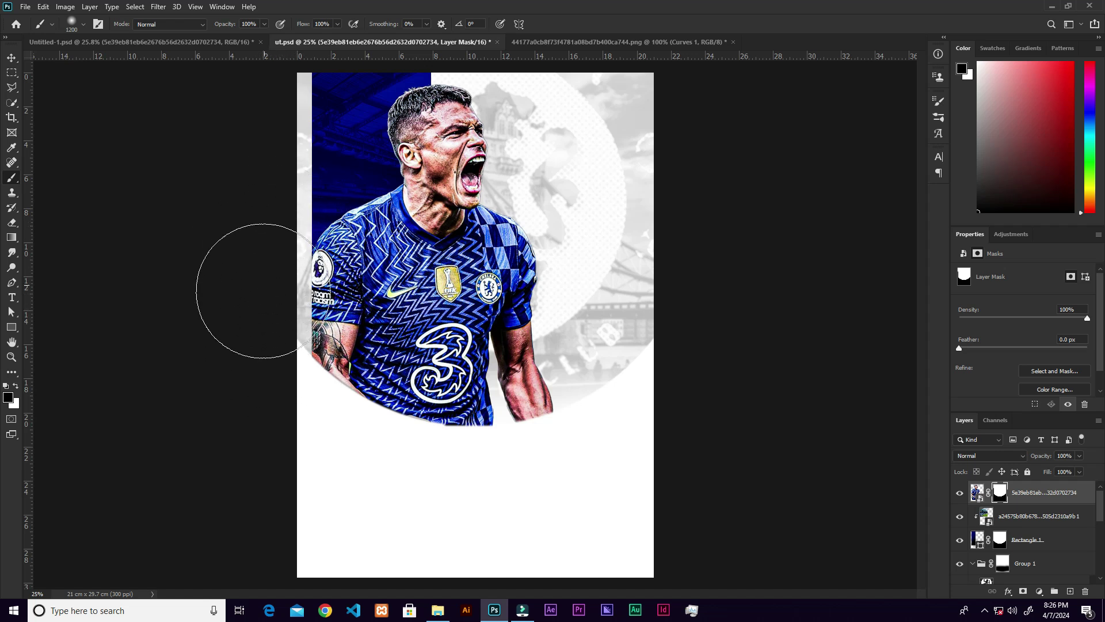
left_click(337, 24)
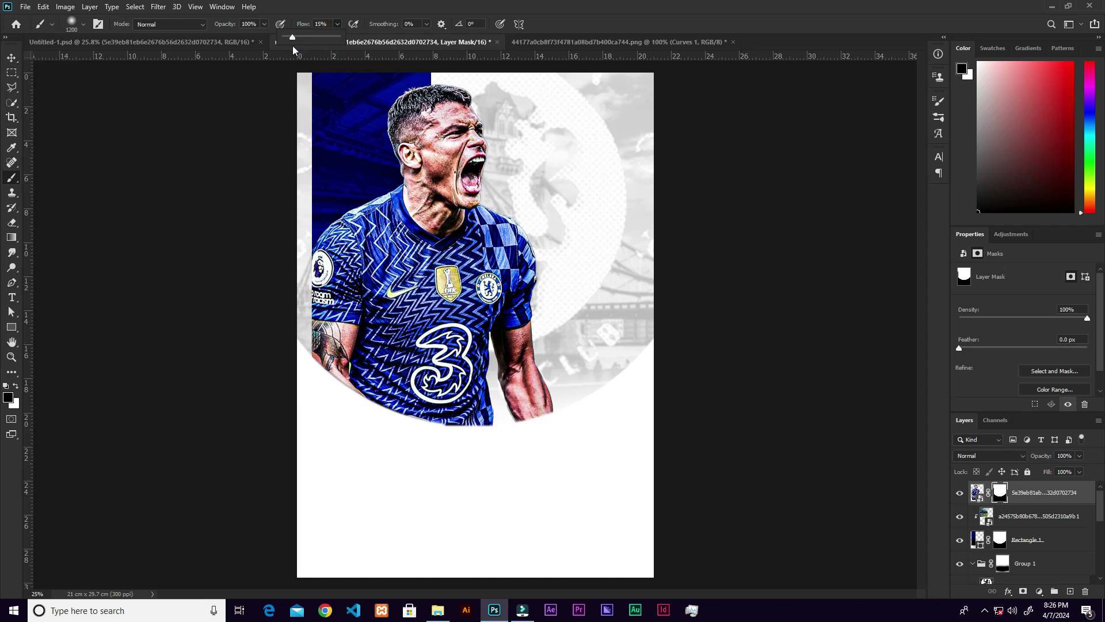
key("[")
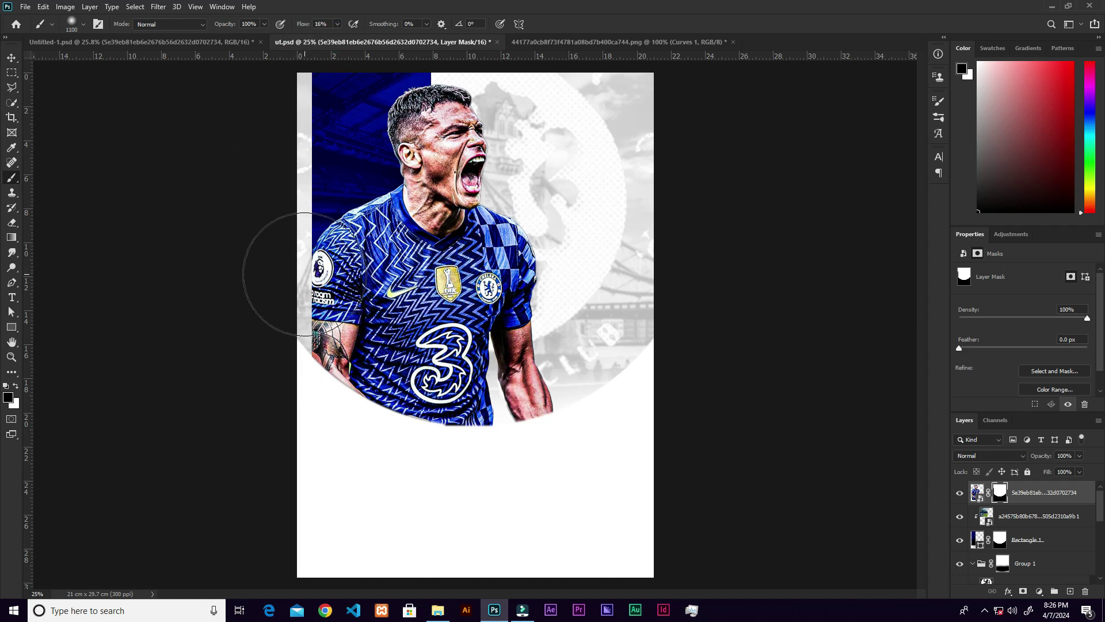
key("[")
key("[")
key("[")
mouse_move(296, 357)
left_mouse_down()
mouse_move(323, 385)
mouse_move(304, 224)
mouse_move(328, 290)
mouse_move(330, 408)
mouse_move(323, 343)
mouse_move(339, 410)
mouse_move(409, 476)
left_mouse_up()
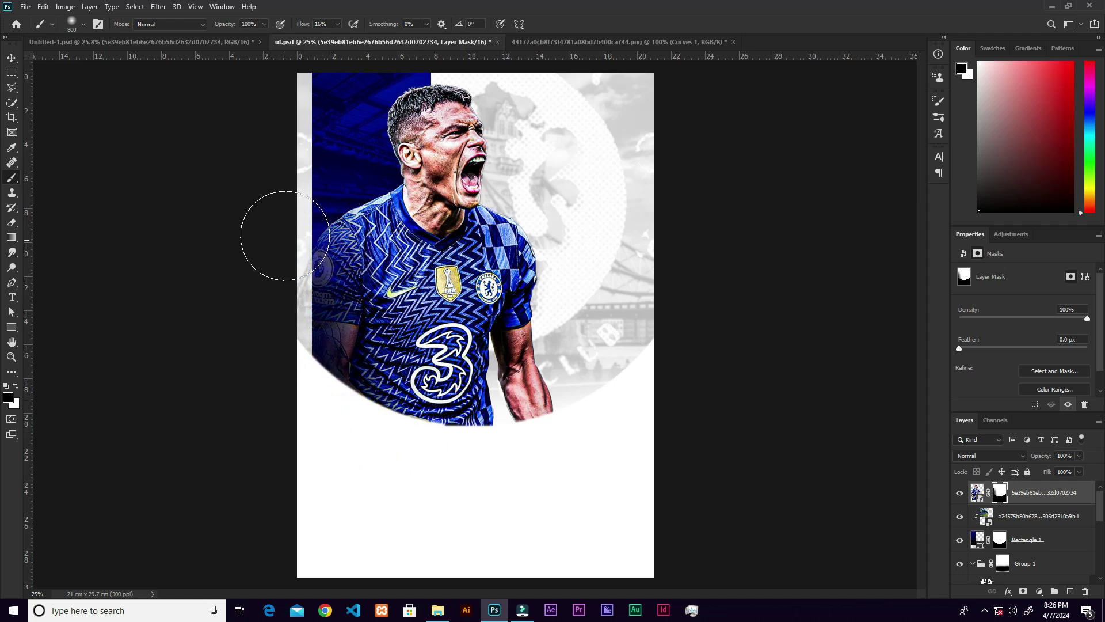
key("v")
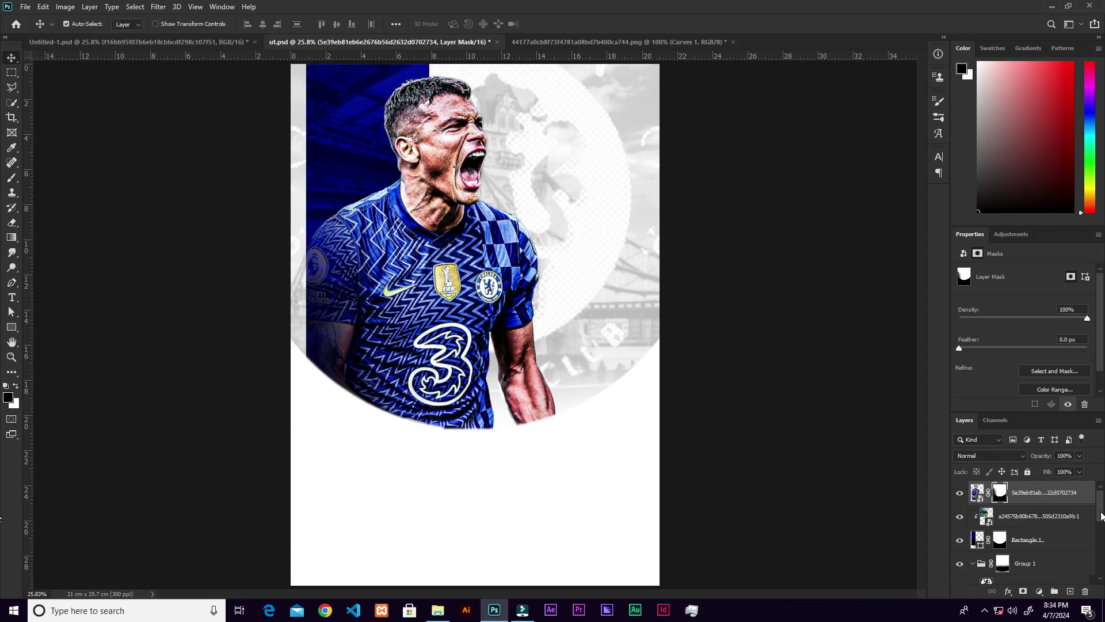
Add a linear Gradient fill layer at 90° directly above the Background layer and reverse its direction
scroll(1103, 506, "down", 5)
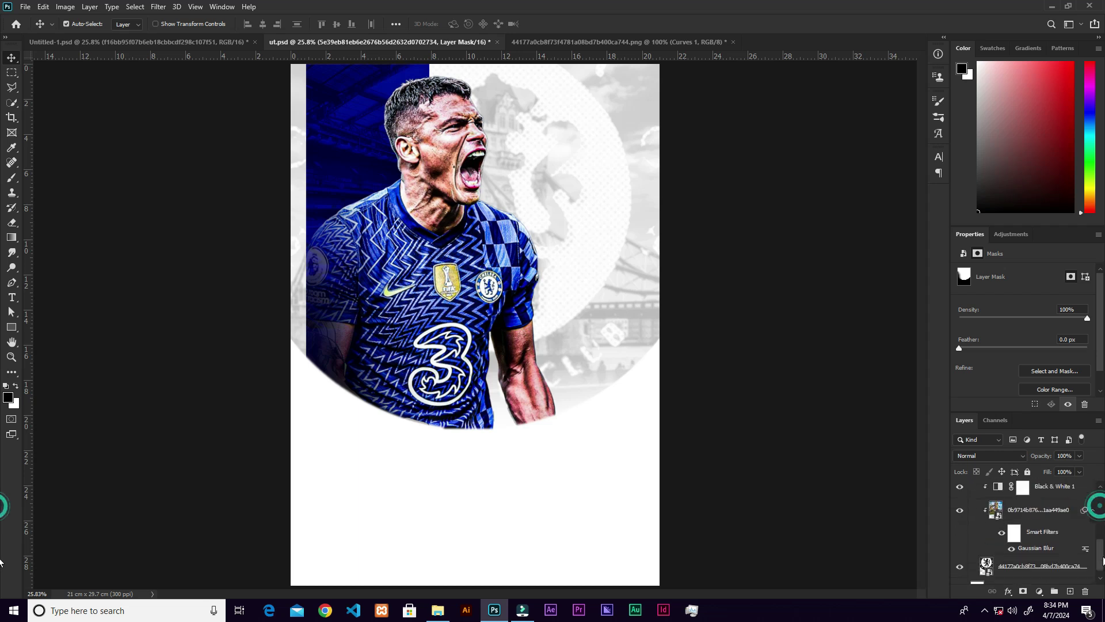
left_click(1029, 552)
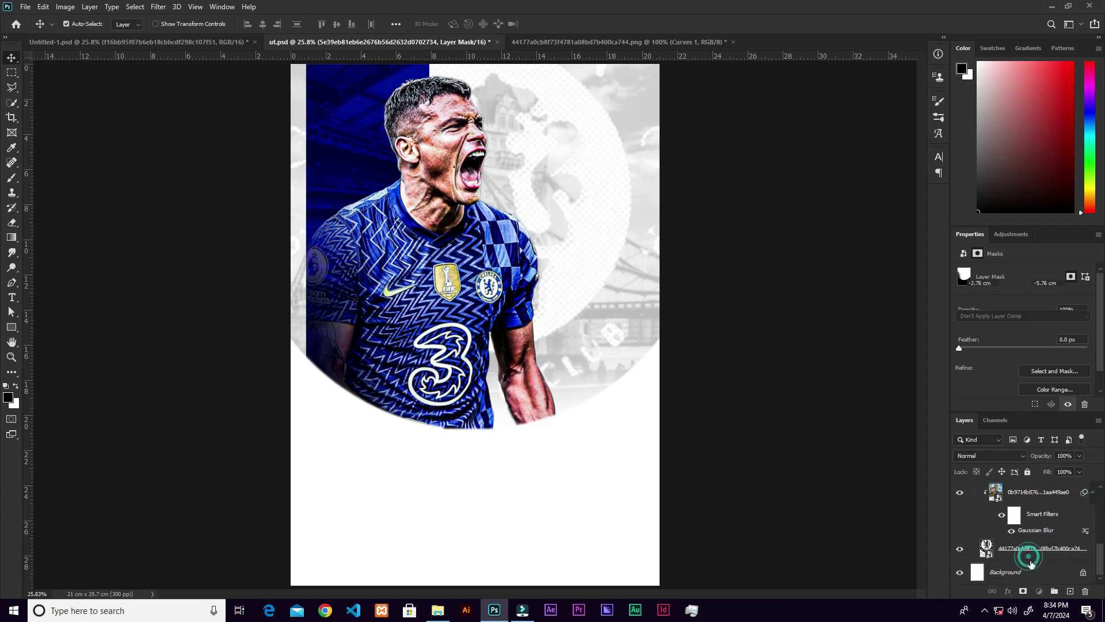
left_click(1036, 574)
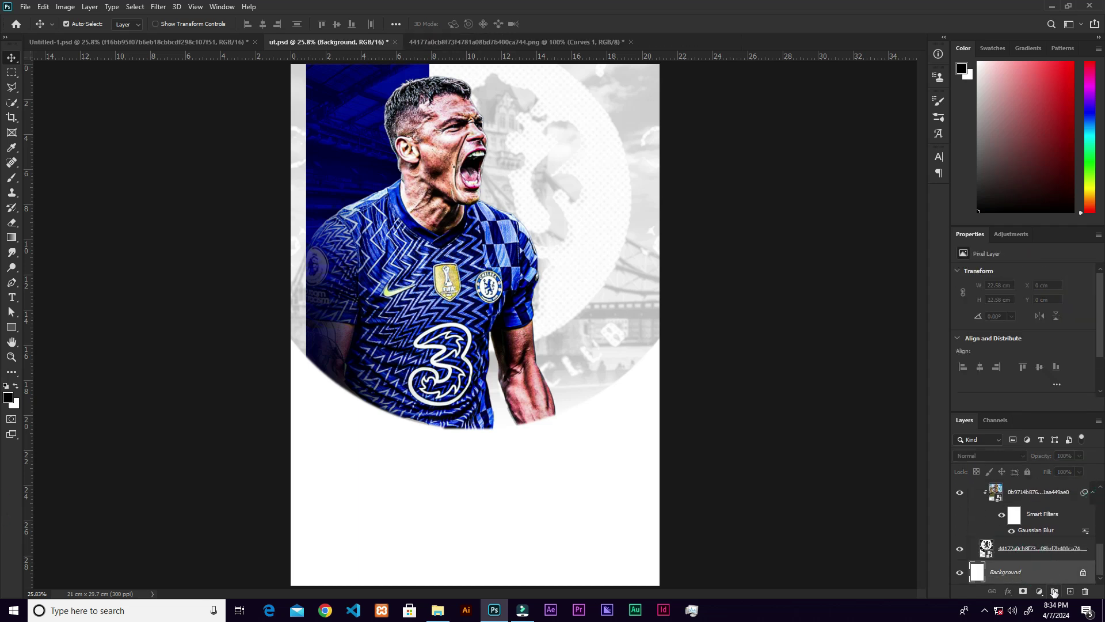
left_click(1039, 591)
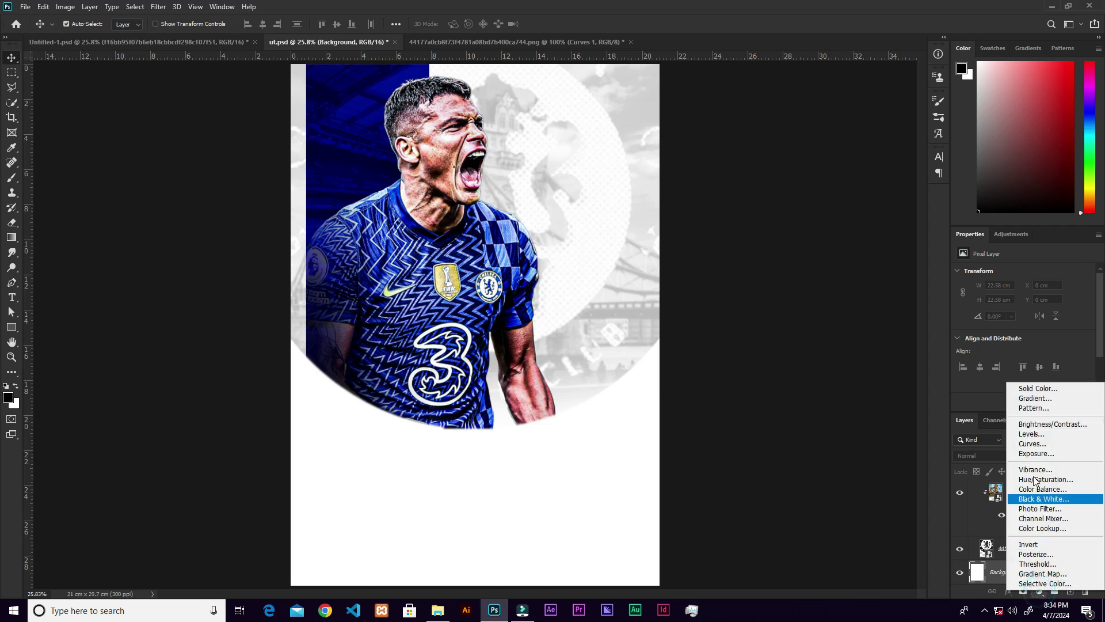
left_click(1043, 397)
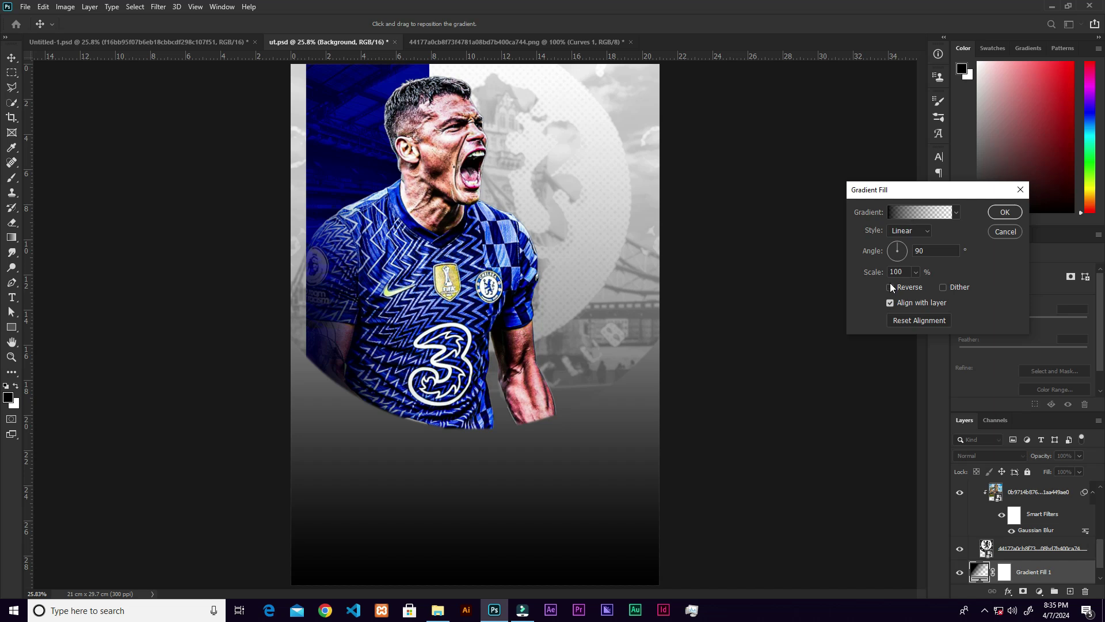
left_click(889, 287)
Load the Foreground to Background gradient preset and recolor its black starting stop to white
left_click(911, 215)
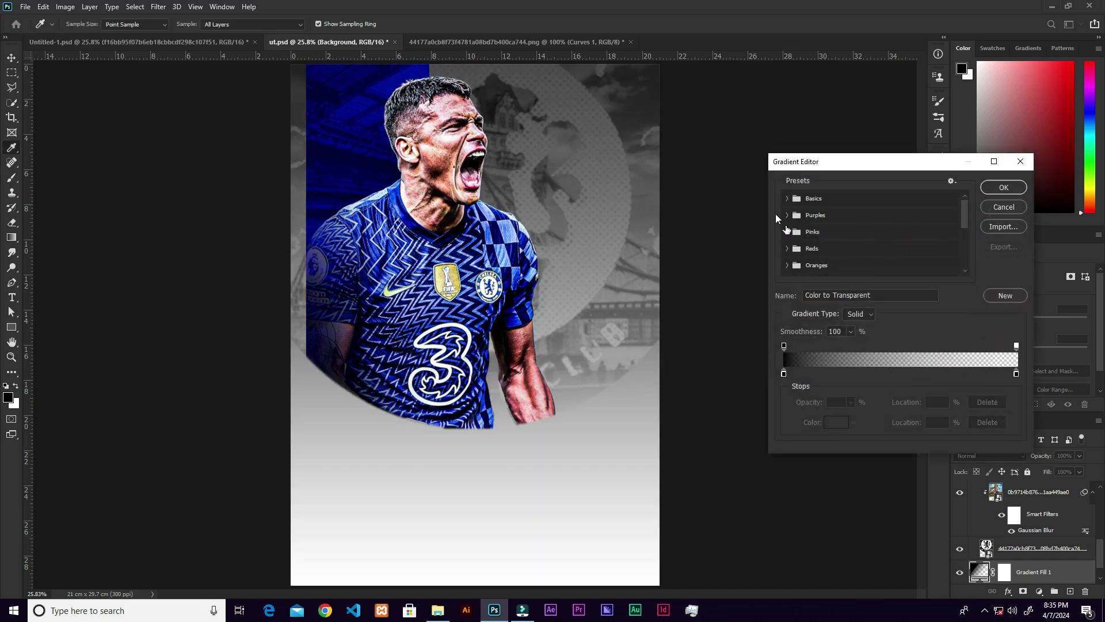
left_click(787, 199)
left_click(802, 216)
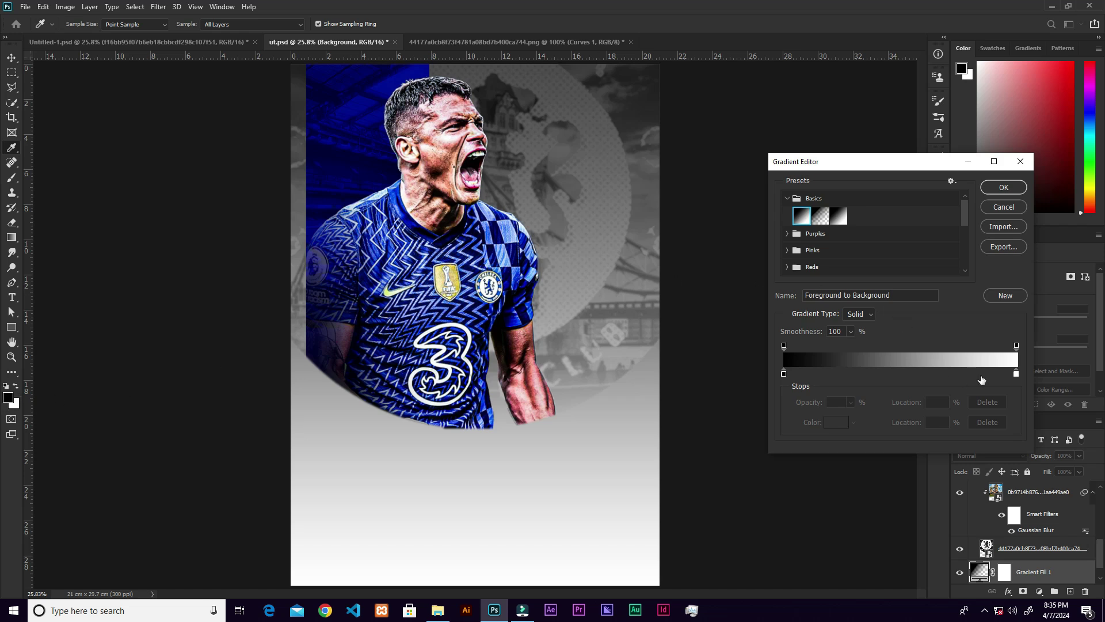
left_click(783, 373)
left_click(837, 422)
left_click_drag(799, 220, 779, 178)
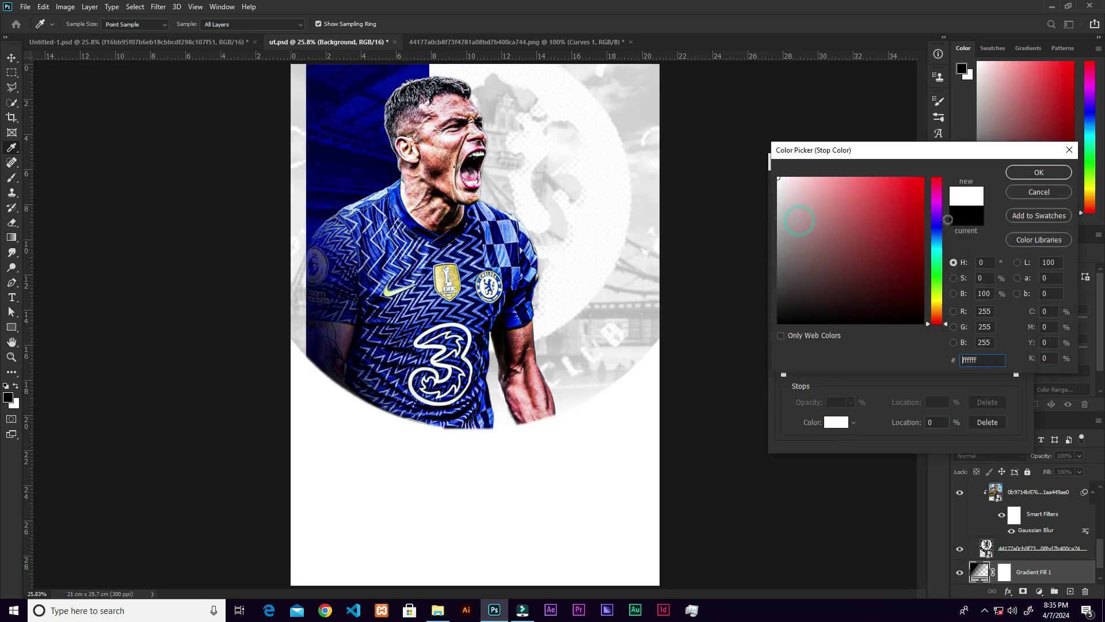
left_click(1039, 173)
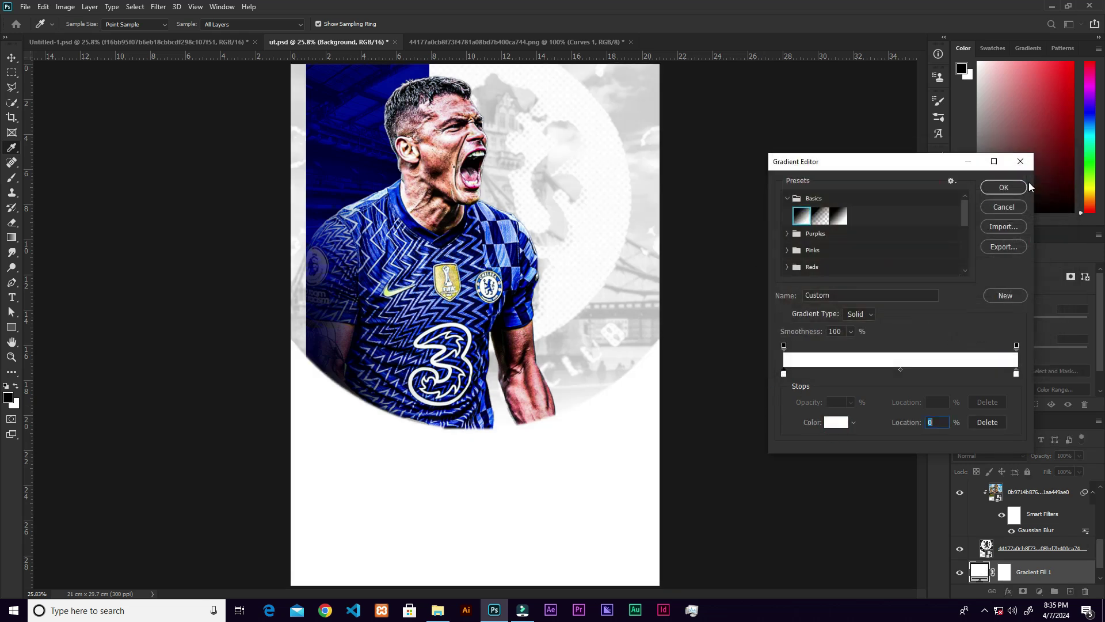
Recolor the gradient's end stop to a pale lavender blue and apply the gradient fill
left_click(1015, 373)
left_click(834, 423)
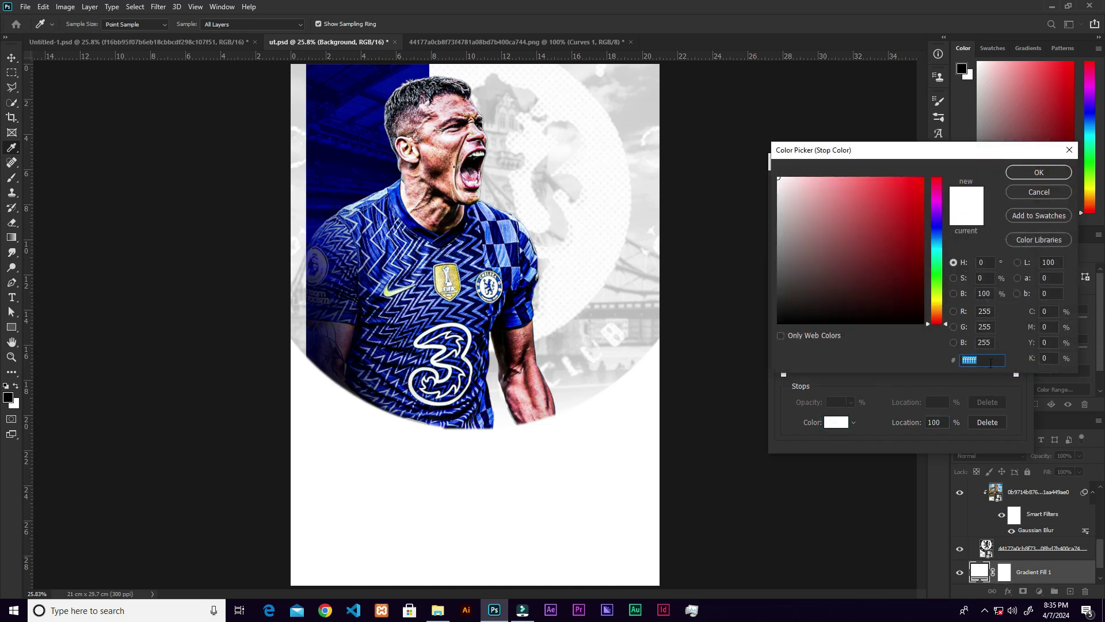
left_click(937, 234)
left_click_drag(796, 188, 792, 190)
left_click(1039, 173)
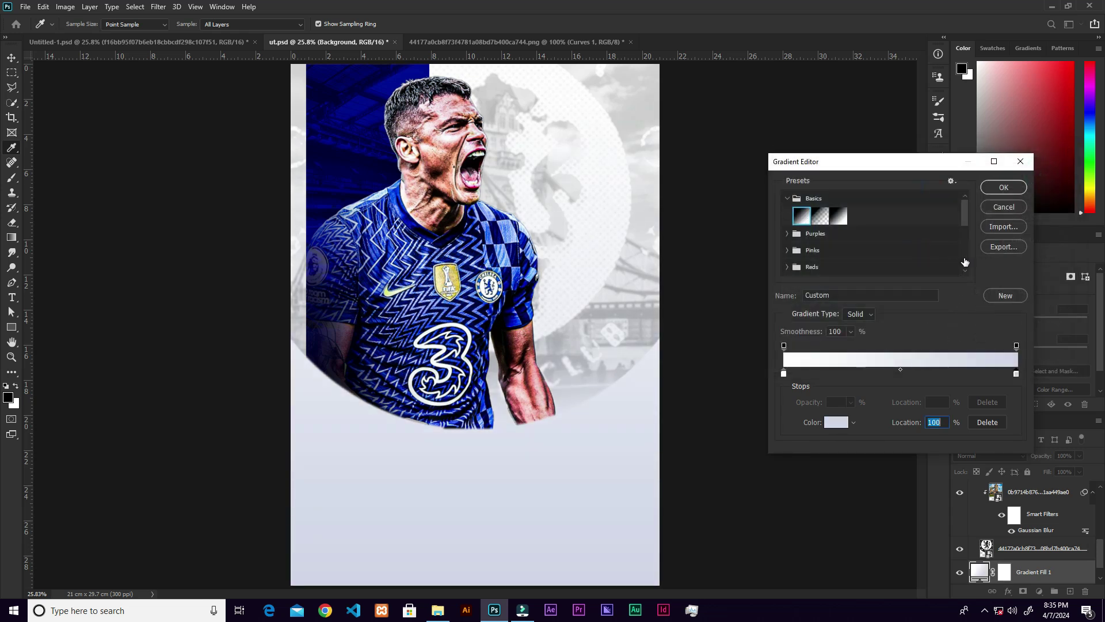
left_click(1002, 188)
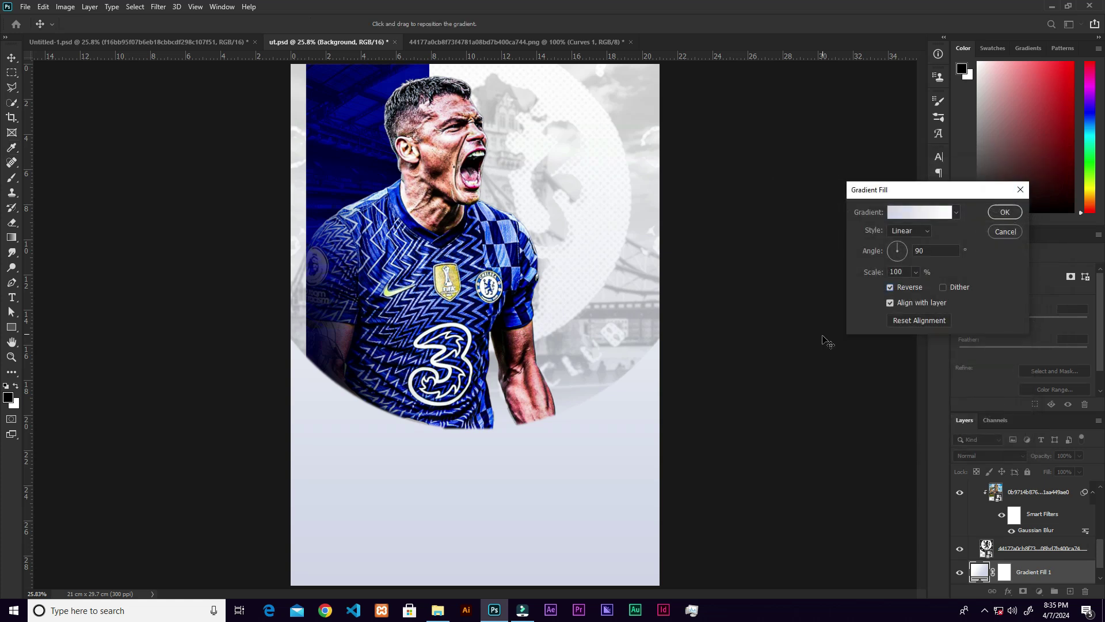
left_click(1004, 216)
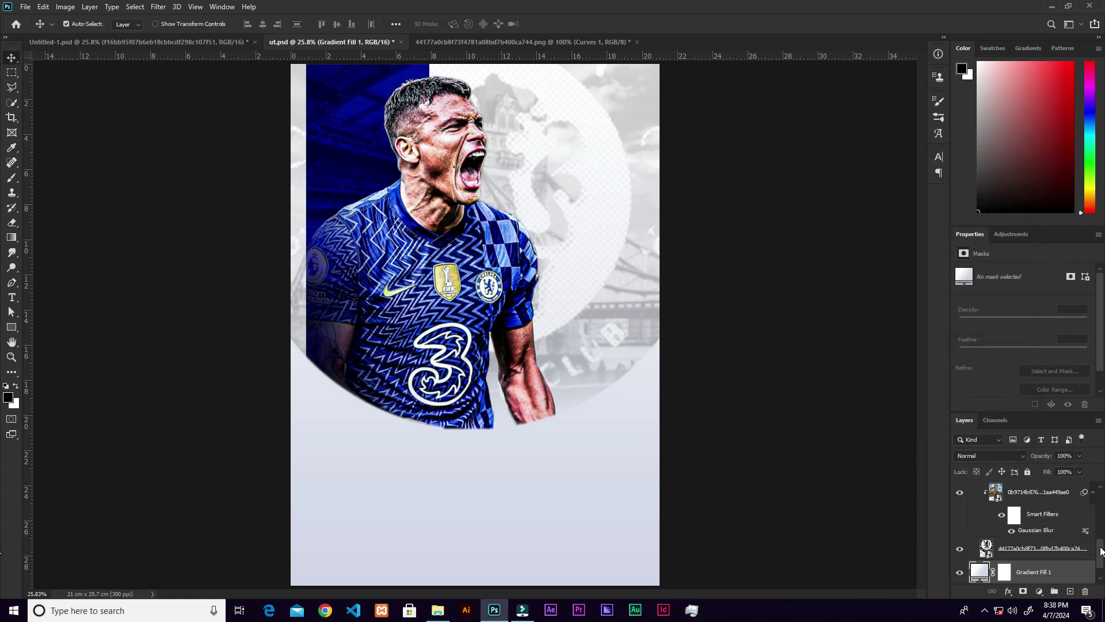
left_click_drag(1101, 551, 1058, 508)
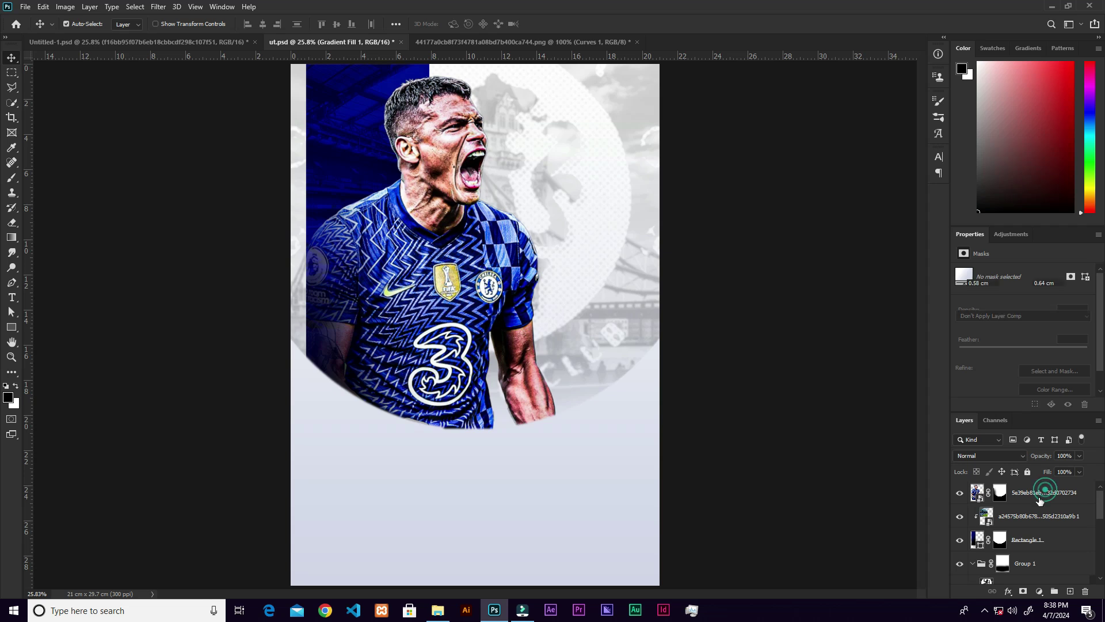
left_click(1047, 491)
left_click(438, 611)
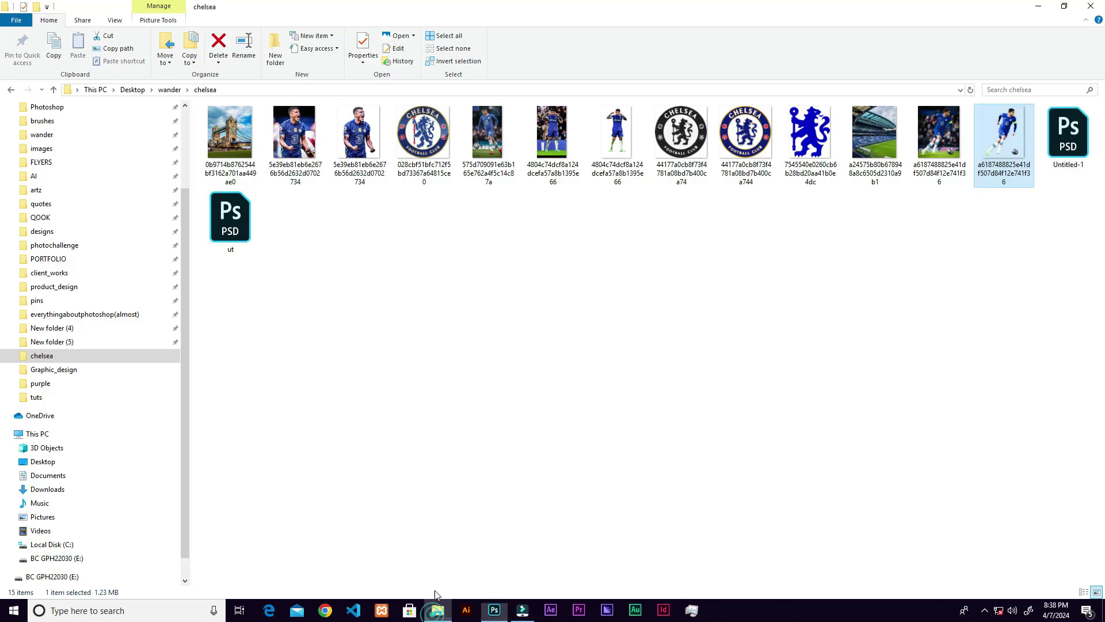
left_click_drag(997, 137, 540, 294)
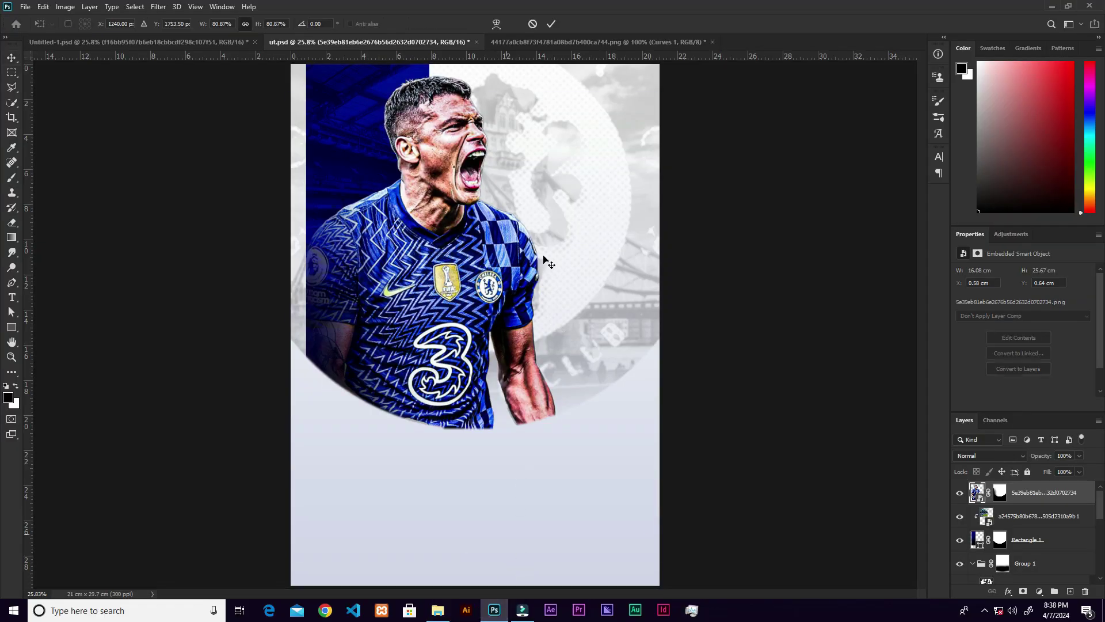
right_click(540, 297)
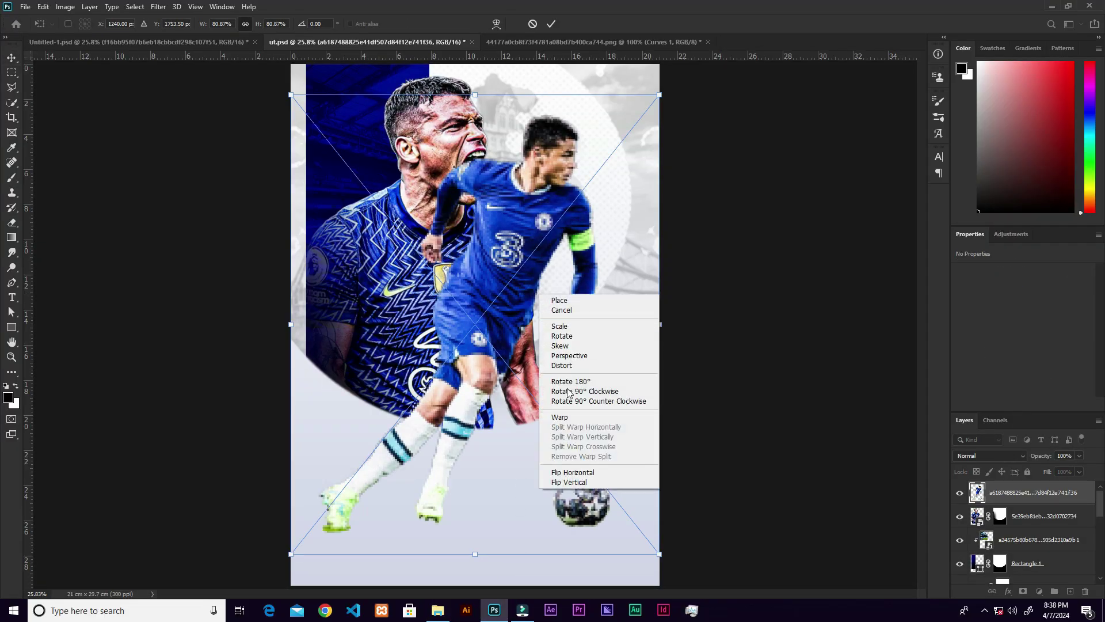
left_click(580, 475)
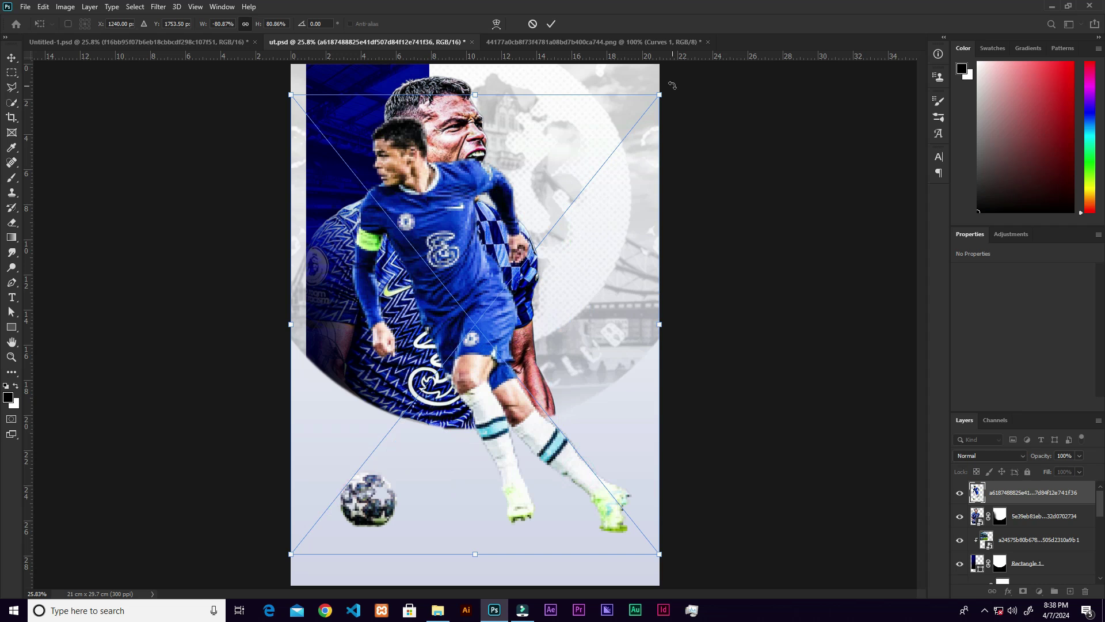
Scale the running player to about 57% and place him over the poster's lower half at about X 3.4 cm, Y 11.3 cm
left_click_drag(659, 94, 552, 289)
left_click_drag(409, 408, 443, 370)
left_click_drag(330, 516, 322, 528)
left_click_drag(543, 527, 569, 575)
left_click_drag(509, 500, 500, 498)
left_click_drag(569, 251, 574, 245)
left_click_drag(554, 445, 556, 447)
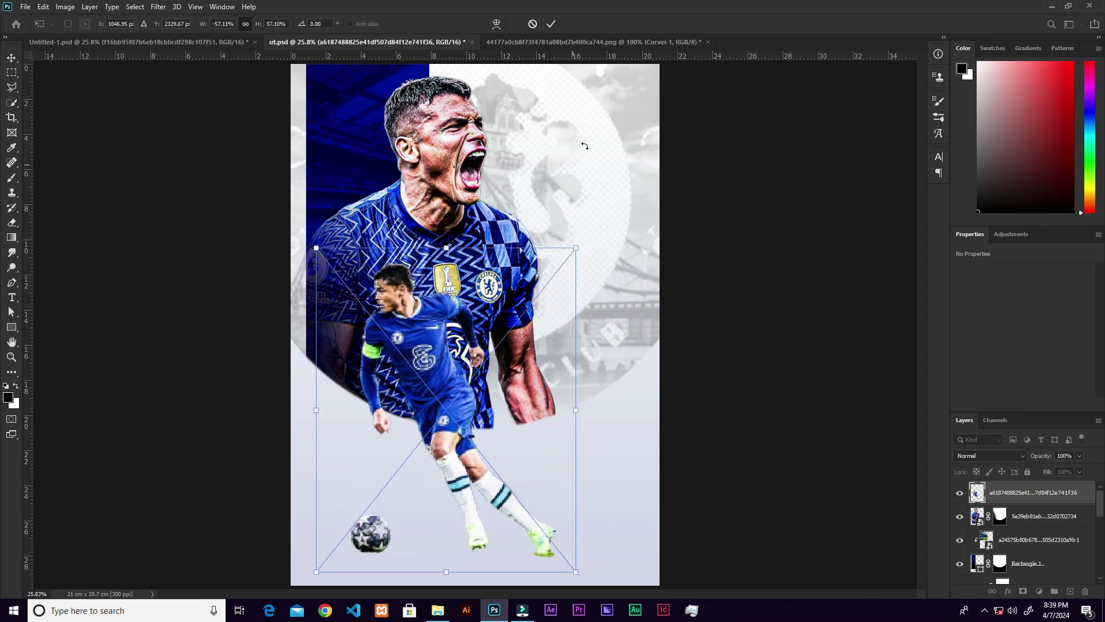
left_click(551, 23)
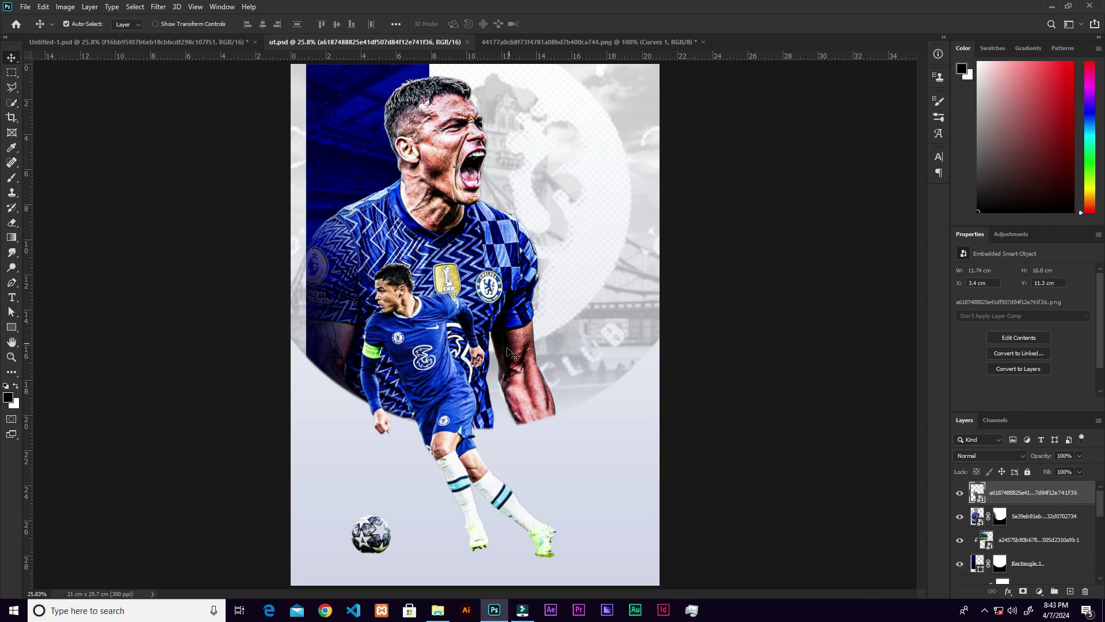
Add a layer mask to the running player and reduce the Brush to 125 px for work around his boots
left_click(1024, 591)
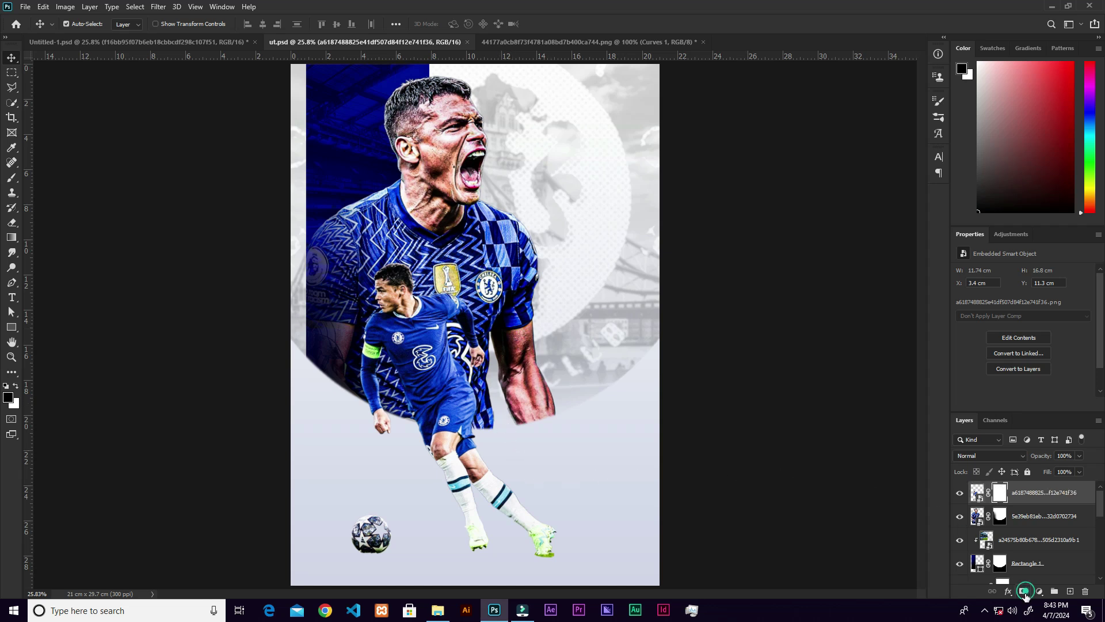
key("ctrl+plus")
key("ctrl+plus")
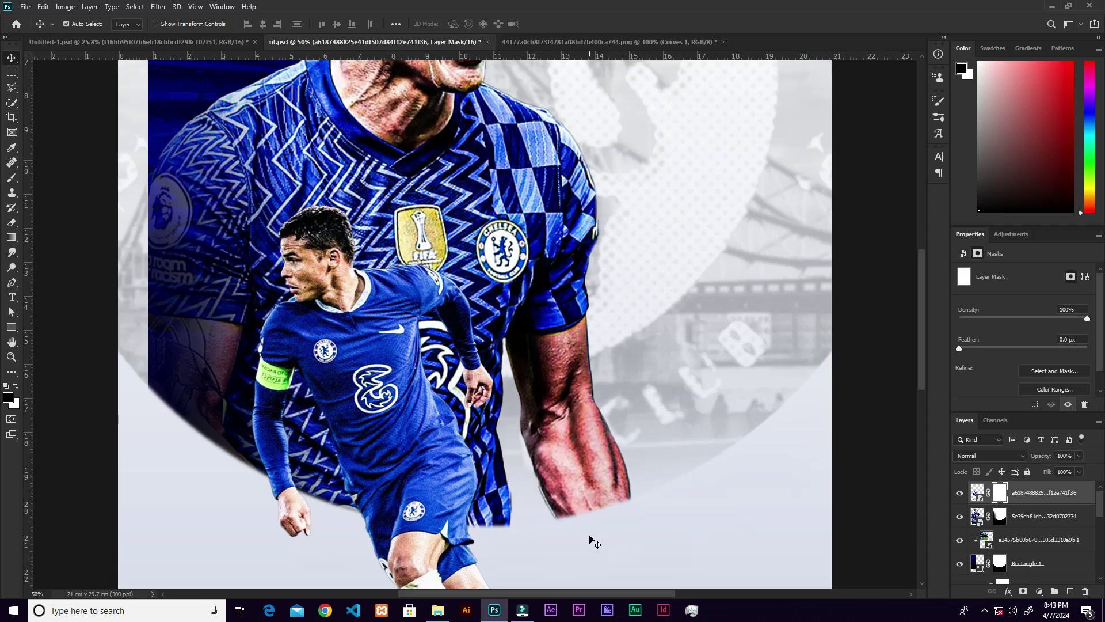
scroll(588, 518, "down", 5)
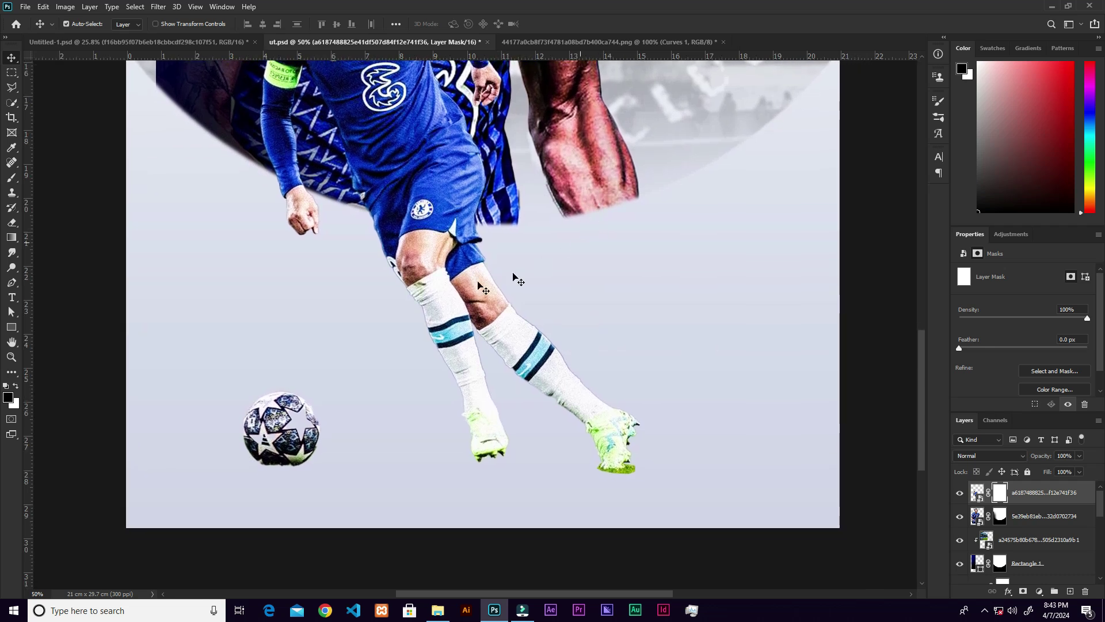
left_click(12, 178)
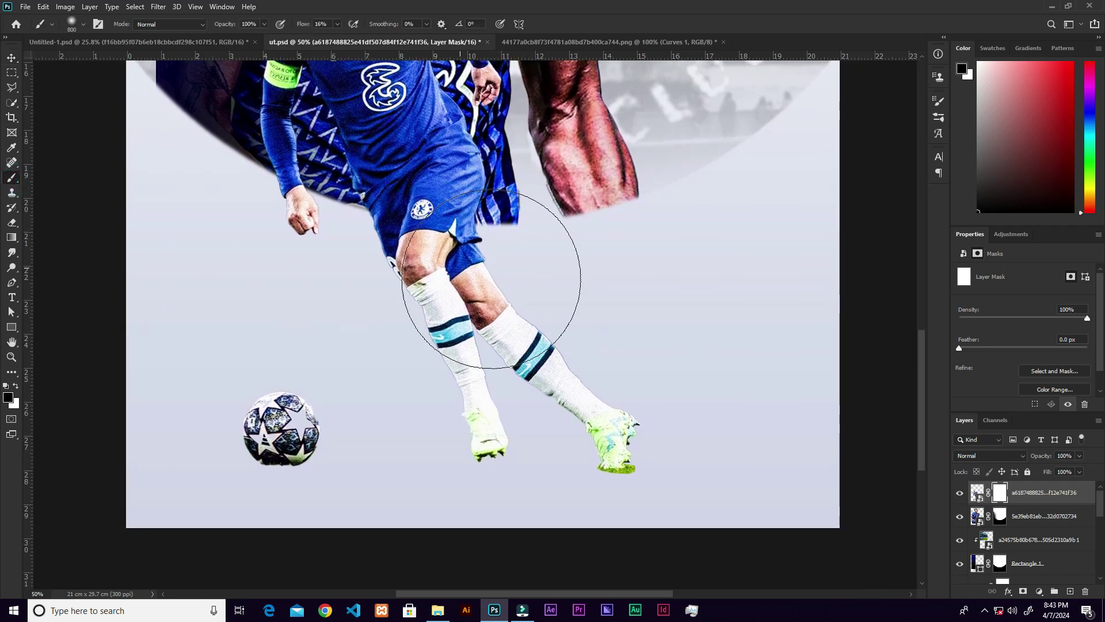
key("bracketleft")
key("bracketleft")
key("bracketleft")
key("bracketleft")
key("bracketleft")
key("bracketleft")
key("bracketleft")
key("bracketleft")
key("bracketleft")
key("bracketleft")
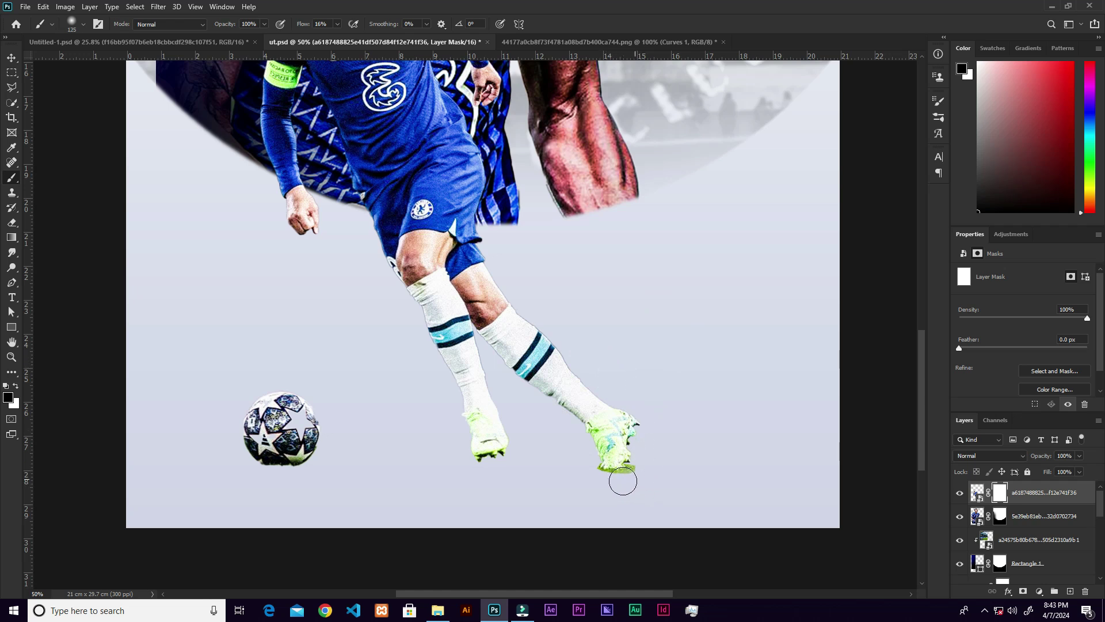
Set the brush flow to 37% and paint black on the mask to hide the green remnant under the rear boot
left_click(337, 24)
left_click_drag(334, 36, 349, 48)
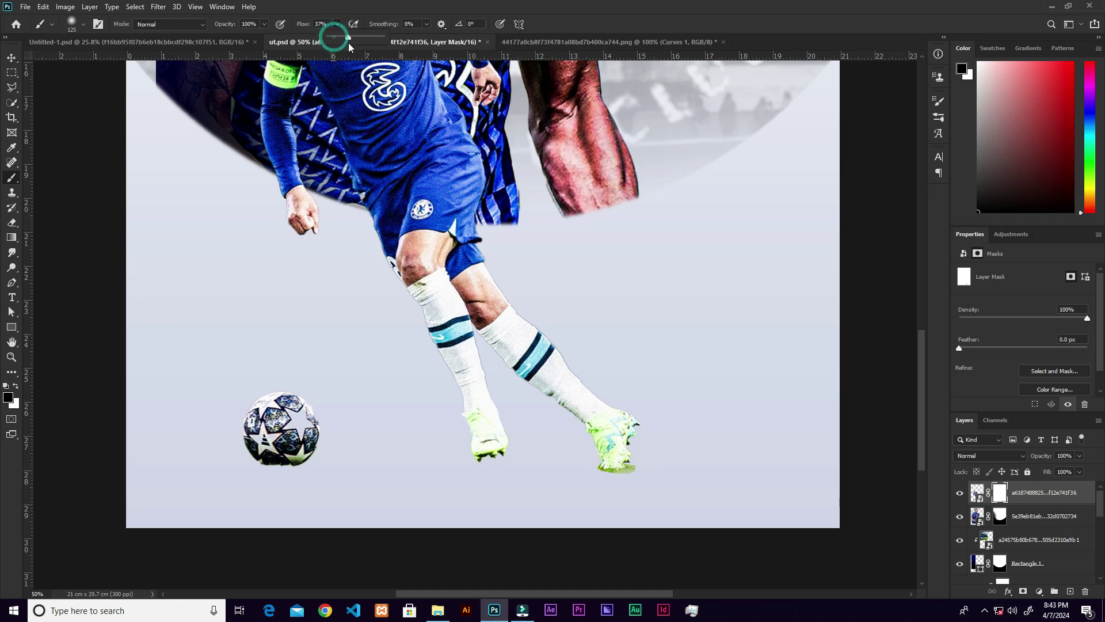
left_click(634, 481)
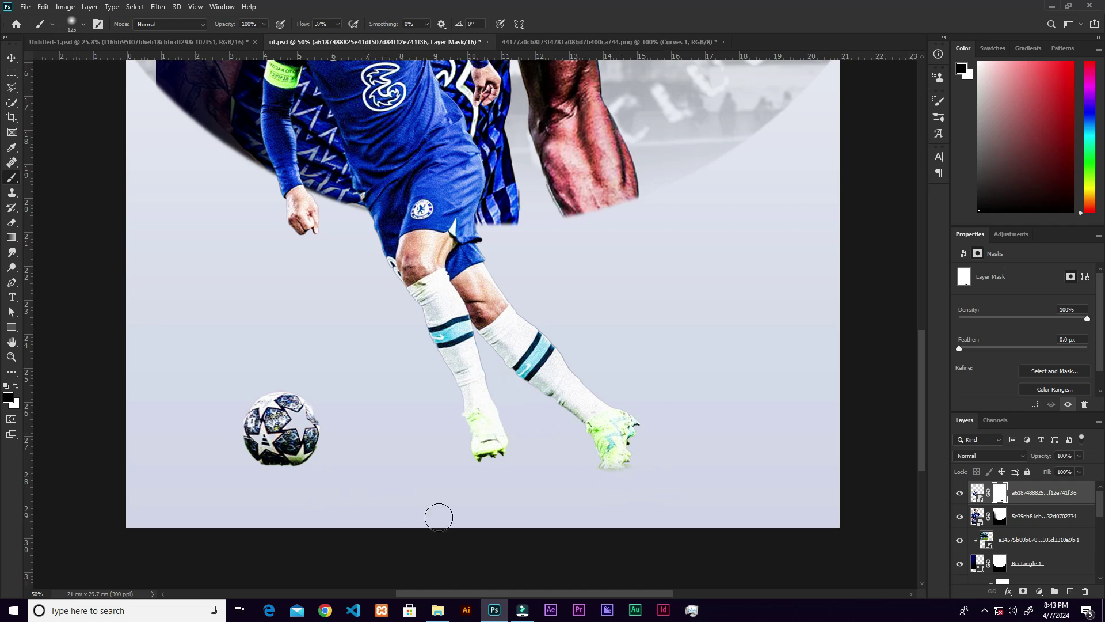
key("v")
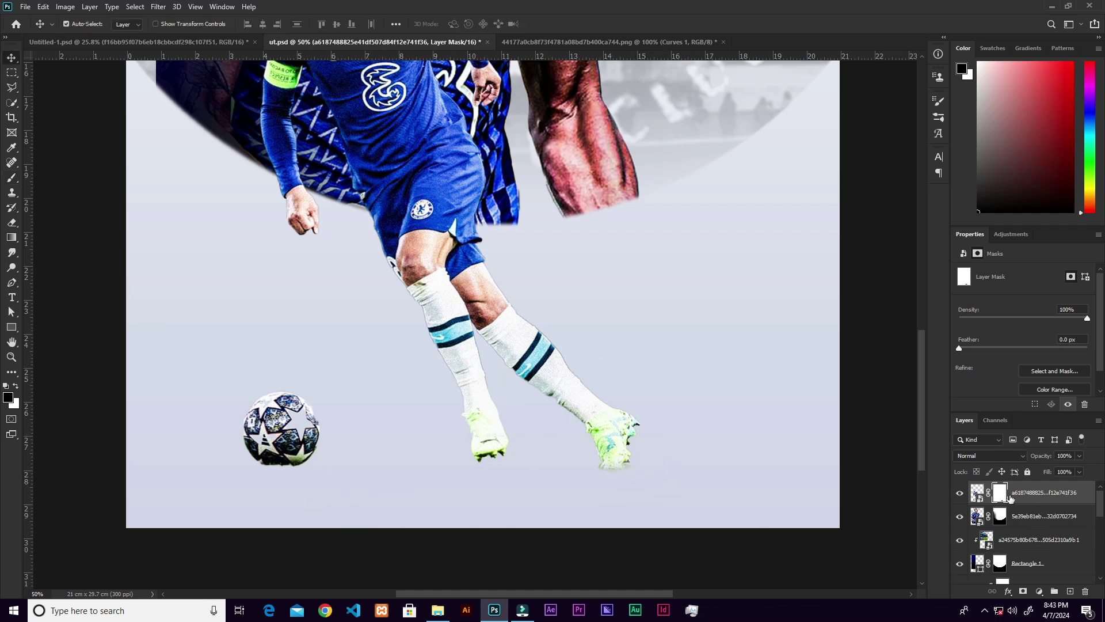
Create a new empty layer directly below the running player and enlarge the Brush to 1000 px
left_click(1081, 518)
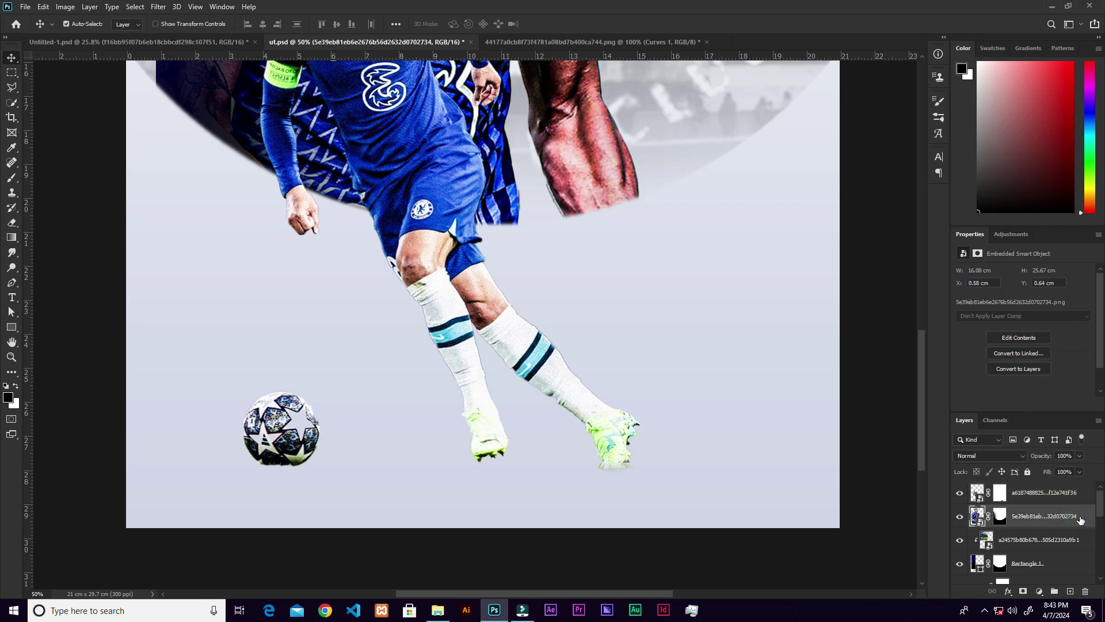
left_click(1070, 591)
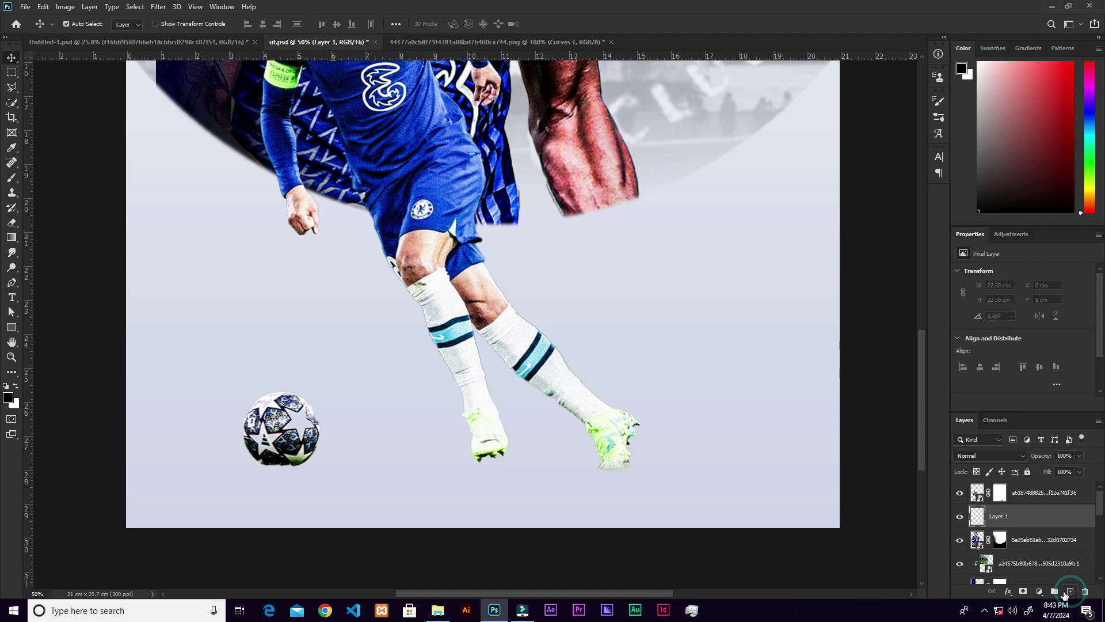
key("b")
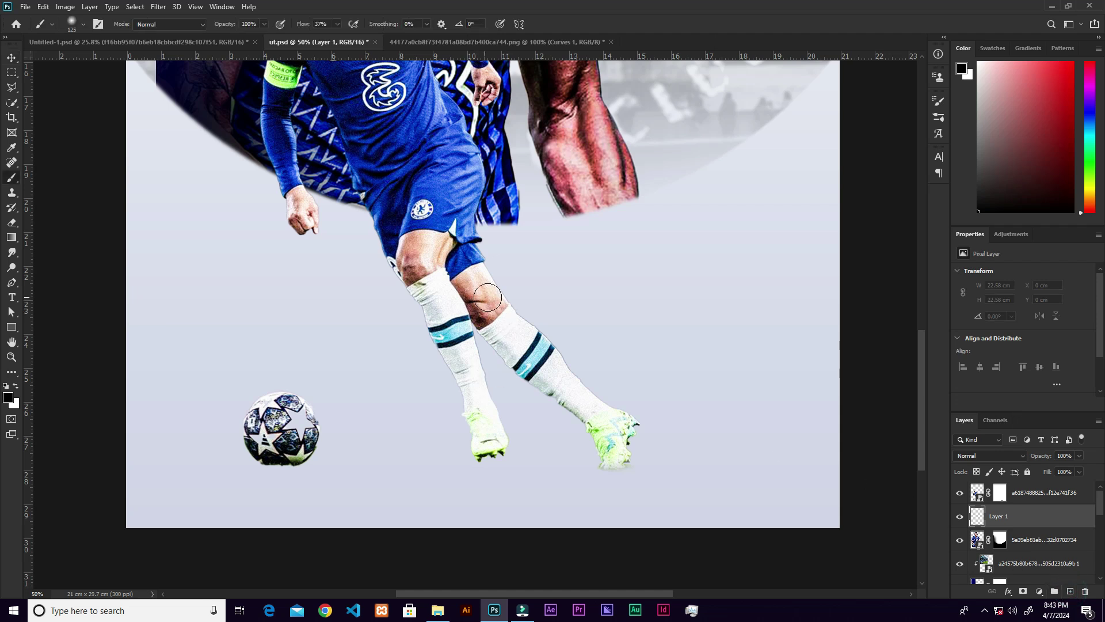
key("bracketright")
key("bracketright")
key("bracketright")
key("bracketright")
key("bracketright")
key("bracketright")
key("bracketright")
key("bracketright")
key("bracketright")
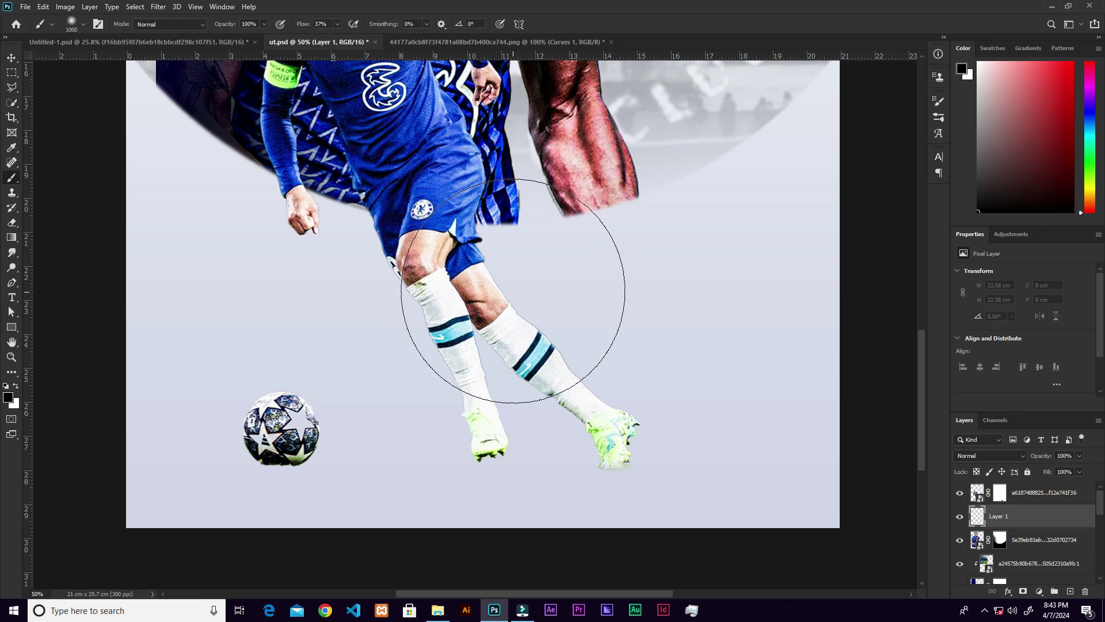
Flatten the soft round brush tip into a thin horizontal ellipse and reduce its size to 600 px
right_click(516, 292)
left_click_drag(546, 315, 546, 324)
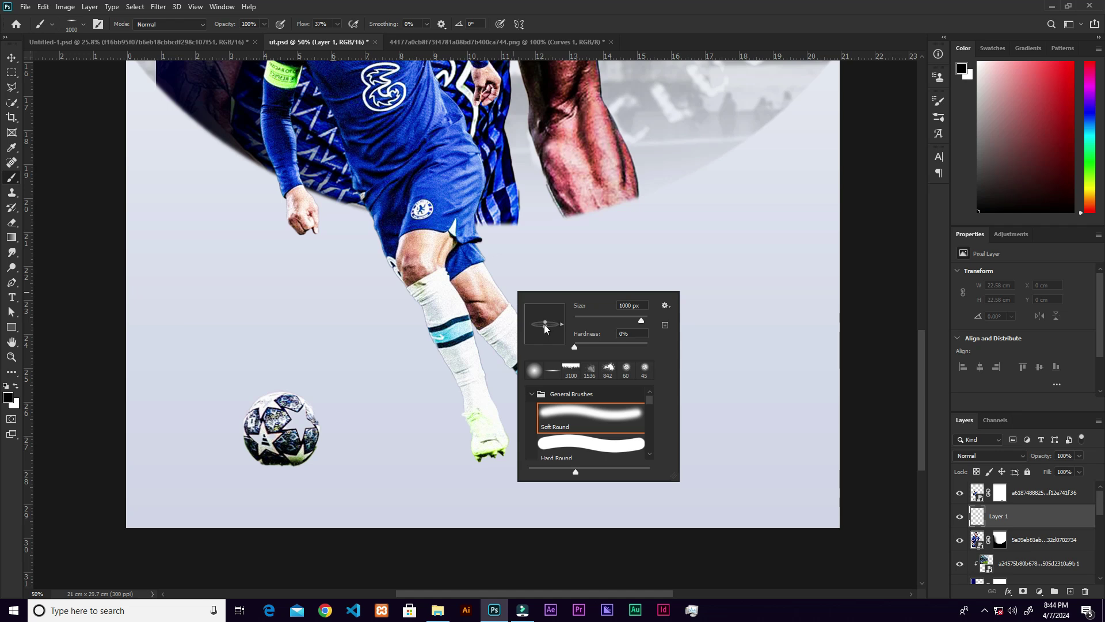
left_click(552, 370)
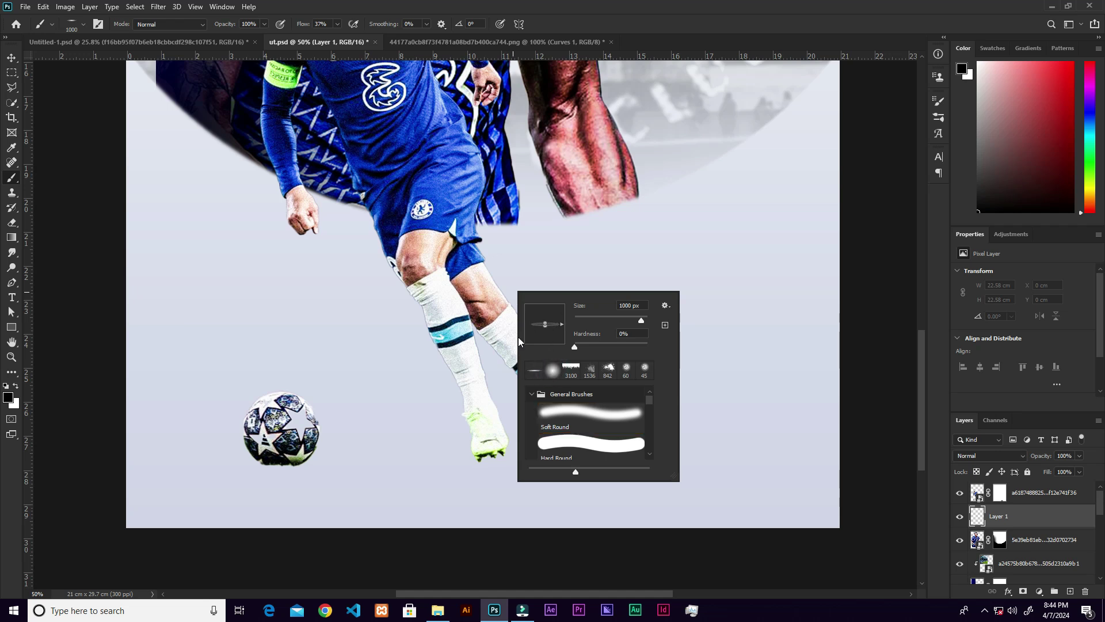
left_click(466, 366)
key("bracketleft")
key("bracketleft")
key("bracketleft")
key("bracketleft")
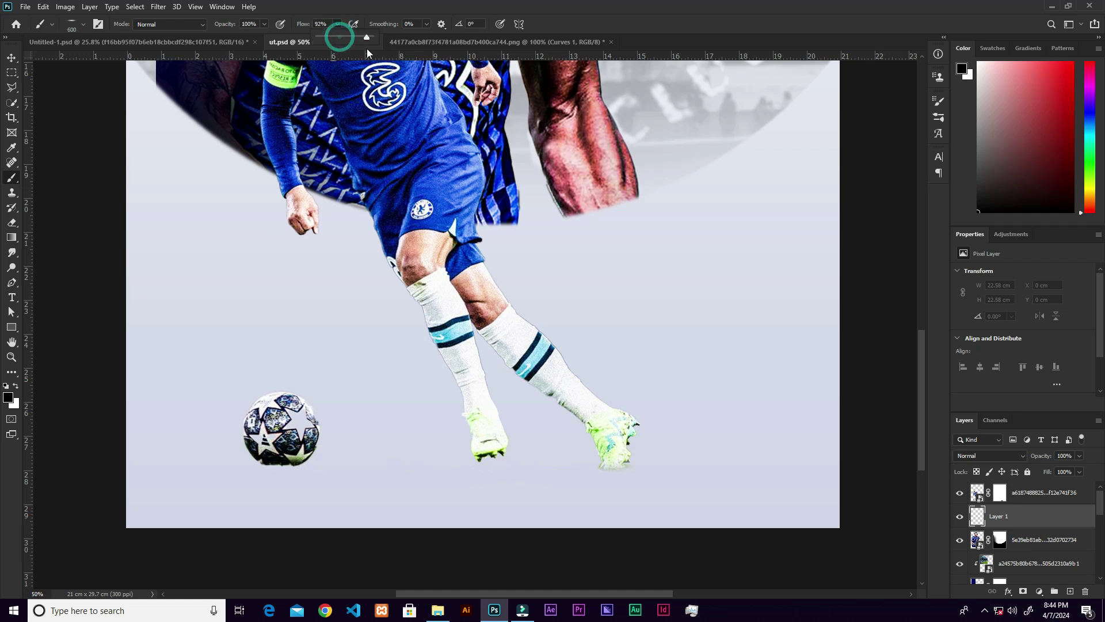
Paint a flat black contact shadow under the ball with the elliptical brush at 400 px and 100% flow
key("bracketleft")
key("bracketleft")
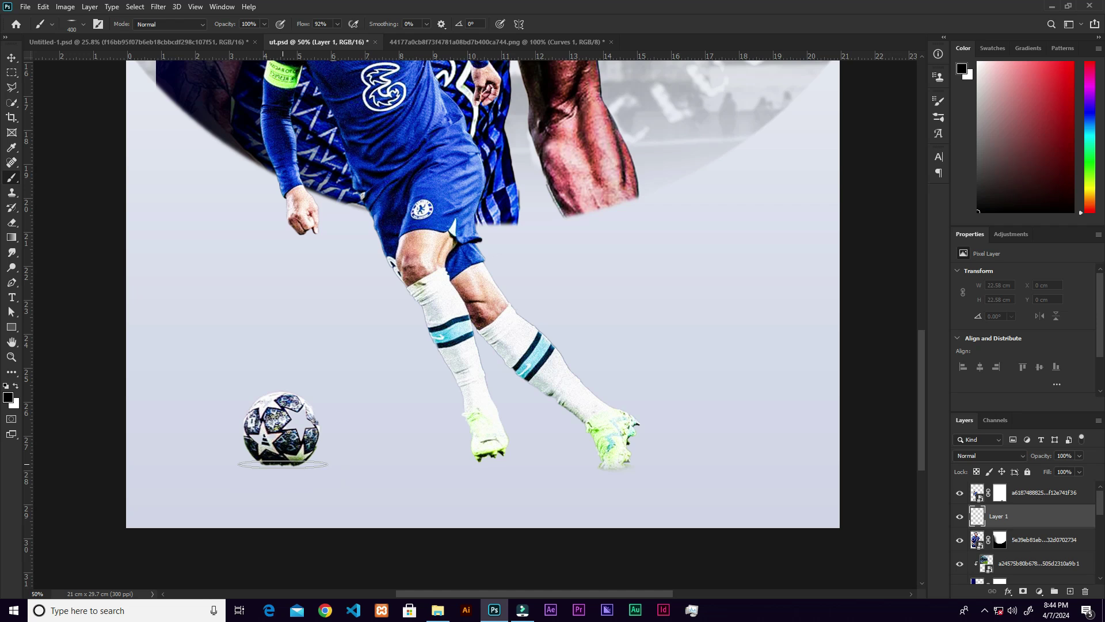
left_click(282, 466)
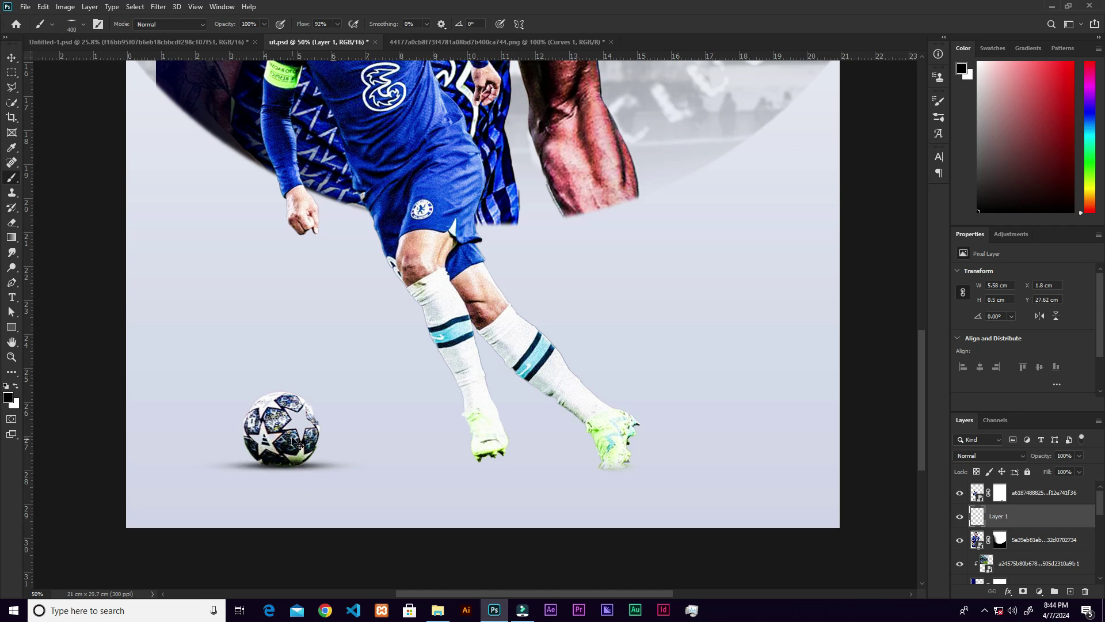
key("ctrl+z")
left_click(338, 24)
left_click_drag(336, 37, 341, 36)
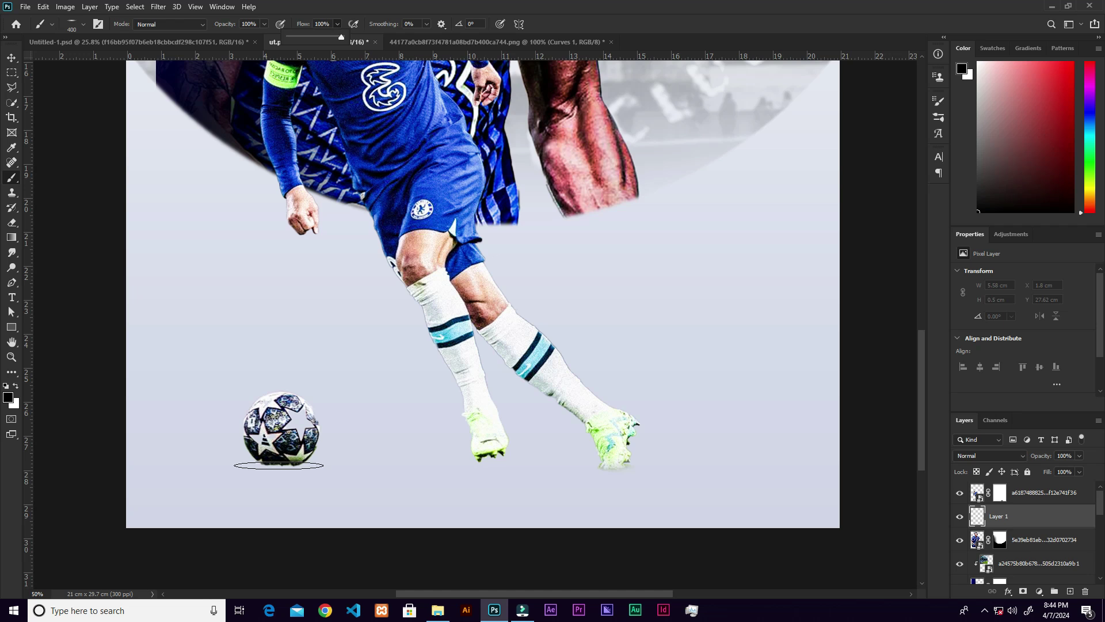
left_click(281, 464)
Reduce the brush to 250 px and its flow to 48%, and paint softer shadows under both boots
key("bracketleft")
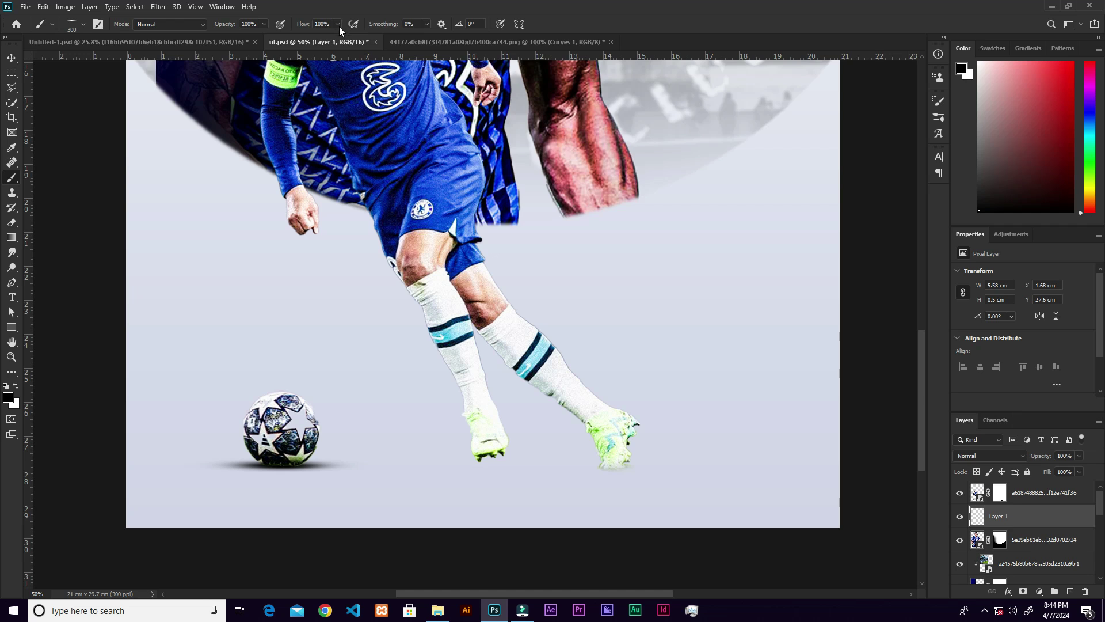
left_click_drag(307, 40, 310, 40)
mouse_move(615, 468)
left_mouse_down()
mouse_move(599, 468)
mouse_move(630, 468)
left_mouse_up()
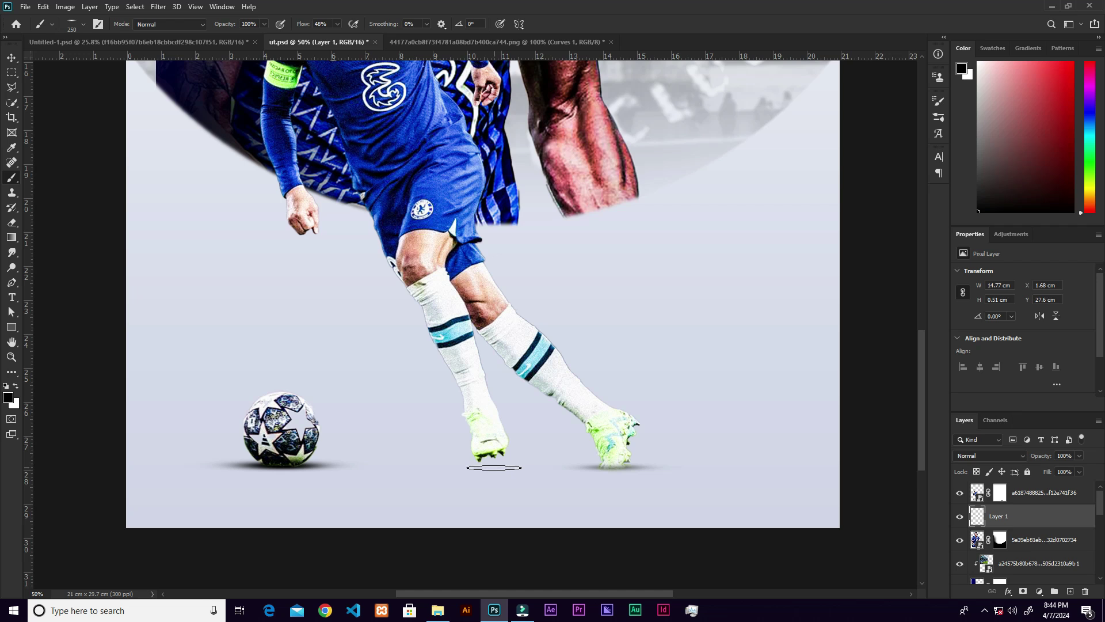
left_click_drag(493, 468, 498, 471)
Add a new layer below the contact shadows and paint one wide, faint shadow beneath the player's feet with a 1100 px brush
left_click(1036, 544)
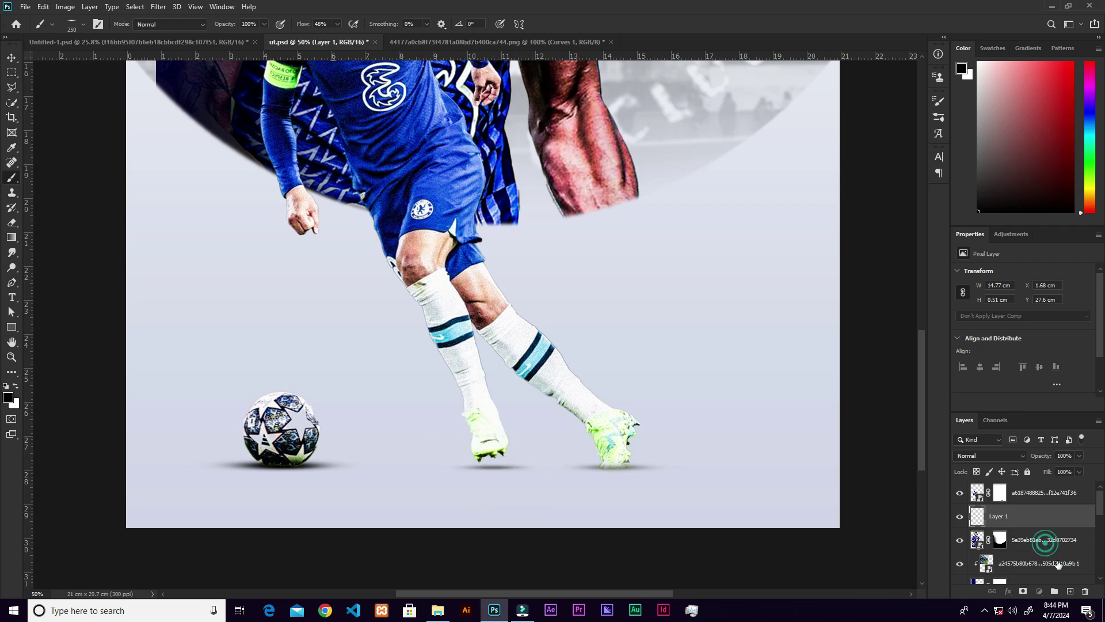
left_click(1070, 591)
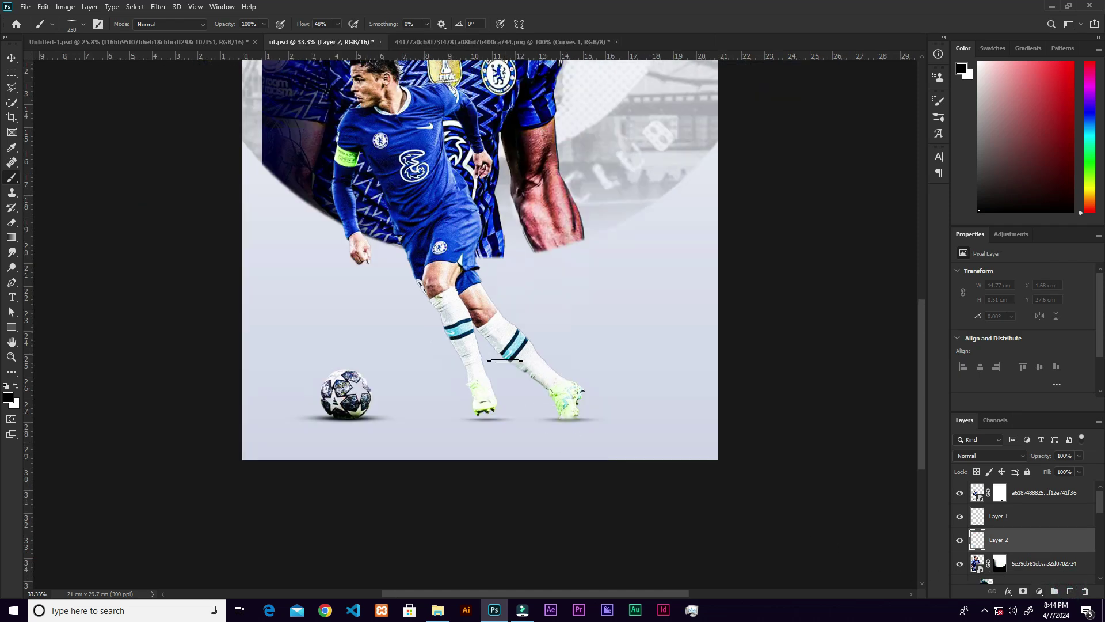
key("bracketright")
key("bracketright")
key("bracketright")
key("bracketright")
key("bracketright")
key("bracketright")
key("bracketright")
key("bracketright")
key("bracketright")
left_click(338, 24)
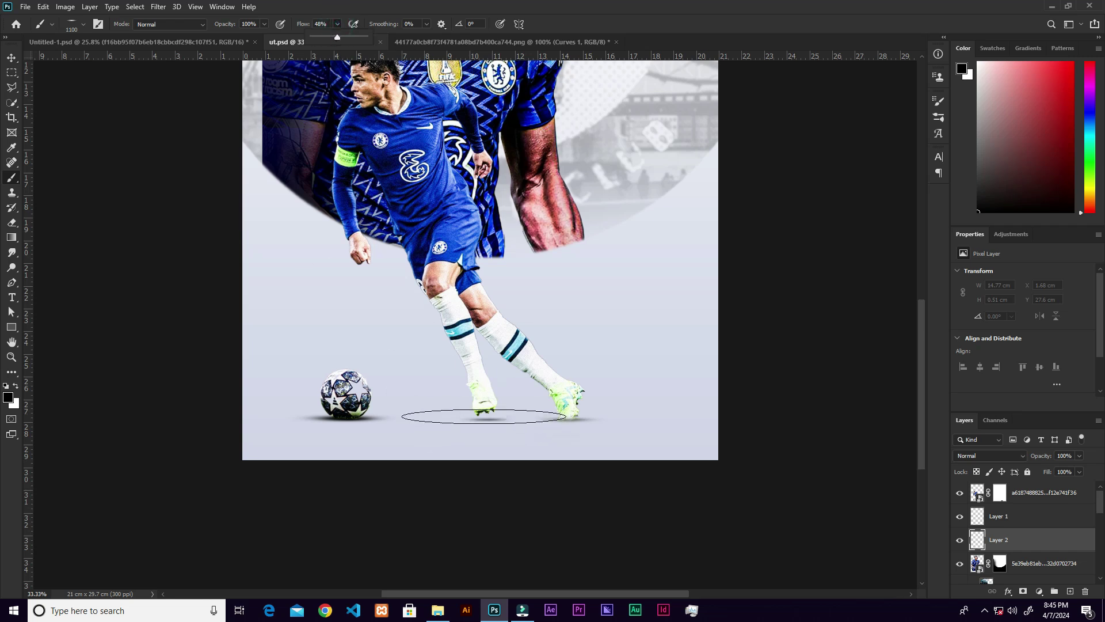
left_click(478, 416)
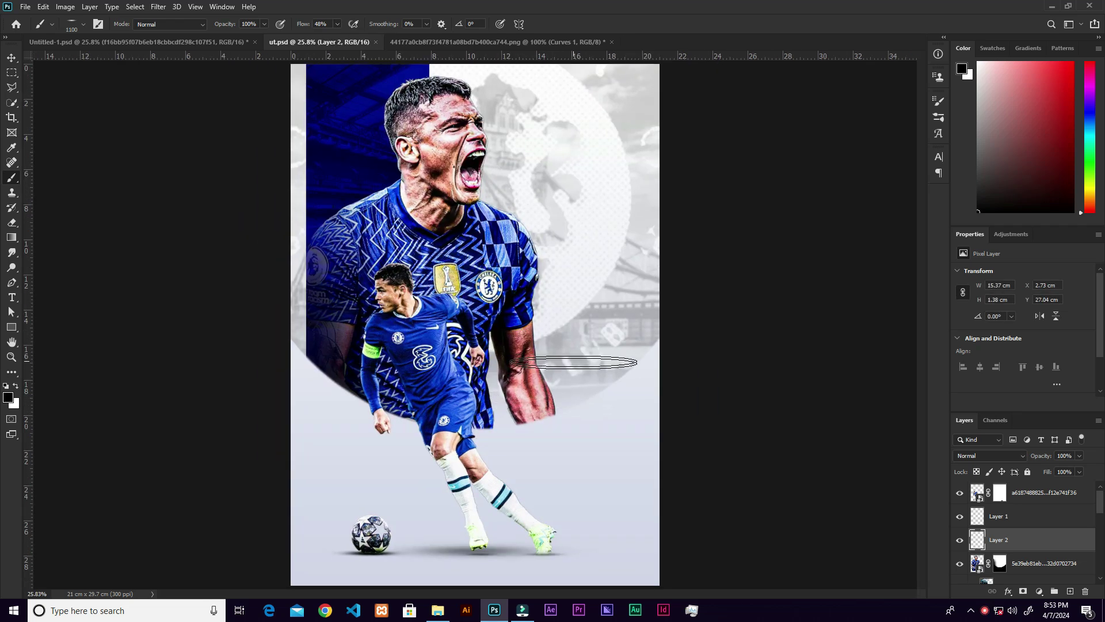
Start a Path Blur from the Blur Gallery on the running player's layer
left_click(976, 494)
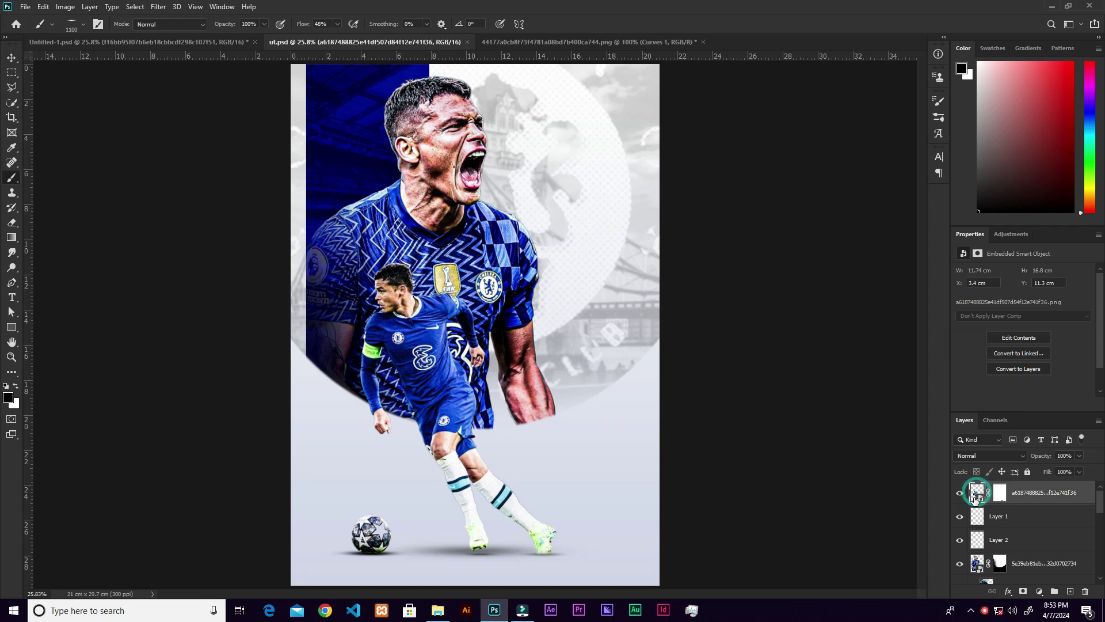
left_click(960, 493)
left_click(960, 493)
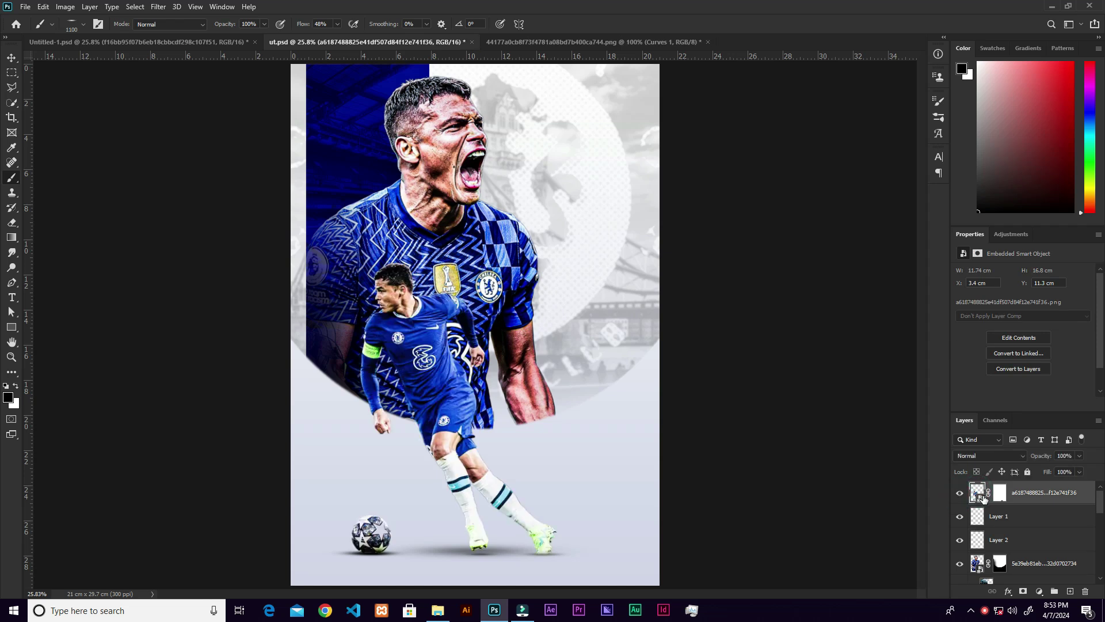
left_click(163, 6)
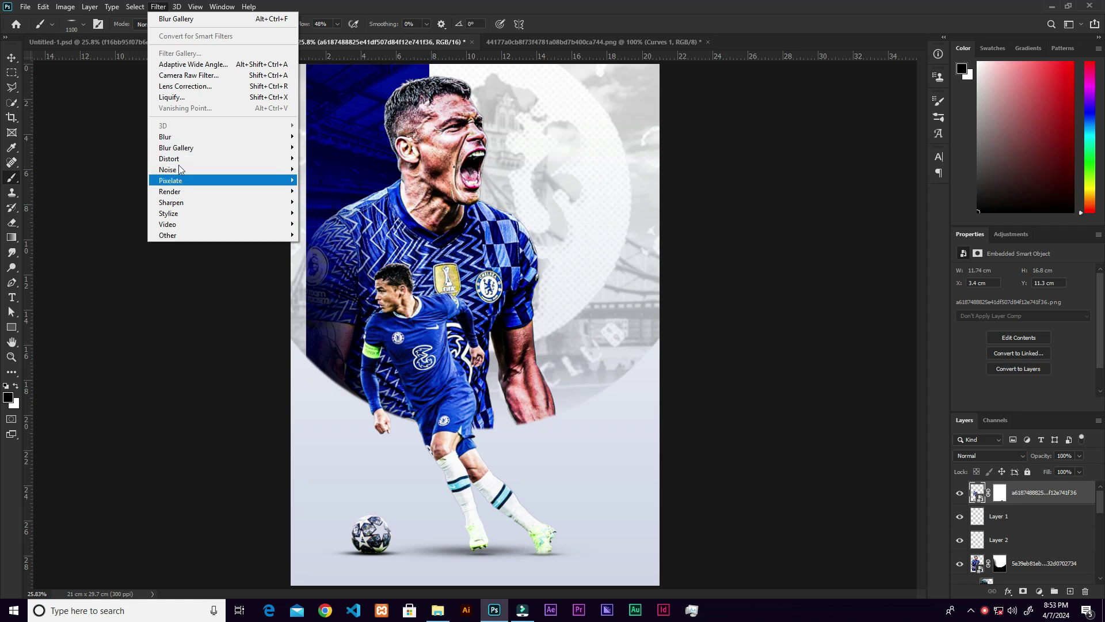
mouse_move(181, 149)
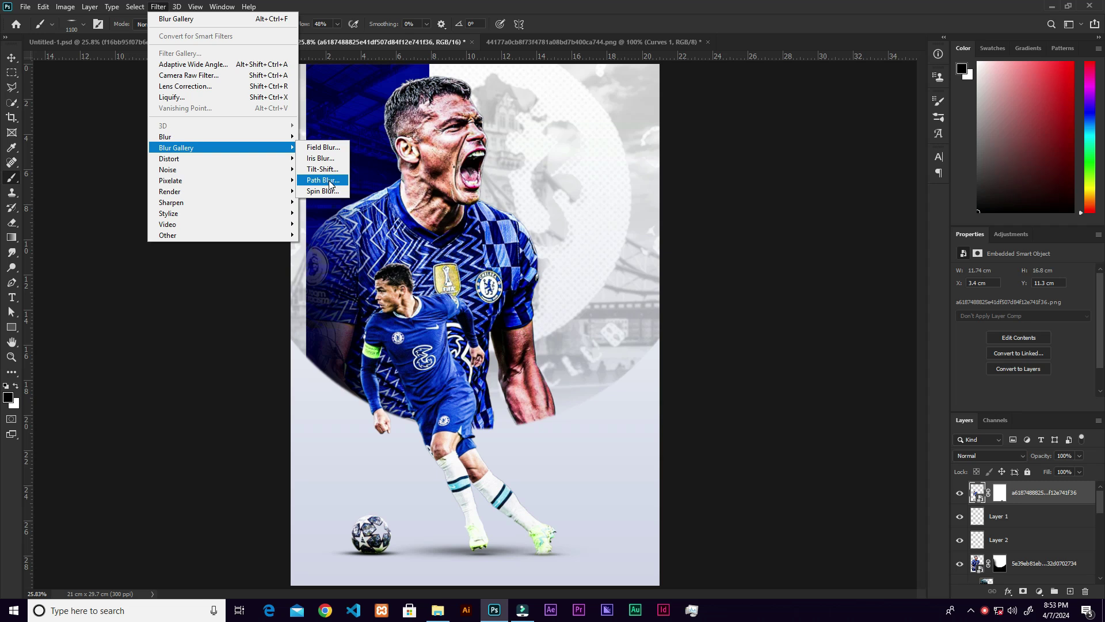
left_click(322, 180)
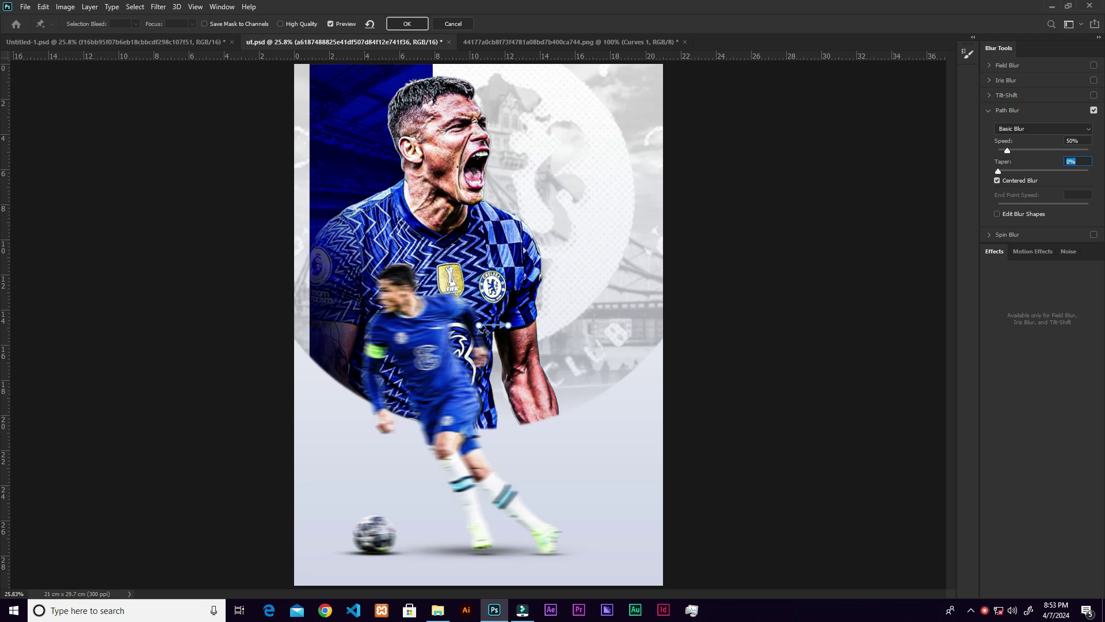
Replace the default blur path with a nearly horizontal one running from the ball to just before the front boot
left_click(509, 326)
key("Delete")
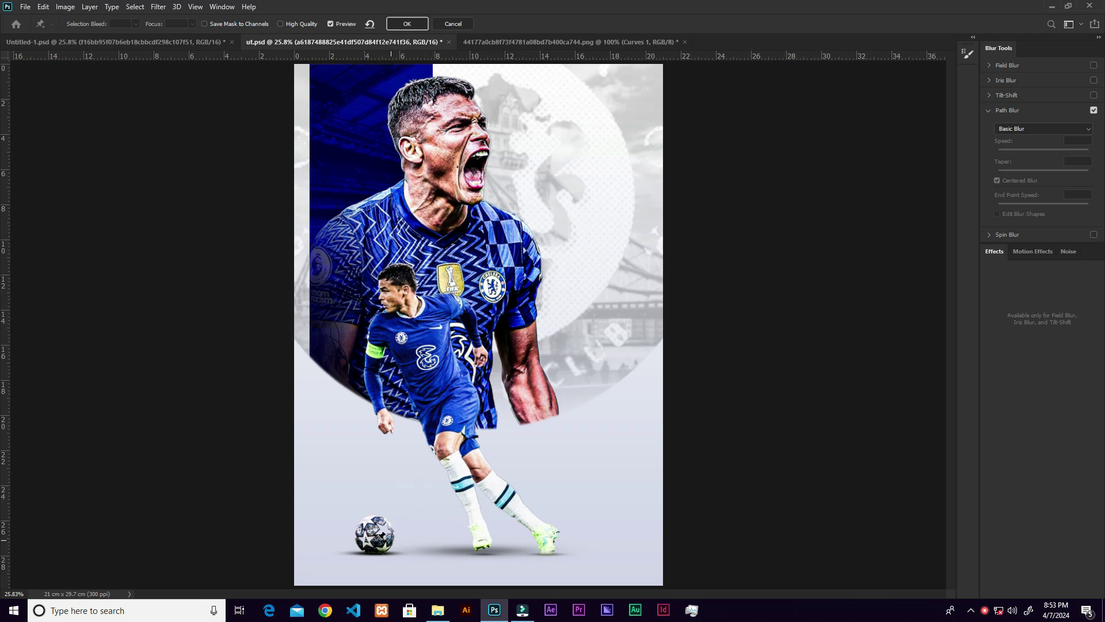
mouse_move(380, 537)
left_mouse_down()
mouse_move(446, 531)
mouse_move(463, 545)
left_mouse_up()
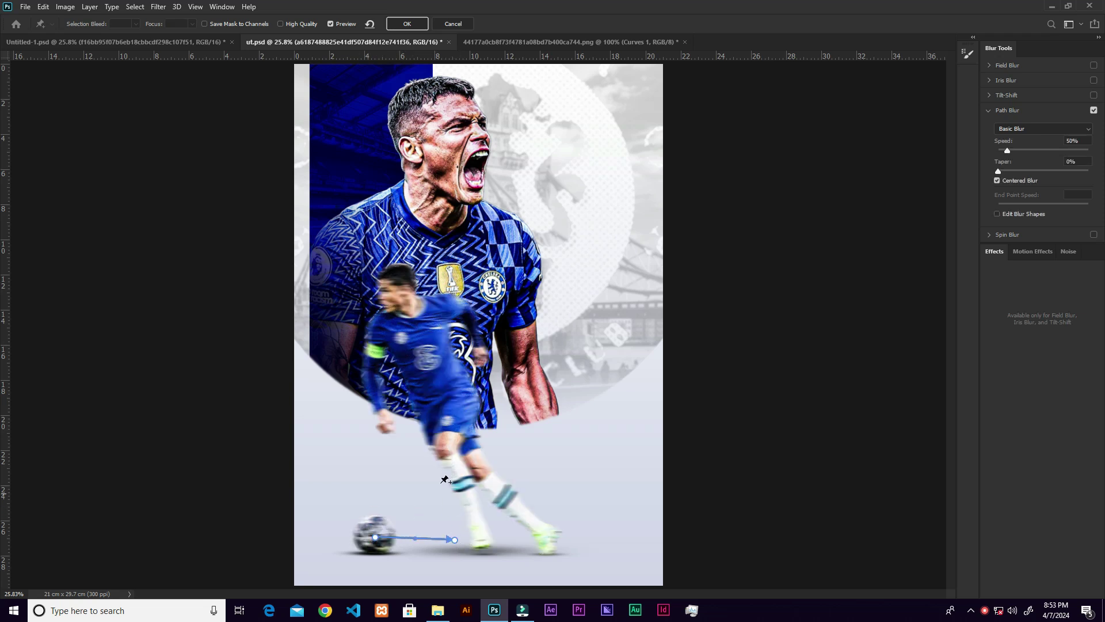
Turn off Centered Blur, set the path blur speed to 102% and raise the taper to about 20%
left_click(997, 180)
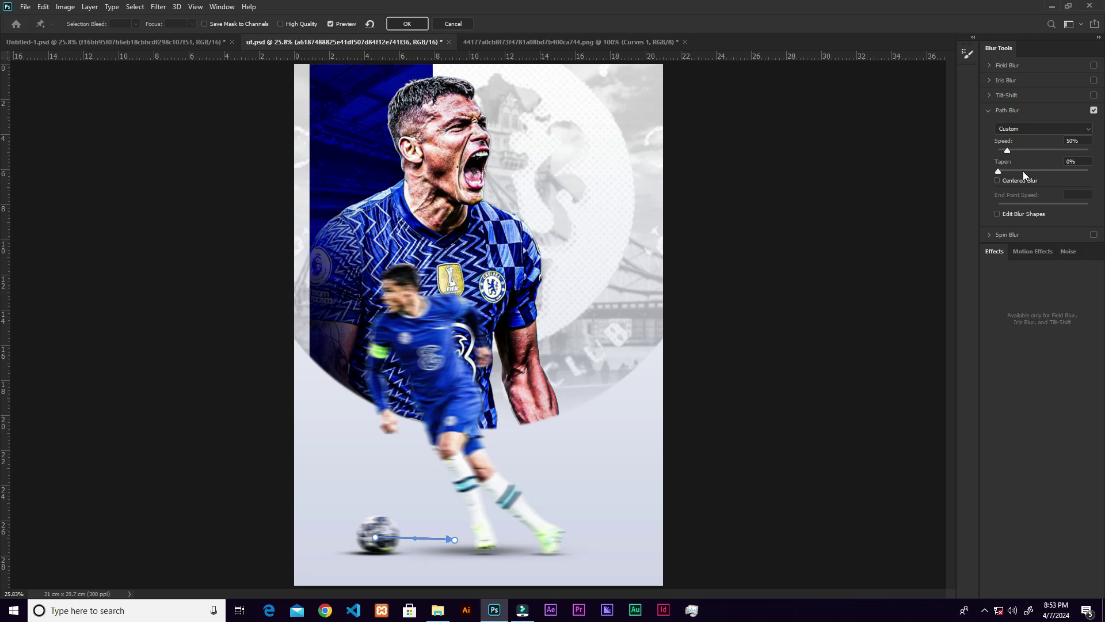
left_click_drag(1010, 151, 1017, 154)
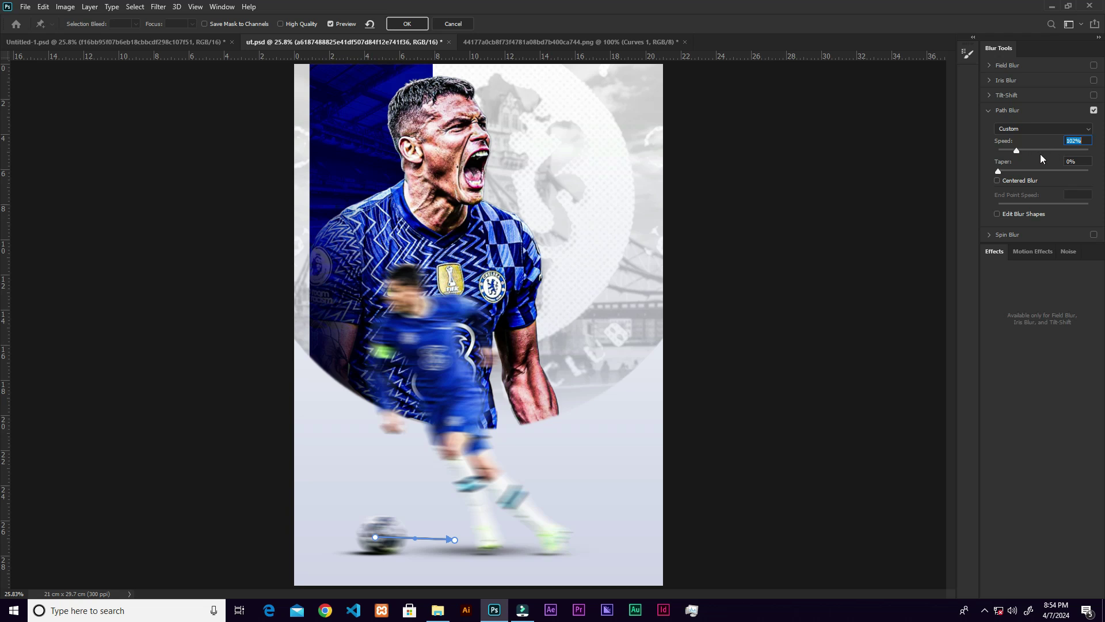
left_click_drag(1000, 170, 1017, 173)
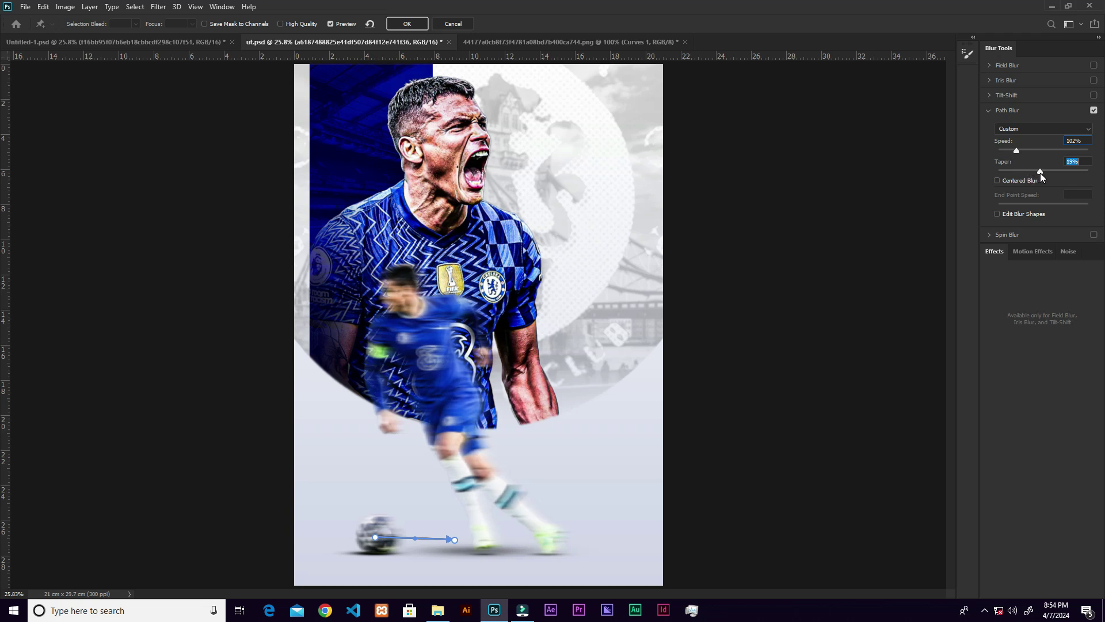
Switch the path blur to the Rear Sync Flash preset, nudge the path's middle point slightly and apply the filter
left_click(1029, 130)
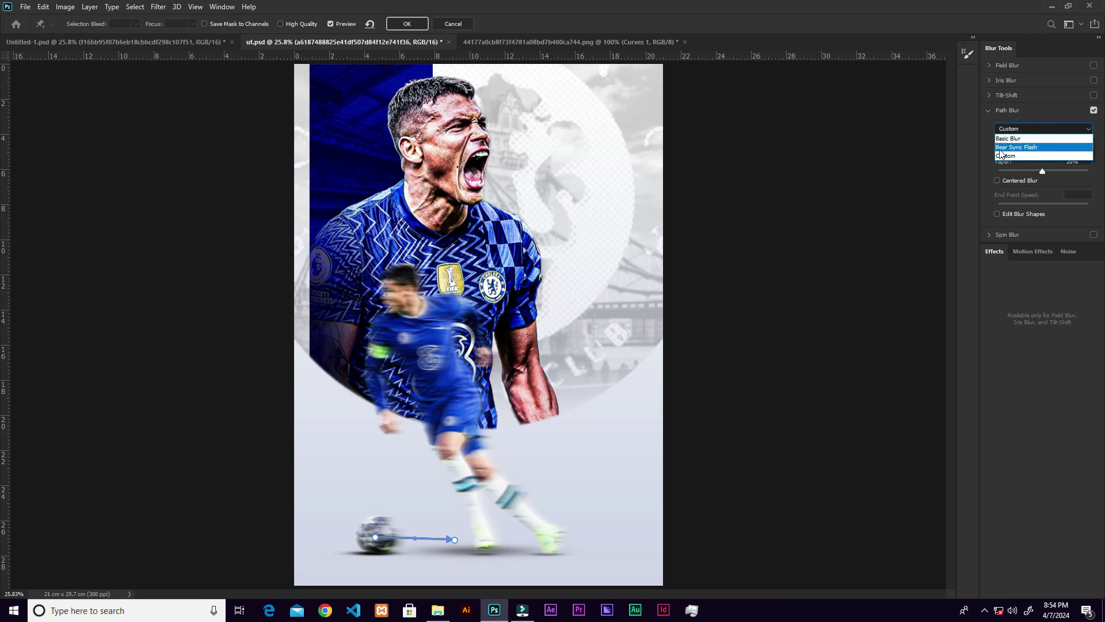
left_click(1026, 148)
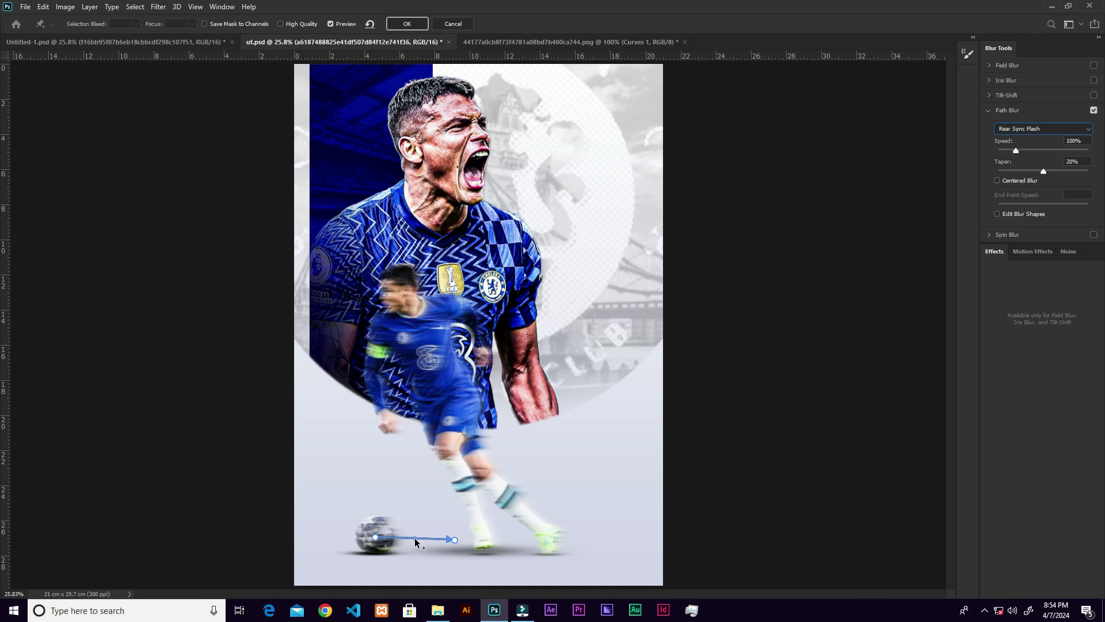
left_click_drag(415, 539, 418, 545)
left_click(407, 24)
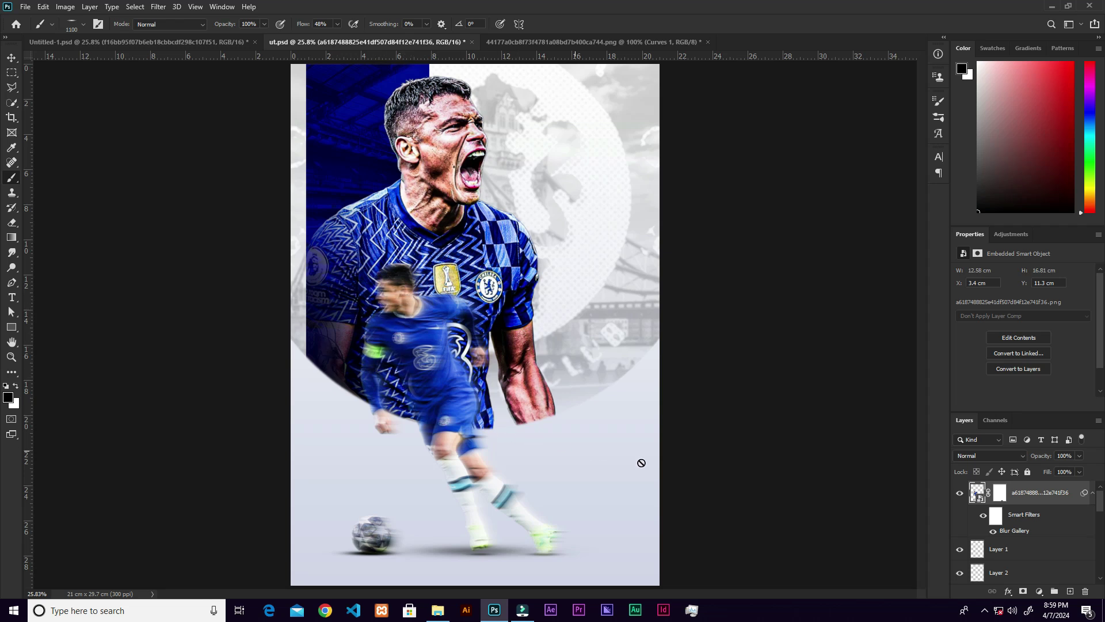
Target the player's smart filter mask and restore a soft round brush tip at 500 px
left_click(995, 517)
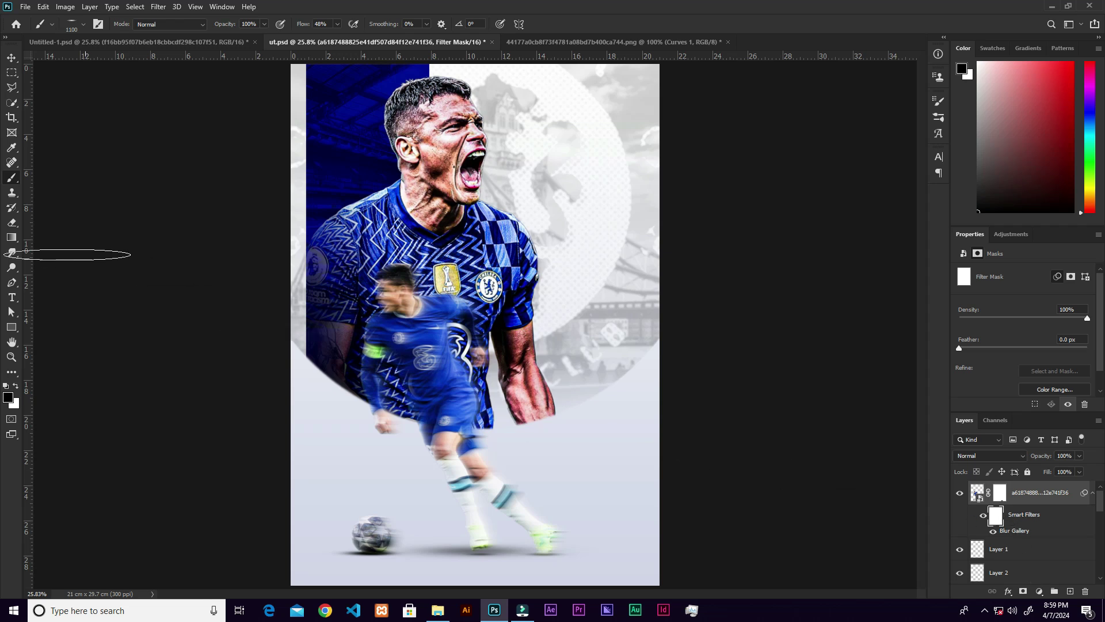
right_click(447, 299)
left_click(508, 423)
left_click(479, 301)
key("bracketleft")
key("ctrl+plus")
key("bracketleft")
key("bracketleft")
key("bracketleft")
key("bracketleft")
key("bracketleft")
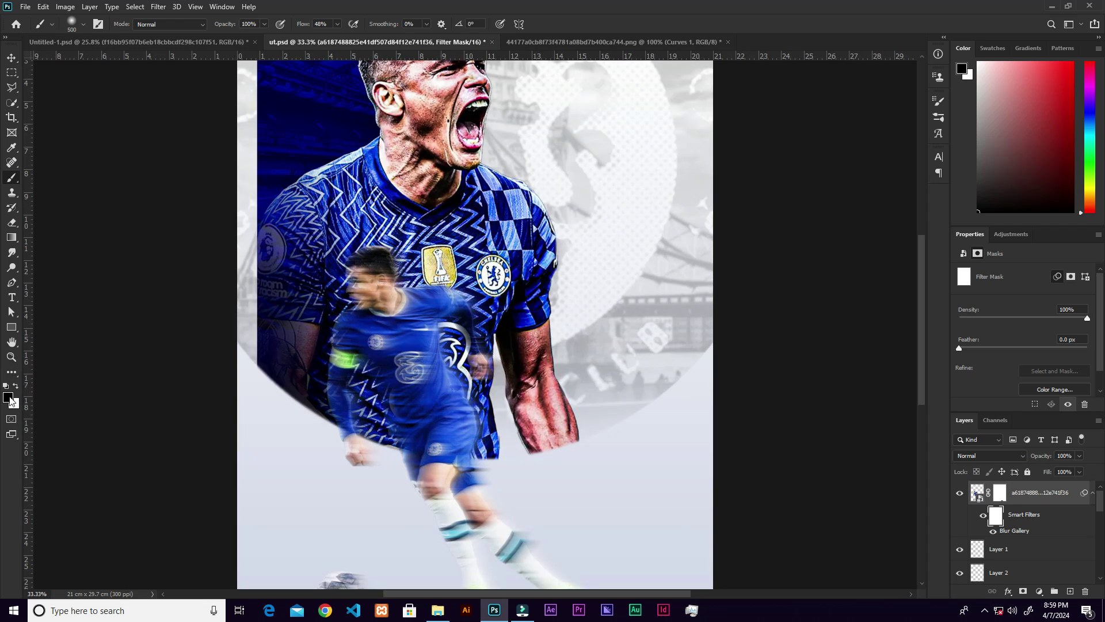
Paint black on the filter mask over the running player's face, chest and shorts to remove the blur there, reducing the brush to 200 px
mouse_move(372, 296)
left_mouse_down()
mouse_move(368, 323)
mouse_move(381, 301)
left_mouse_up()
key("ctrl+z")
key("bracketleft")
key("bracketleft")
mouse_move(371, 279)
left_mouse_down()
mouse_move(365, 309)
mouse_move(393, 328)
mouse_move(334, 313)
mouse_move(345, 307)
mouse_move(310, 364)
mouse_move(329, 456)
mouse_move(305, 361)
mouse_move(420, 399)
mouse_move(422, 363)
mouse_move(375, 366)
mouse_move(395, 414)
mouse_move(436, 435)
mouse_move(428, 462)
mouse_move(423, 378)
mouse_move(447, 426)
left_mouse_up()
key("bracketleft")
key("bracketleft")
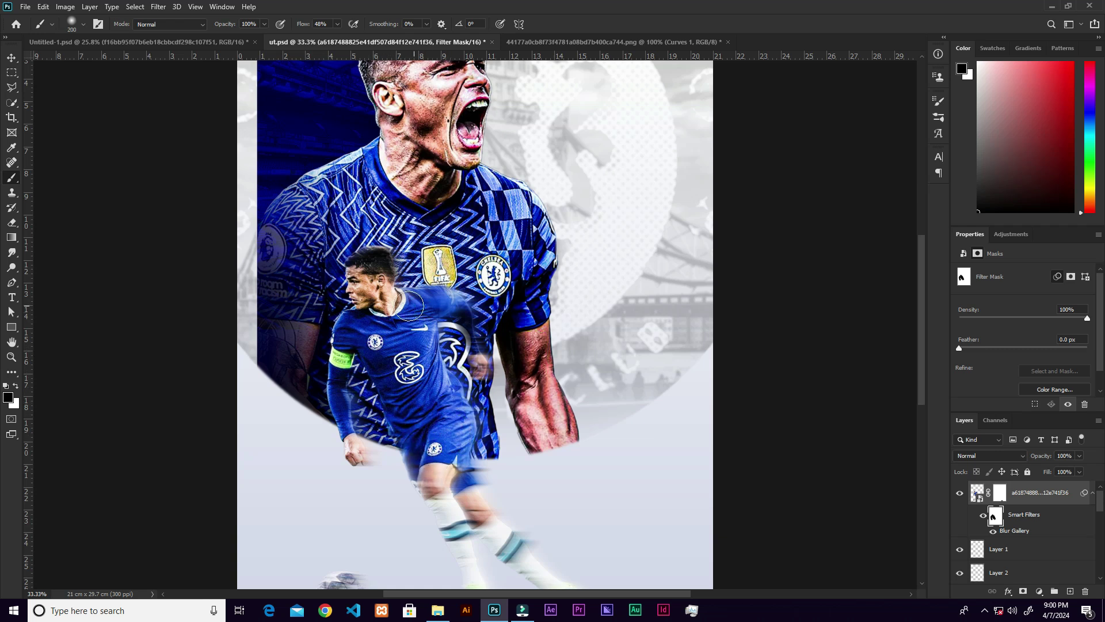
mouse_move(350, 264)
left_mouse_down()
mouse_move(351, 320)
mouse_move(452, 393)
mouse_move(417, 368)
mouse_move(429, 356)
left_mouse_up()
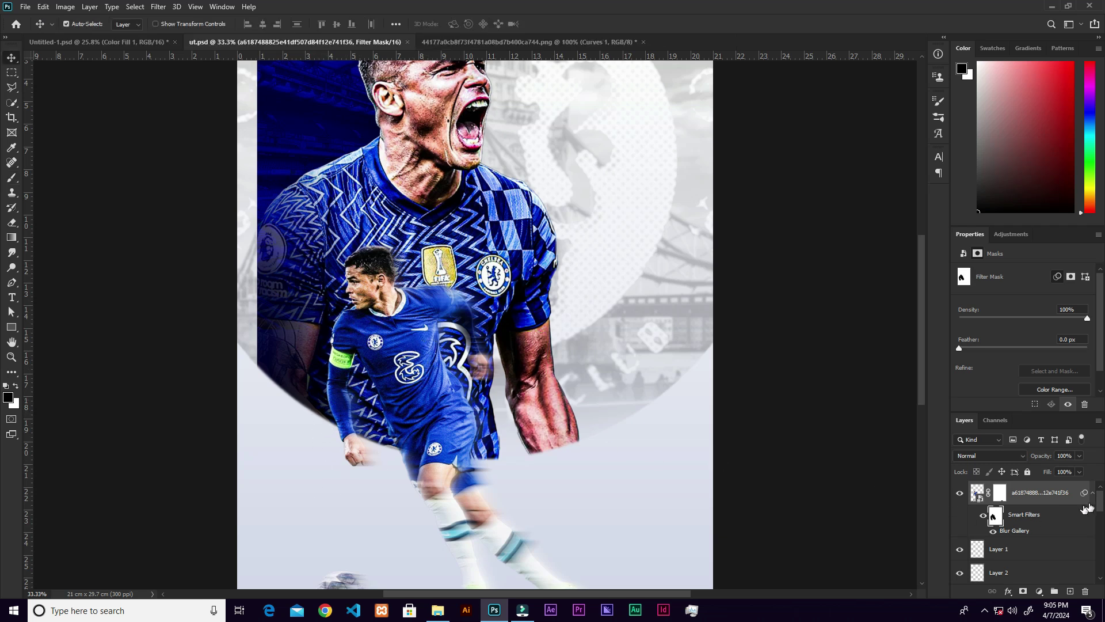
Add a solid color fill layer in 638dff above the running player and set its blend mode to Soft Light
left_click(977, 492)
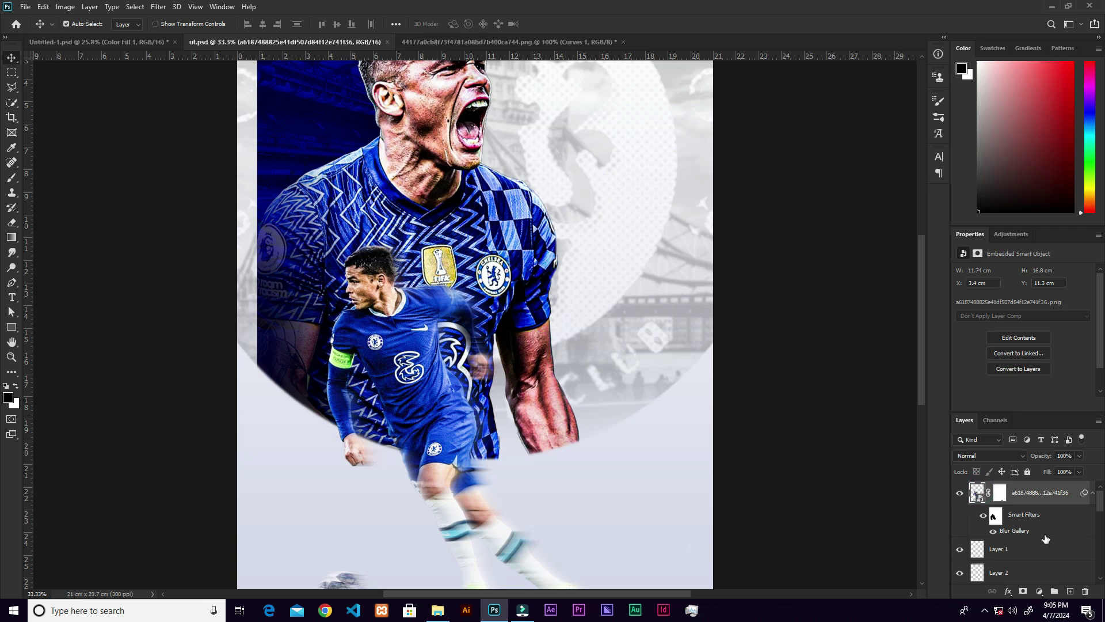
key("ctrl+0")
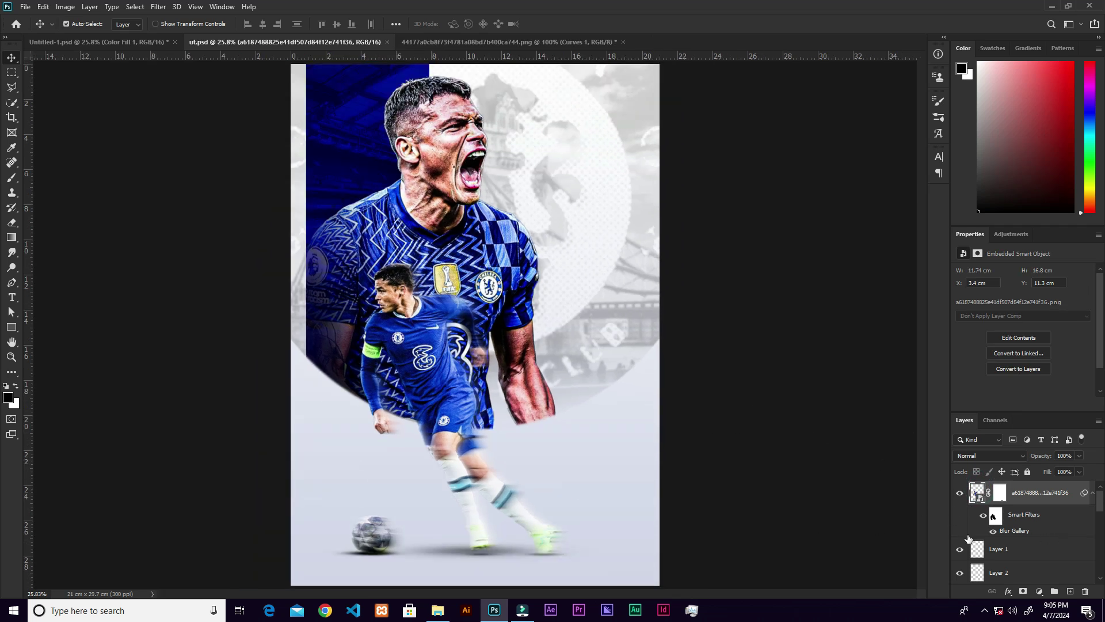
left_click(1043, 593)
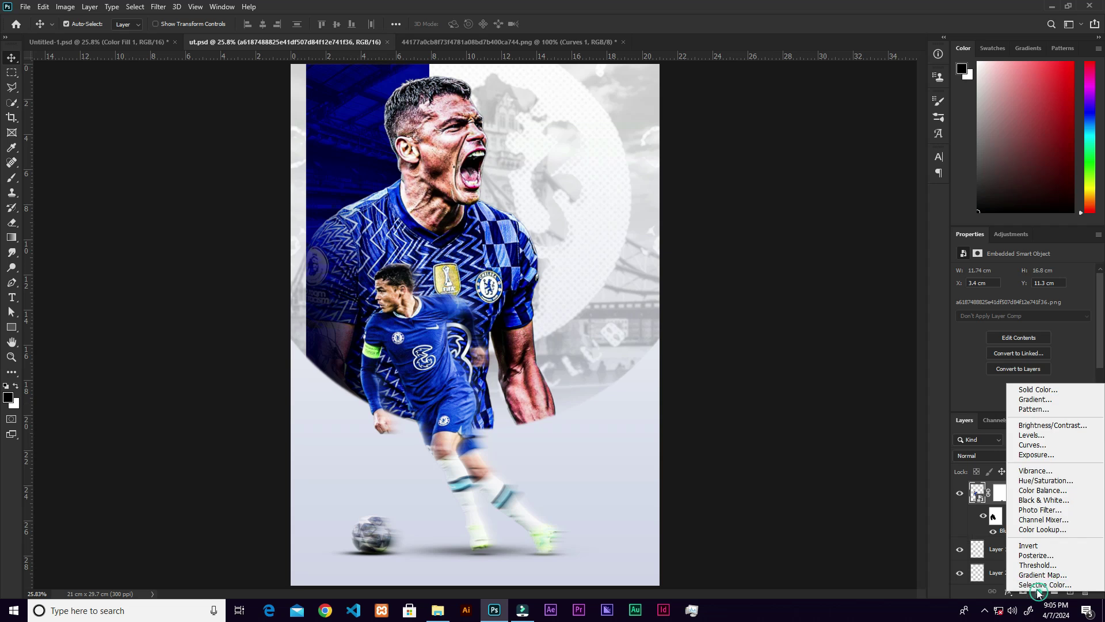
left_click(1039, 393)
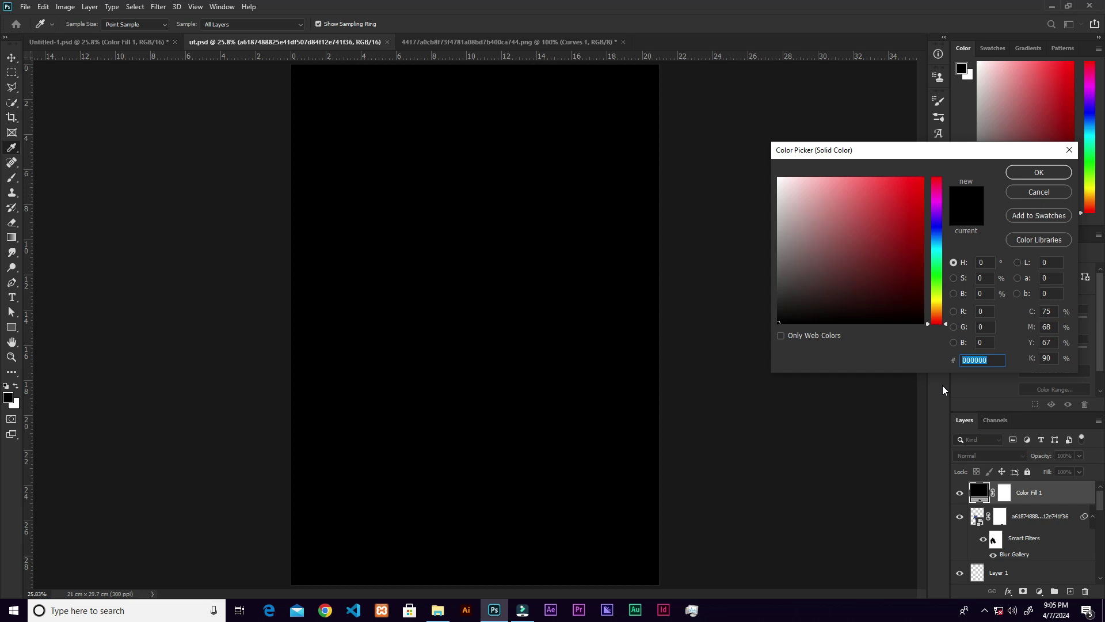
type("638dff")
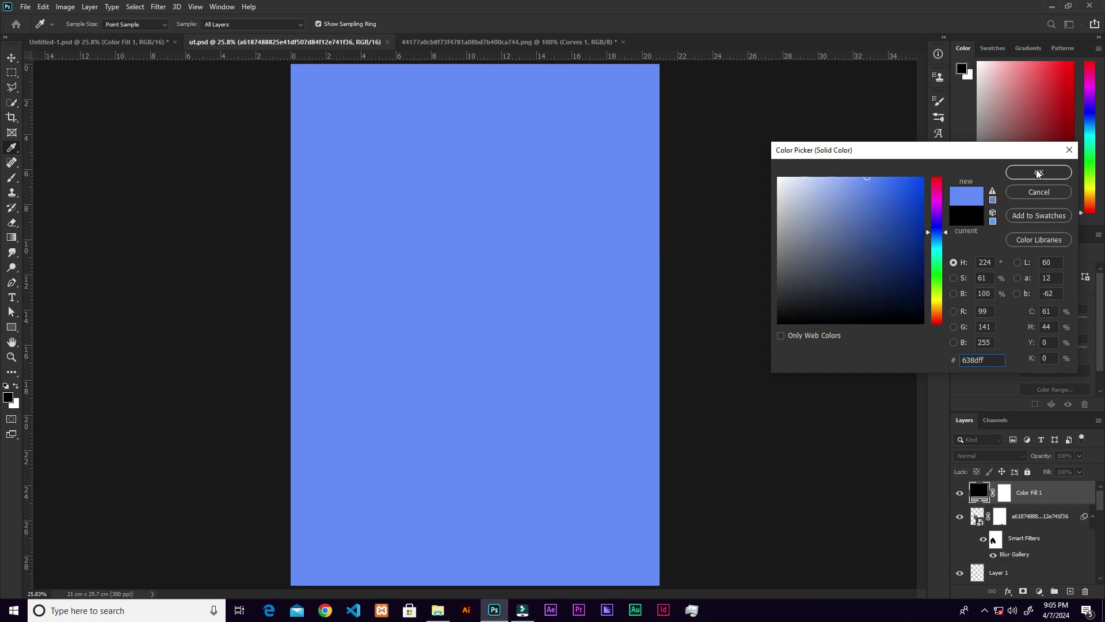
left_click(1038, 172)
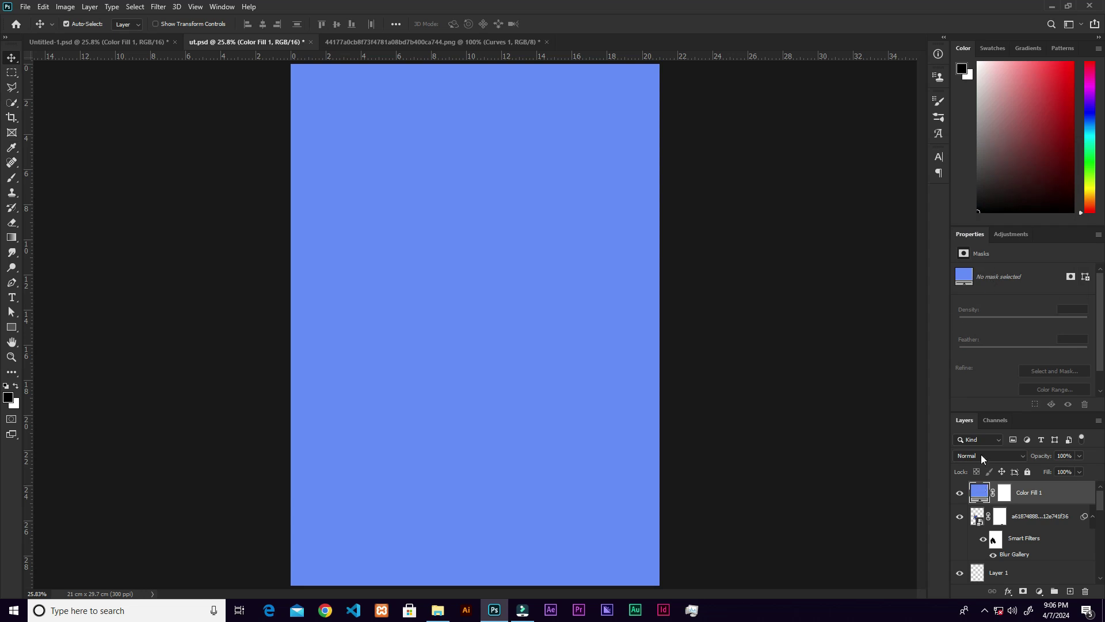
left_click(981, 457)
left_click(975, 461)
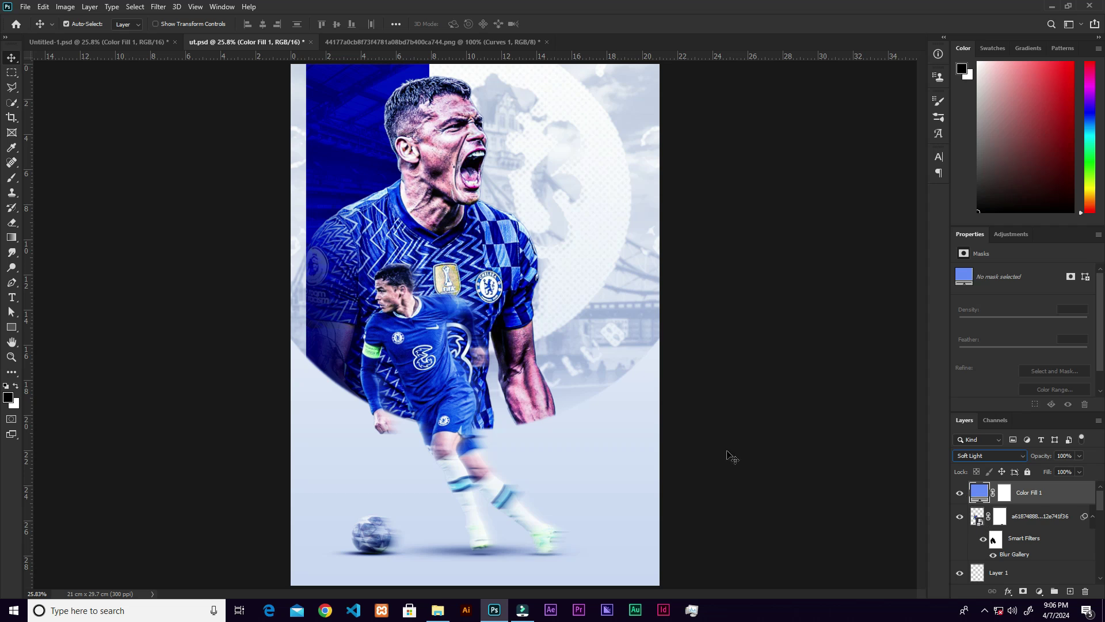
Load the running player's outline as a selection, target the Color Fill 1 mask and enlarge the brush to 800 px
key("ctrl")
left_click(979, 518, "ctrl")
left_click(1004, 494)
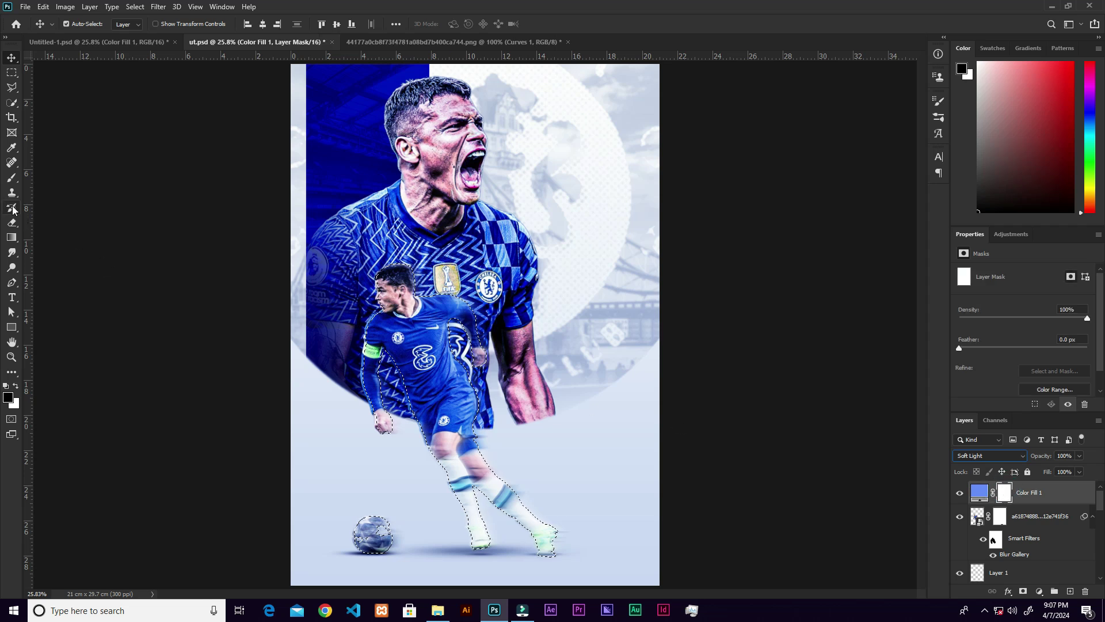
left_click(11, 179)
key("bracketright")
key("bracketright")
key("bracketright")
key("bracketright")
key("bracketright")
key("bracketright")
key("bracketright")
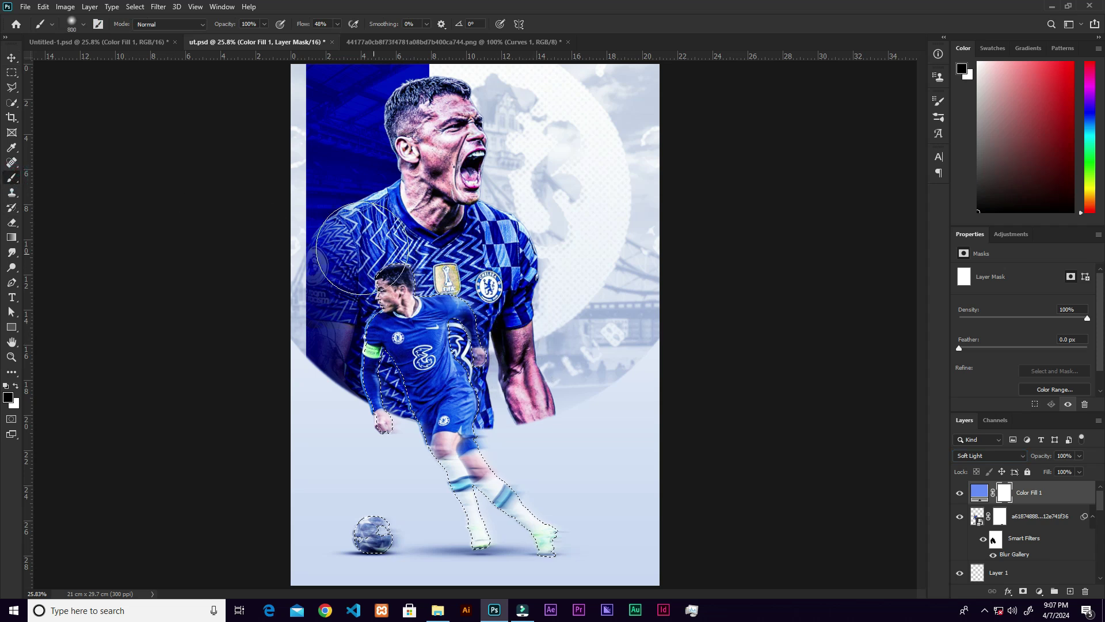
Paint black at 12% flow on the fill's mask inside the running player's selection, and deselect
left_click(336, 24)
left_click_drag(338, 37, 322, 42)
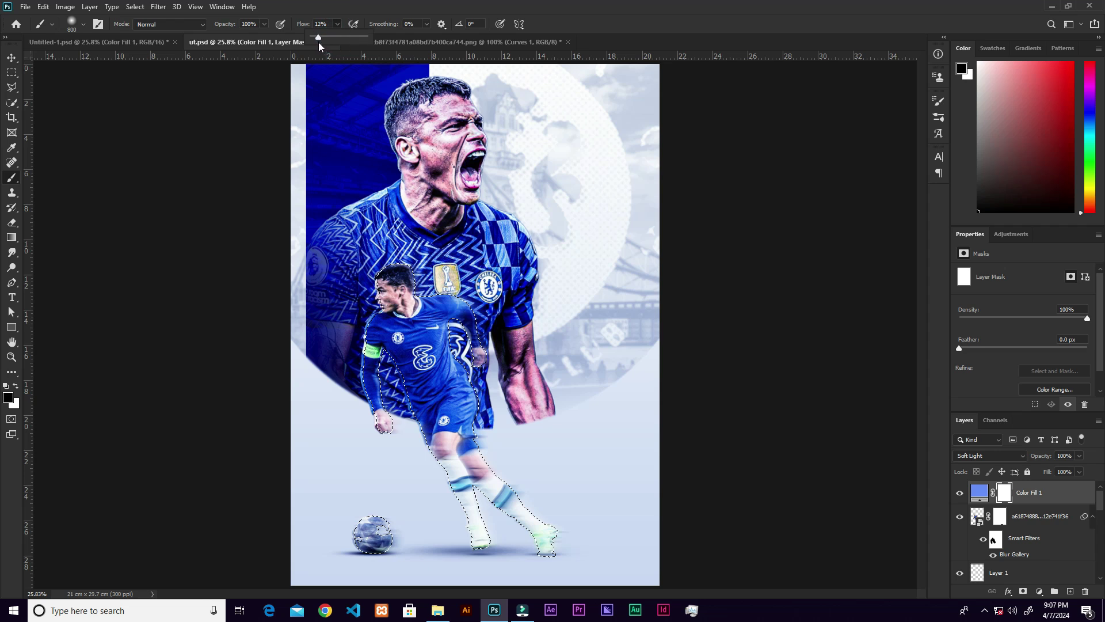
left_click(403, 286)
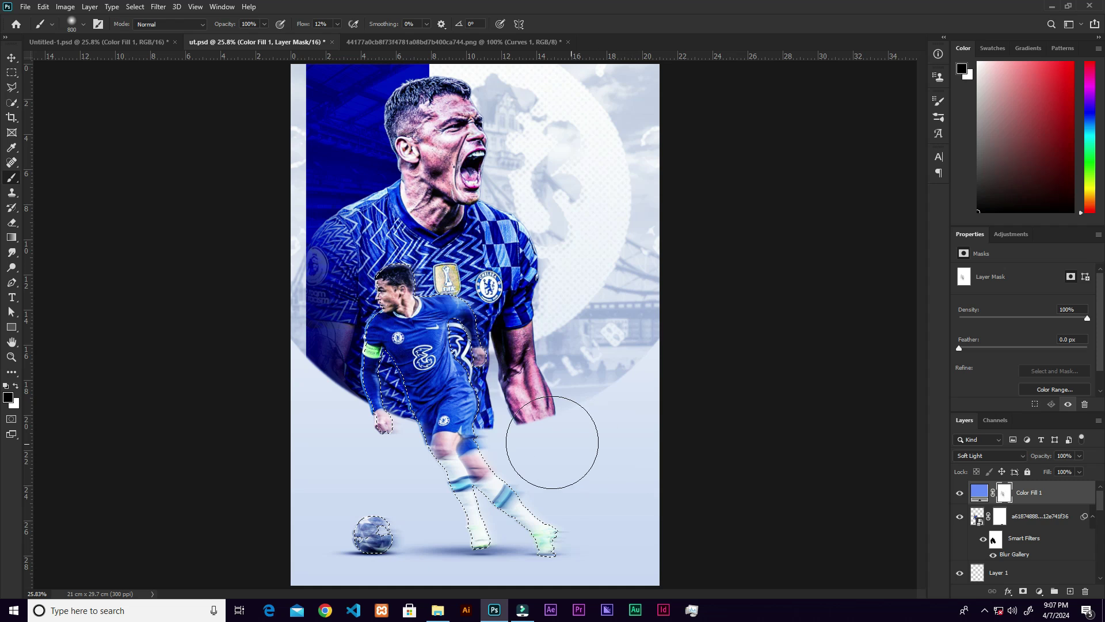
key("ctrl+d")
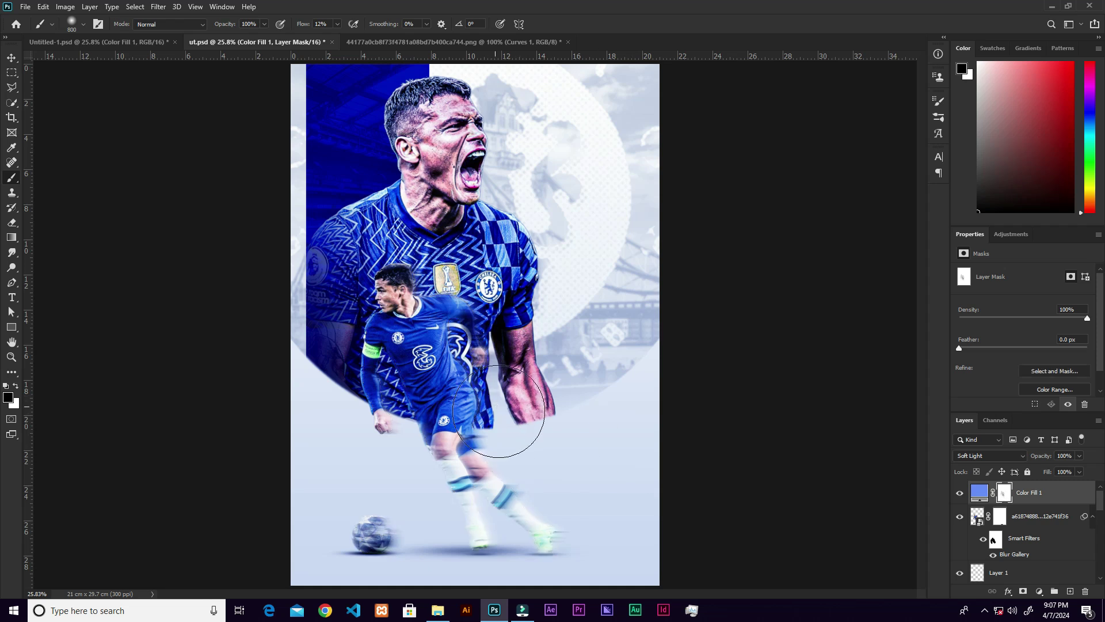
Fade the blue fill along the poster's lower part by painting black on its mask with a 1500 px brush, raising the flow to 52%
key("ctrl+minus")
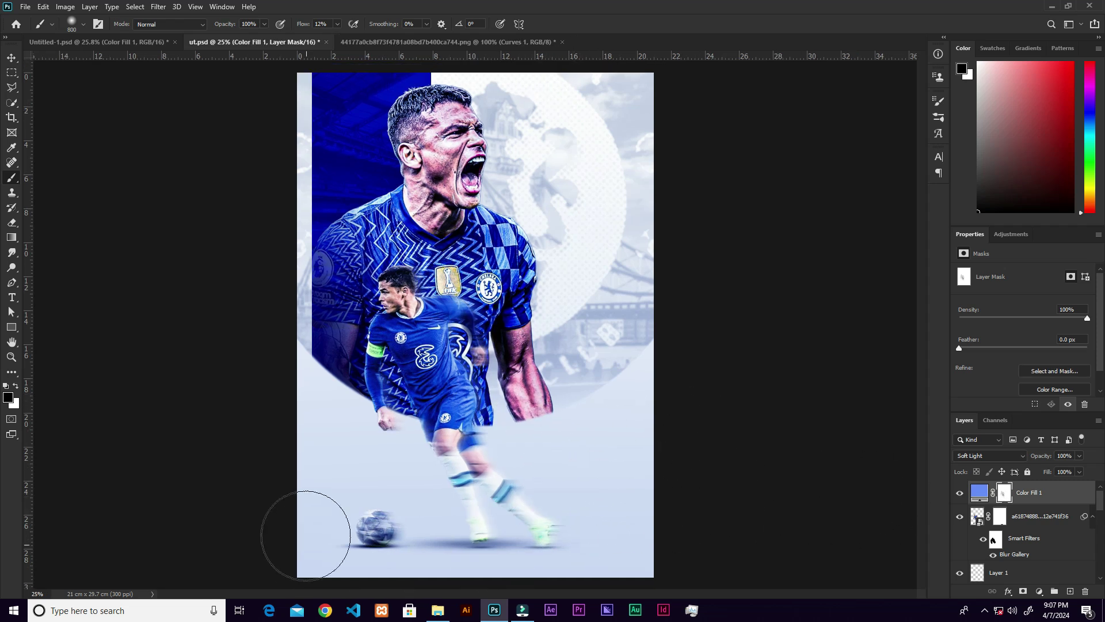
key("ctrl+minus")
key("bracketright")
key("bracketright")
key("bracketright")
key("bracketright")
key("bracketright")
key("bracketright")
key("bracketright")
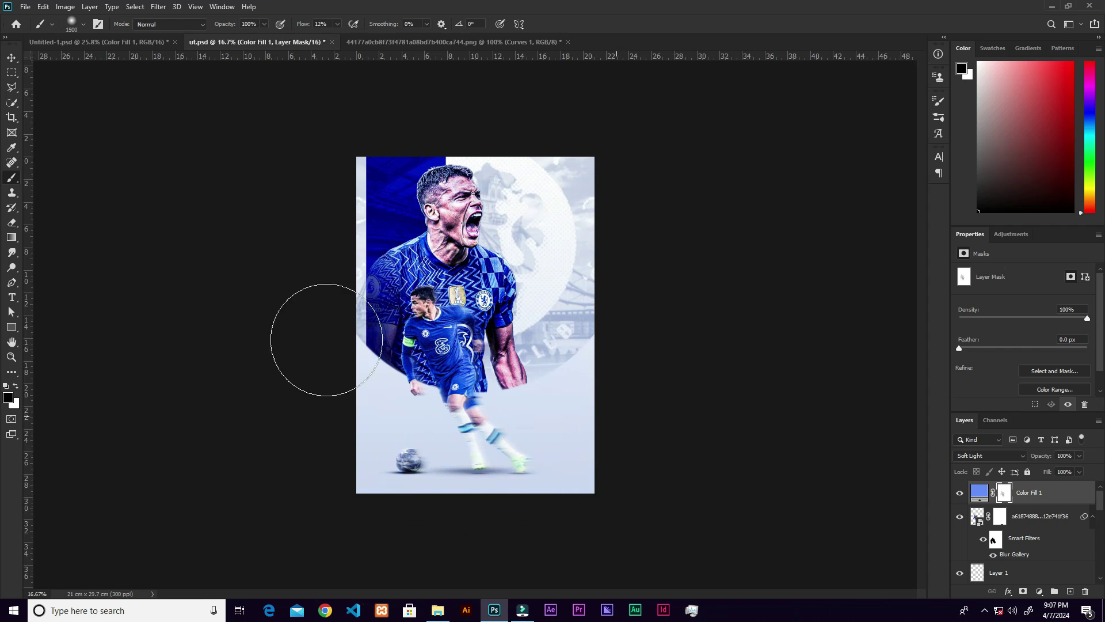
left_click(337, 24)
left_click_drag(341, 41, 364, 40)
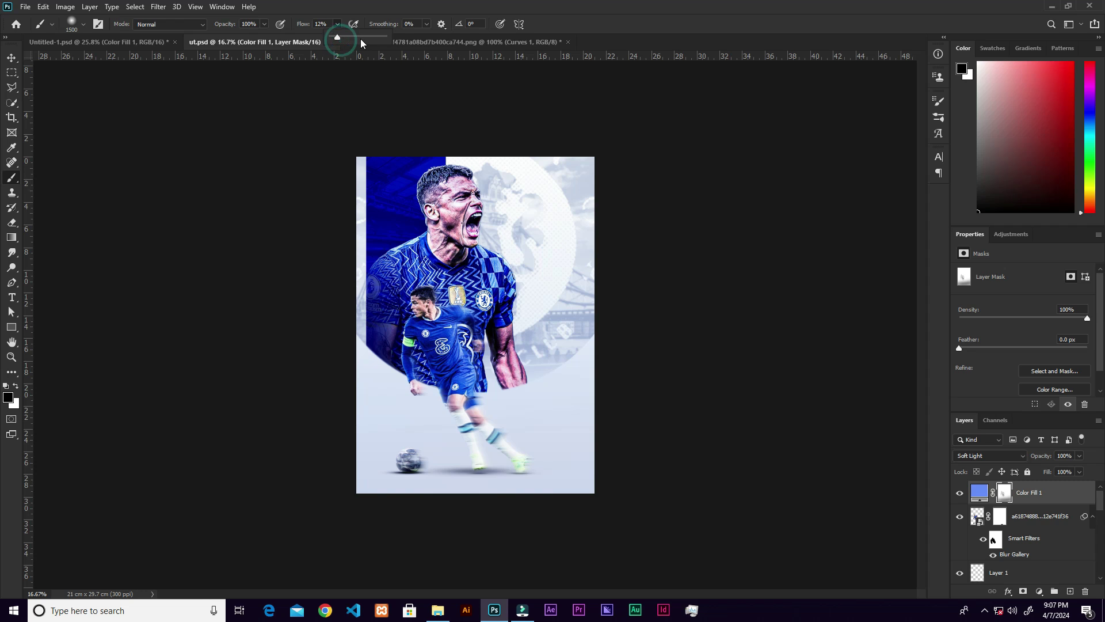
left_click(660, 447)
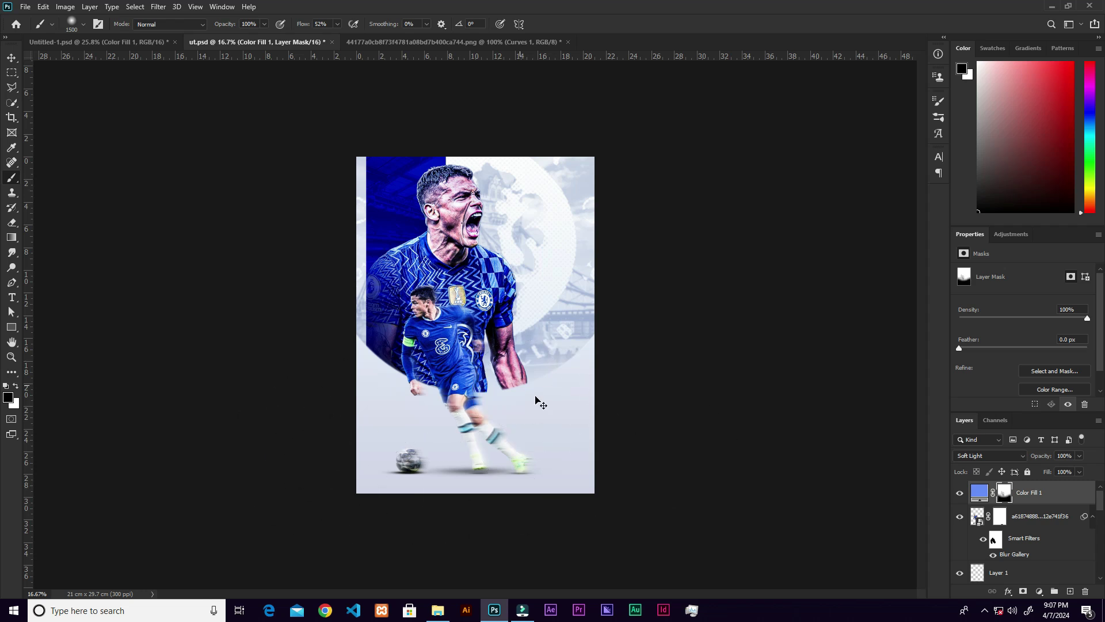
Lock the Color Fill 1 layer
key("v")
key("ctrl+plus")
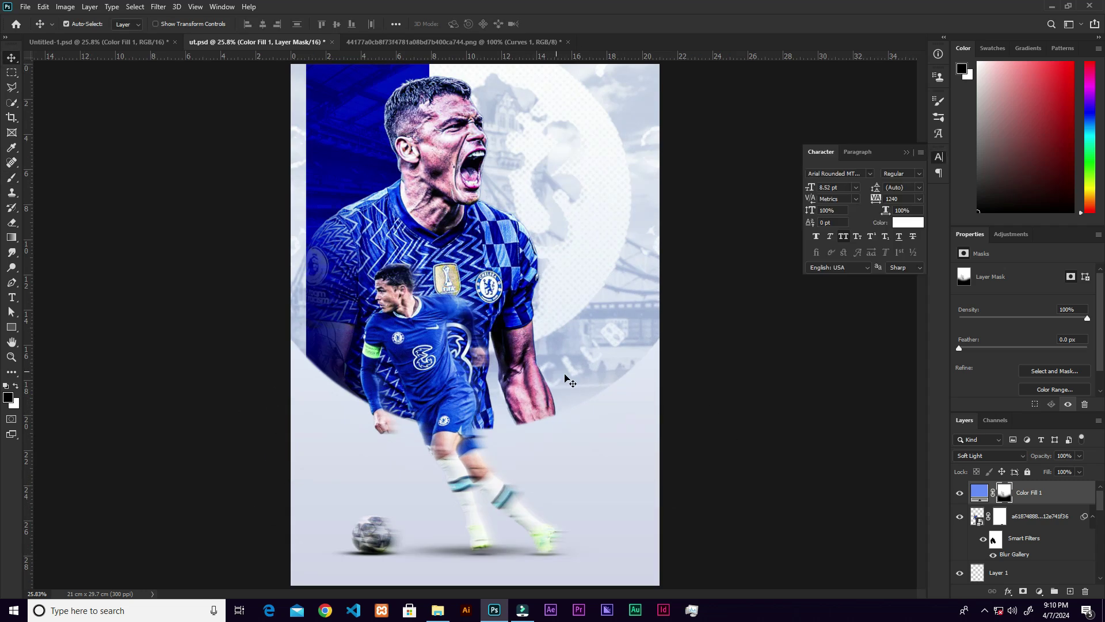
left_click(1028, 472)
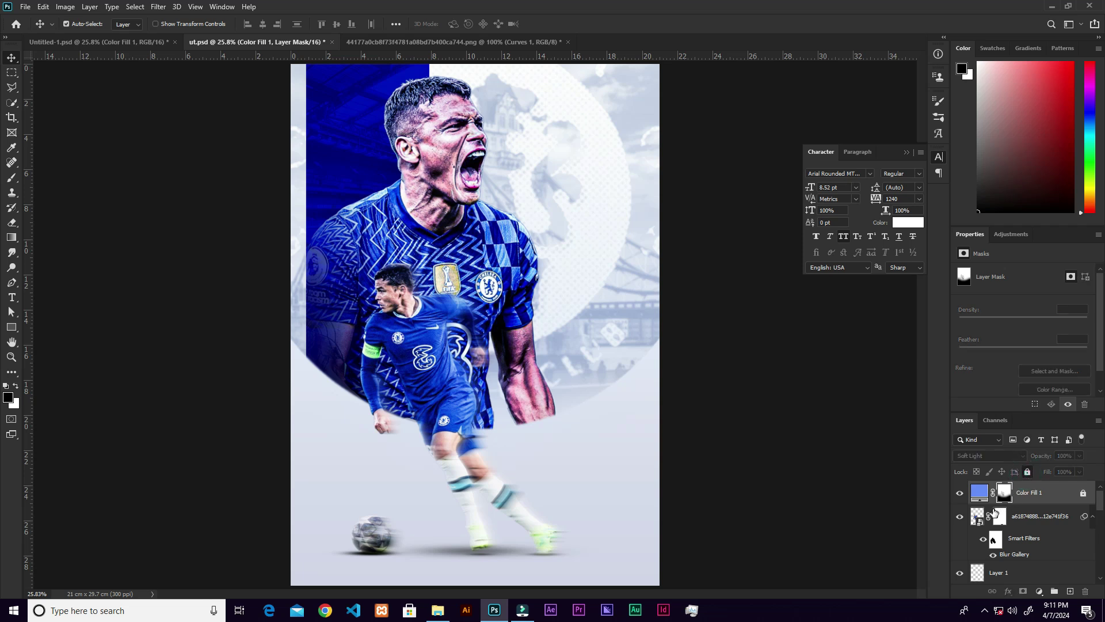
Add the text MATCHDAY in white 24 pt Arial Rounded MT Bold directly above the running player's layer
left_click(1042, 515)
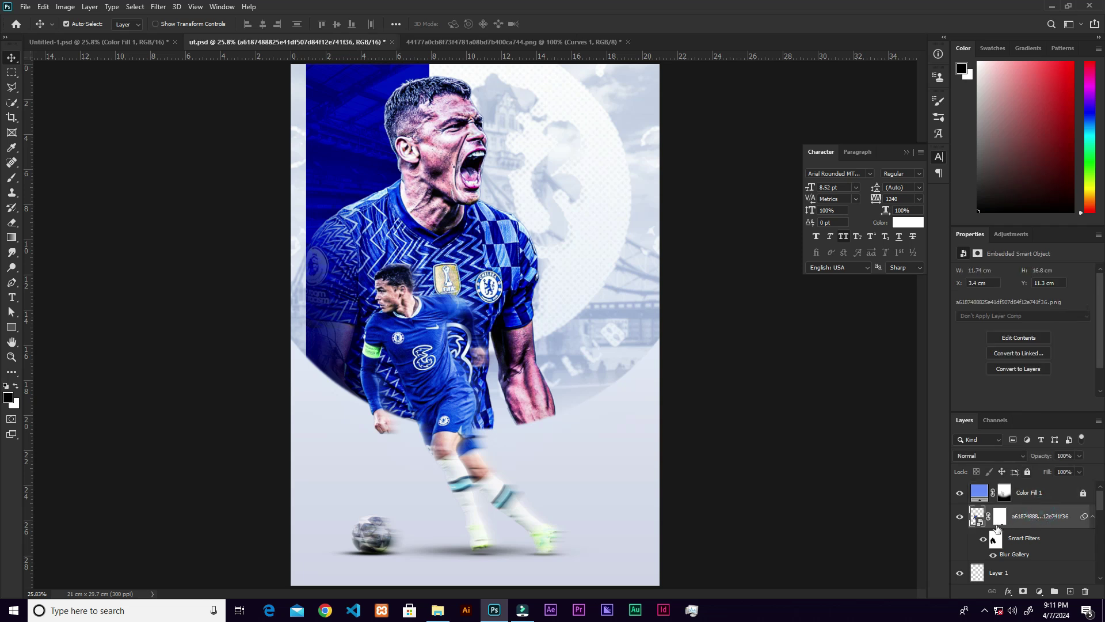
left_click(12, 297)
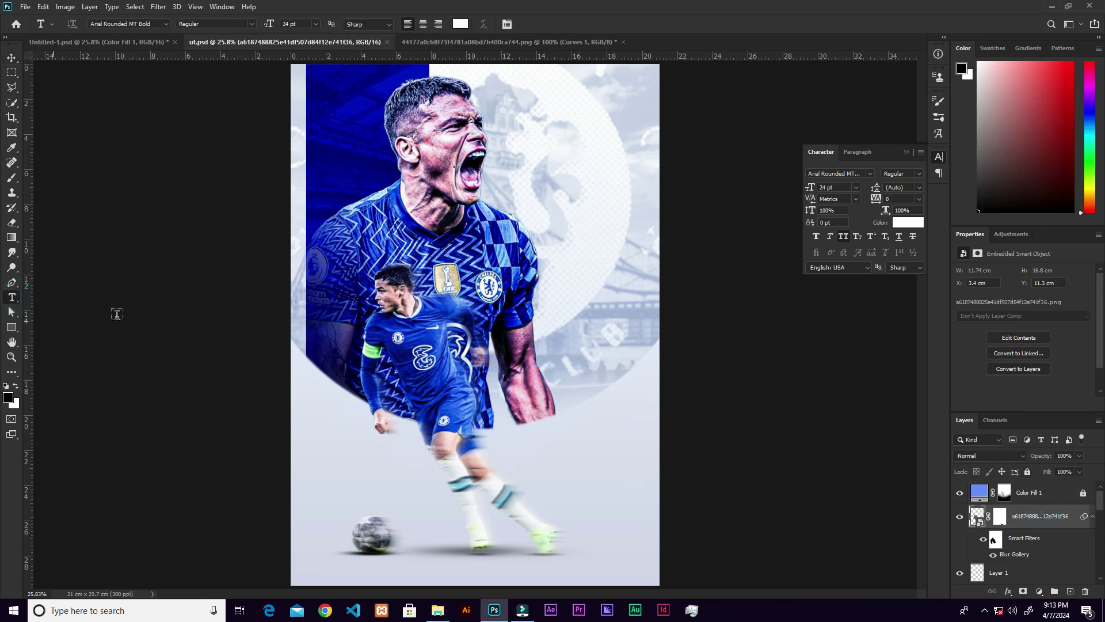
left_click(439, 353)
type("MATCHDAY")
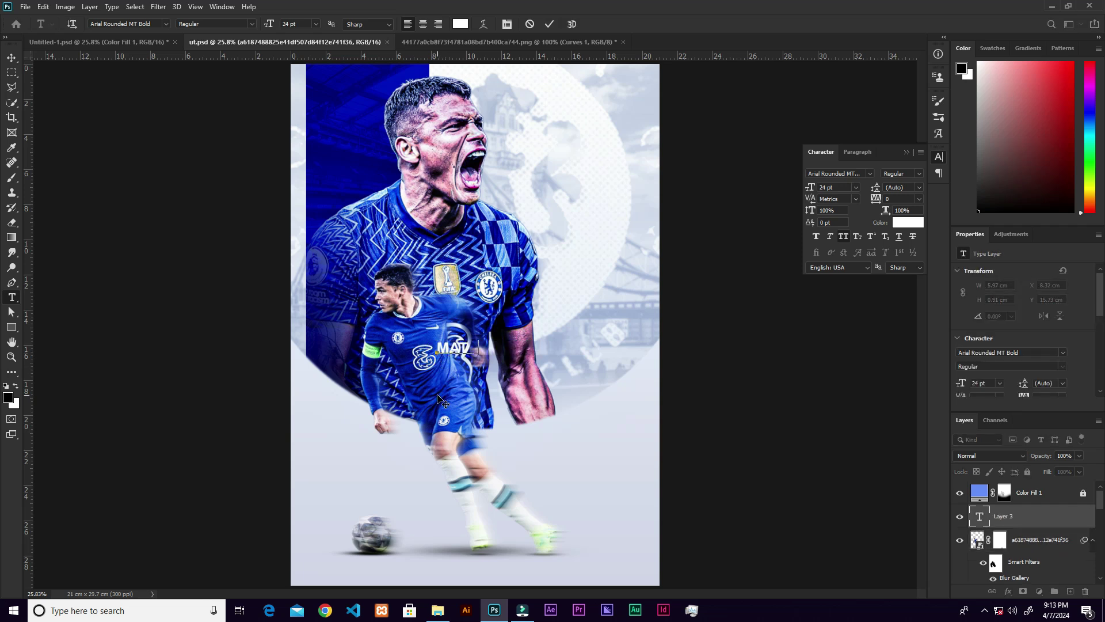
left_click(553, 26)
Enlarge the MATCHDAY text to about 96 pt, rotate it 90° and place it vertically near the poster's right edge
key("ctrl+t")
left_click_drag(519, 354, 616, 428)
left_click(569, 23)
key("ctrl+t")
left_click_drag(635, 313, 521, 486)
left_click_drag(487, 439, 612, 436)
left_click_drag(631, 491, 640, 523)
left_click(569, 24)
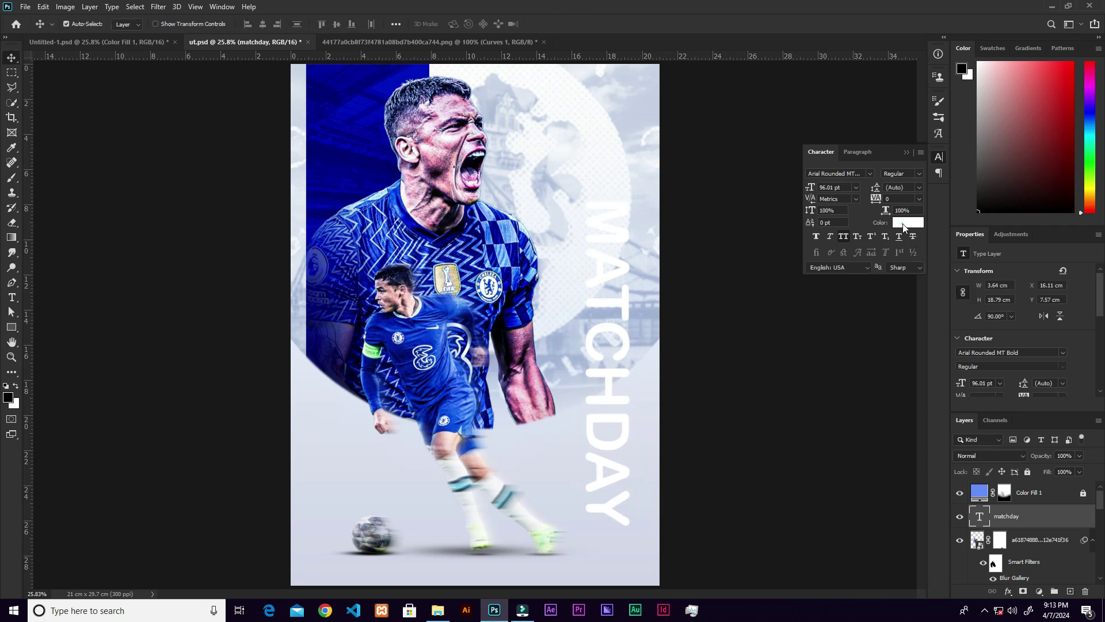
Set the MATCHDAY text color to dark navy 000467
left_click(905, 223)
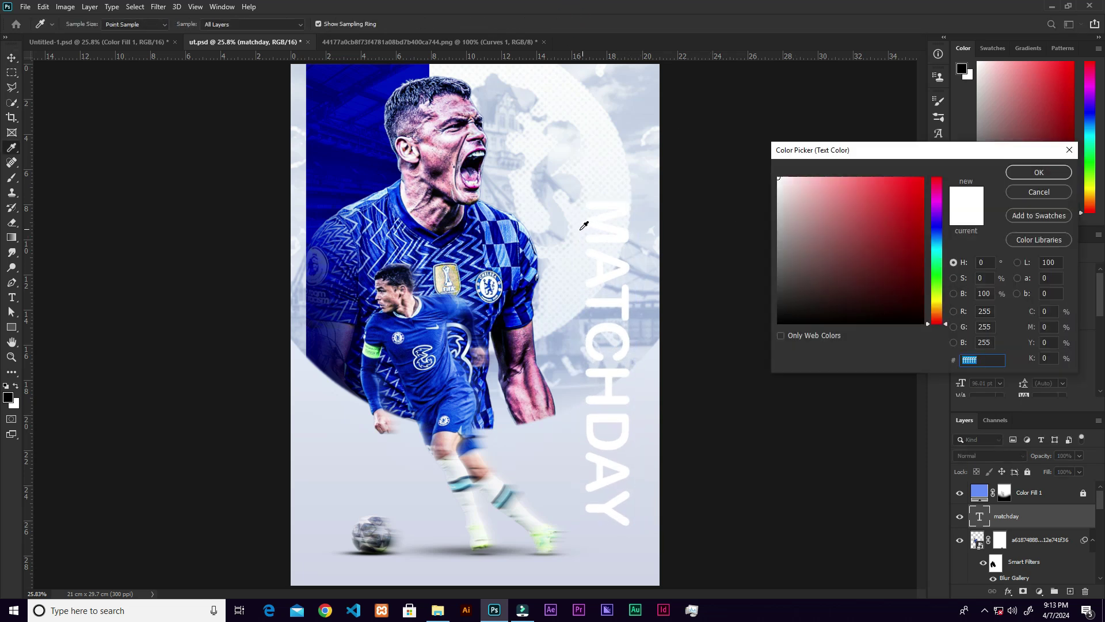
left_click(500, 223)
left_click(909, 254)
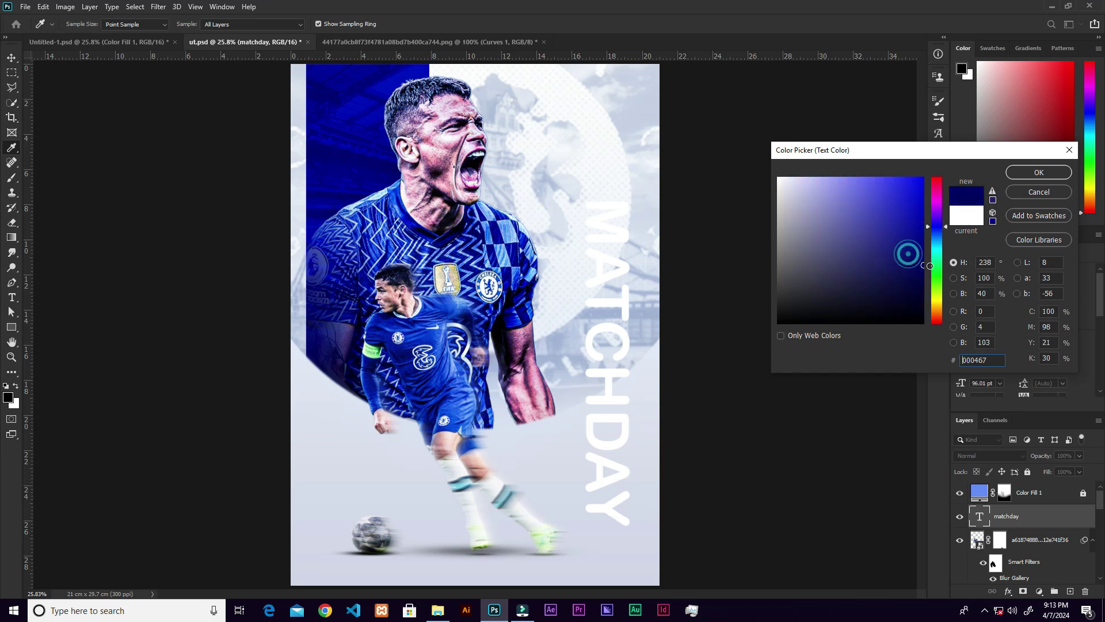
left_click(1039, 173)
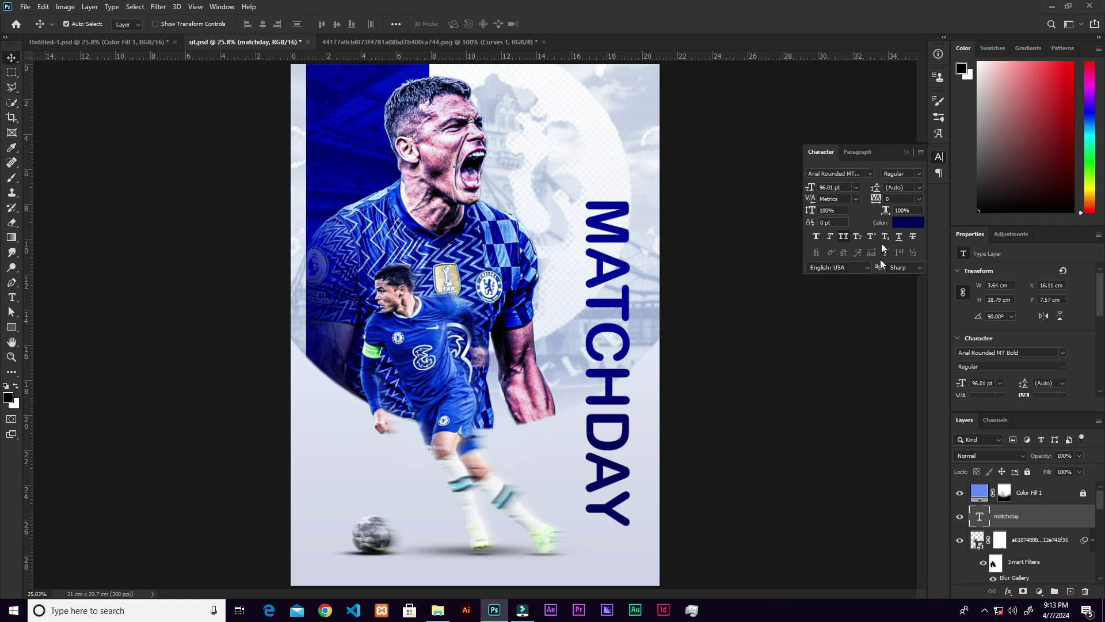
Change the MATCHDAY font to MADE Outer Sans Alt, scale it down to about 81 pt and shift it slightly right
left_click(869, 173)
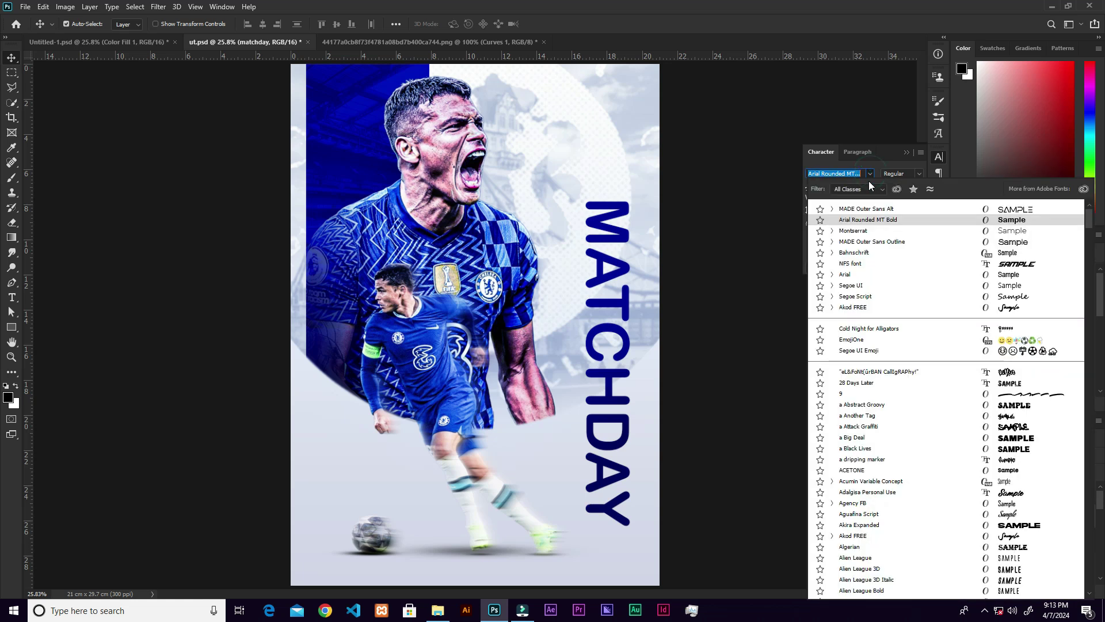
left_click(870, 210)
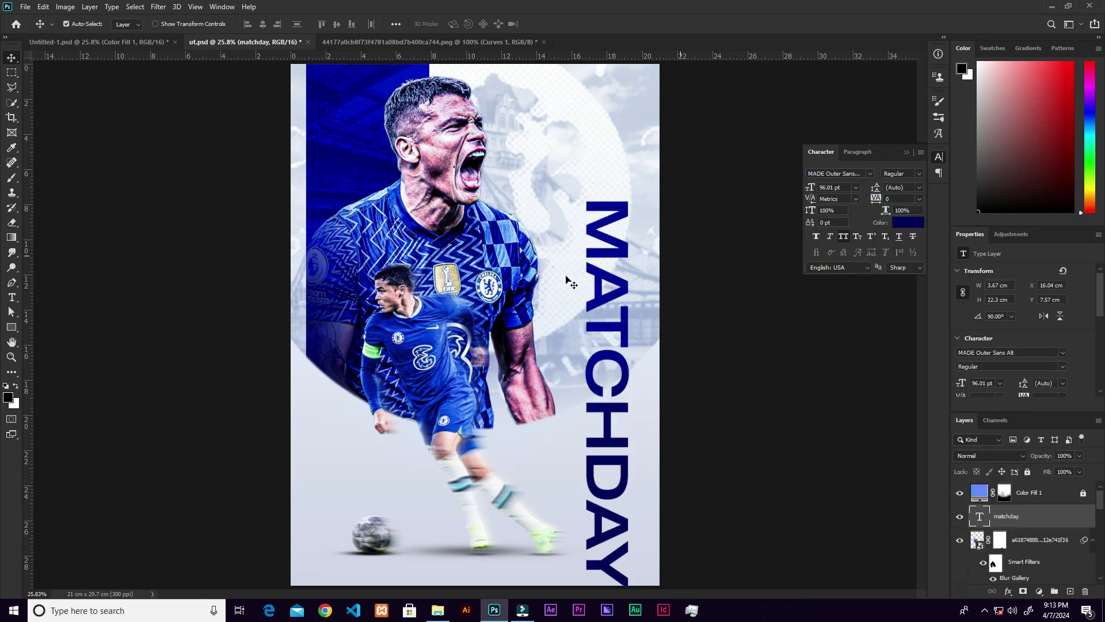
key("ctrl+t")
left_click_drag(636, 587, 630, 525)
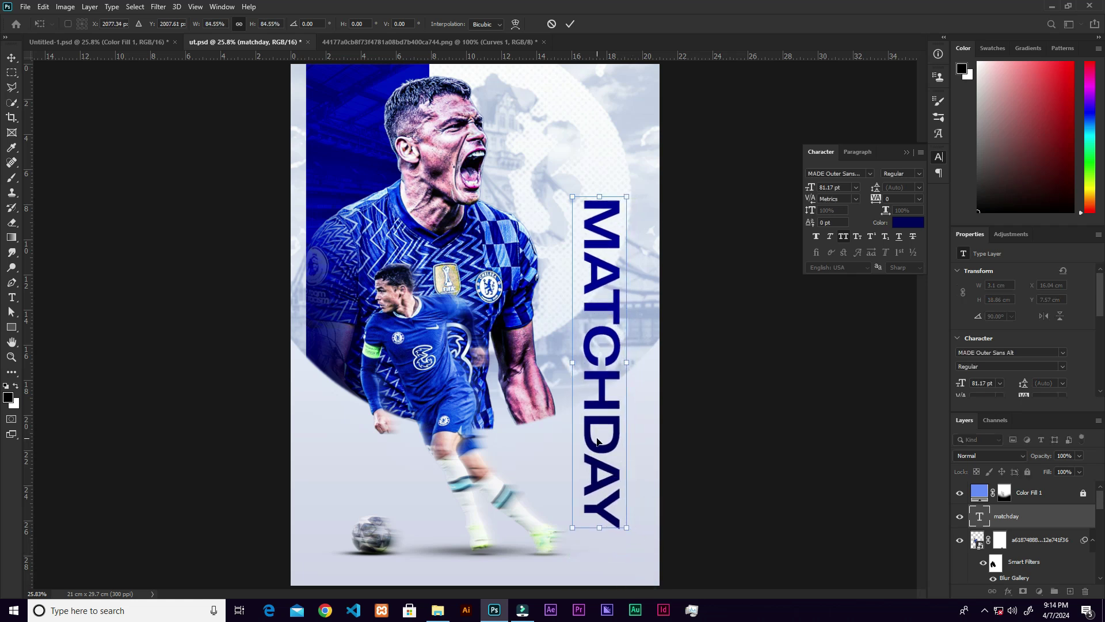
left_click_drag(597, 441, 610, 442)
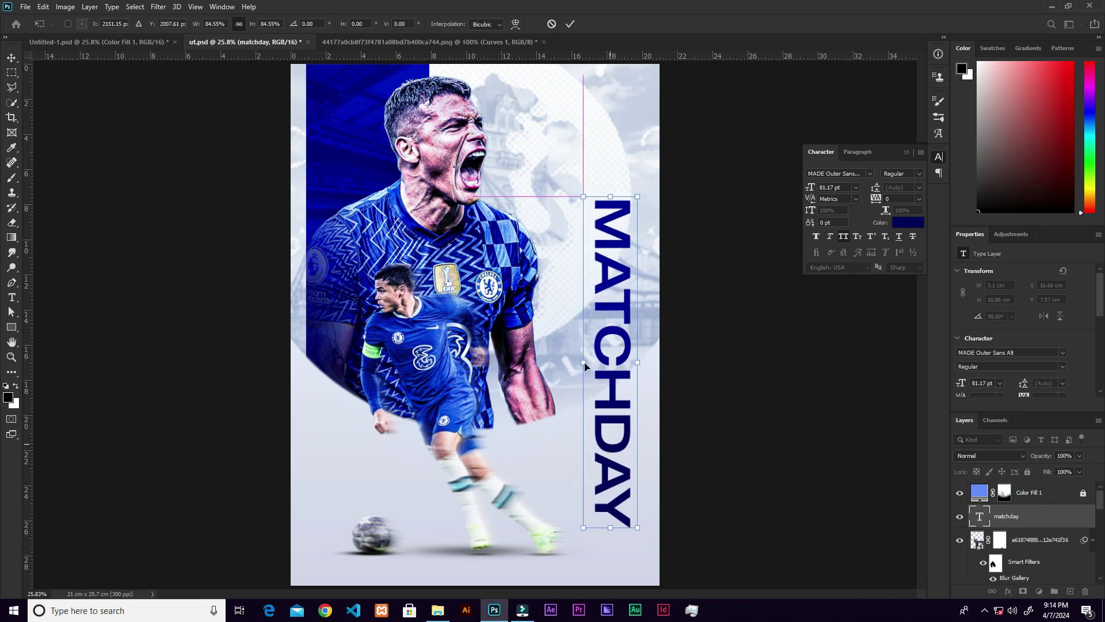
left_click(571, 24)
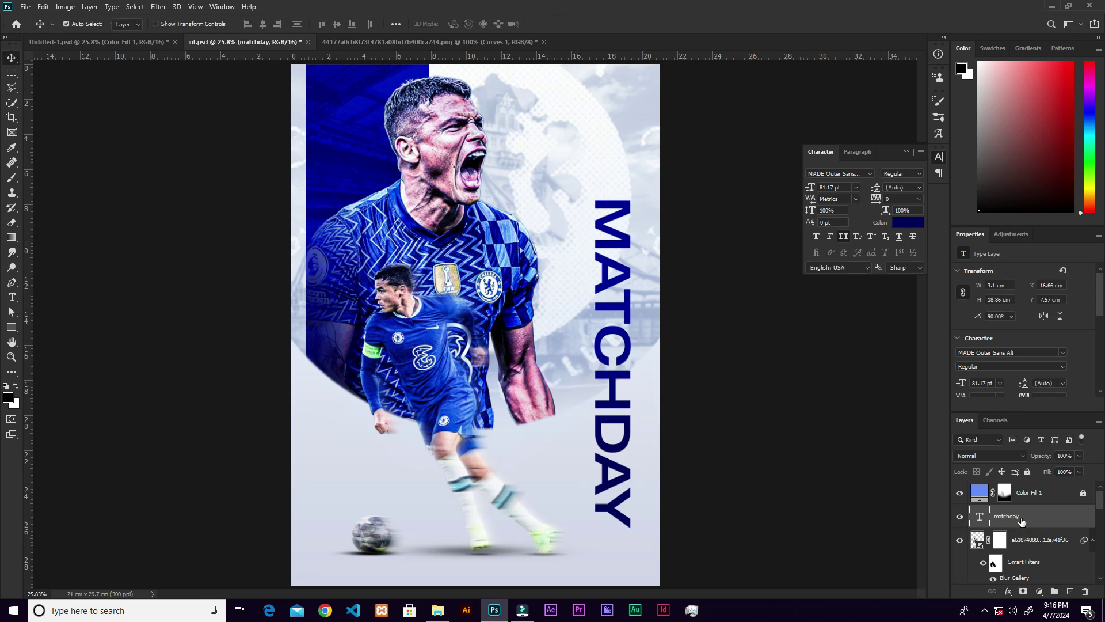
Make a copy of the MATCHDAY text offset slightly left and down, set in the MADE Outer Sans Outline font
key("ctrl+j")
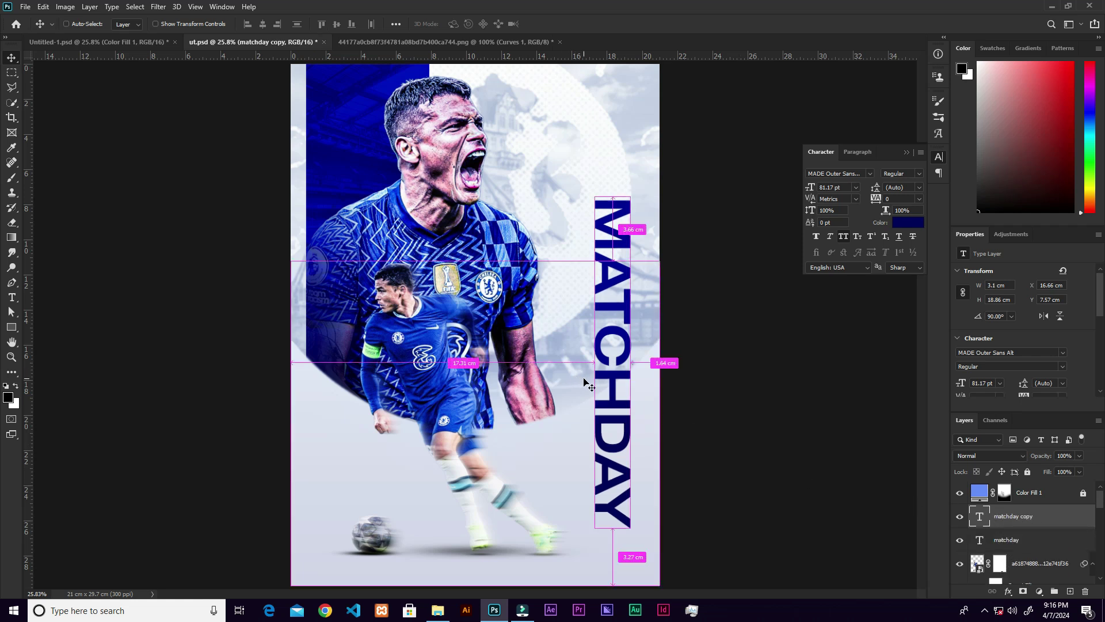
key("ctrl+t")
left_click_drag(622, 347, 614, 349)
left_click(572, 24)
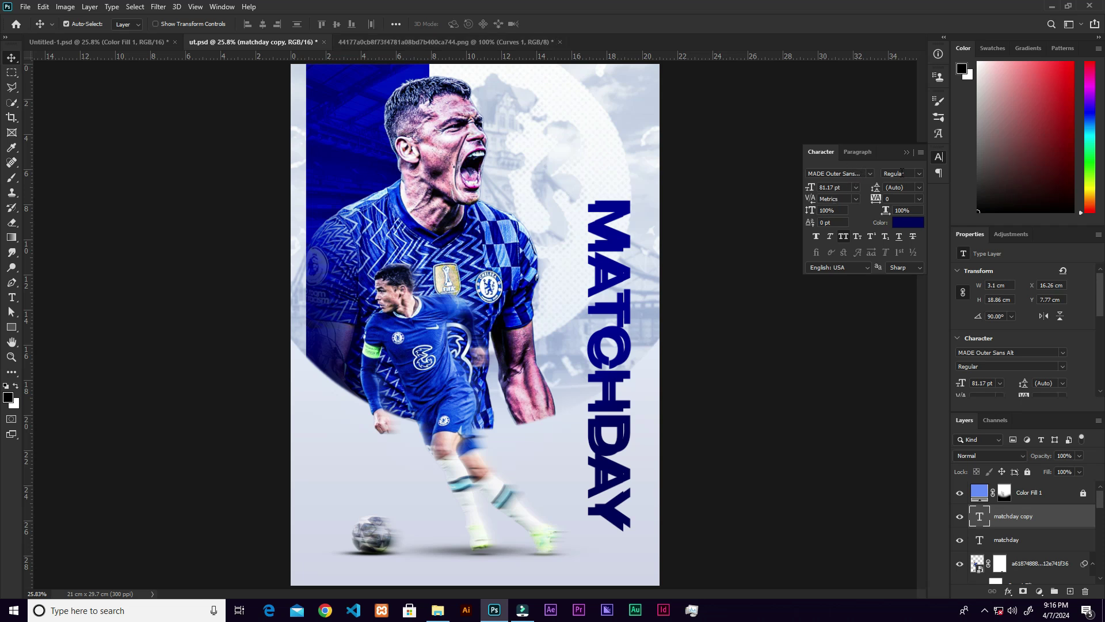
left_click(871, 173)
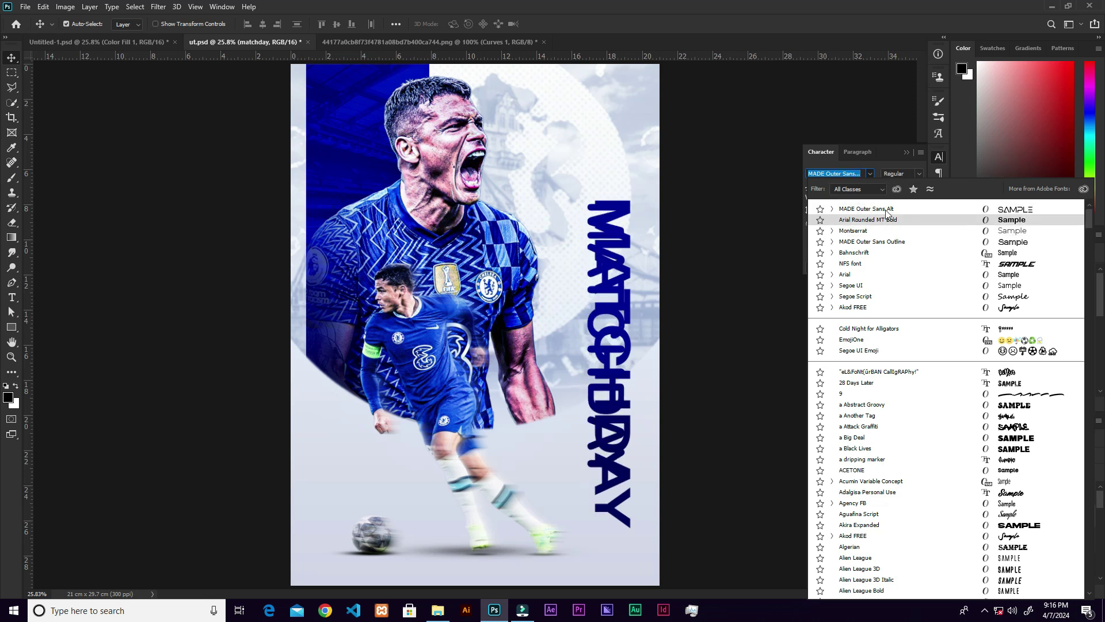
left_click(887, 246)
Try the Bold and Black styles on the outlined MATCHDAY copy, and return it to Regular
left_click(920, 174)
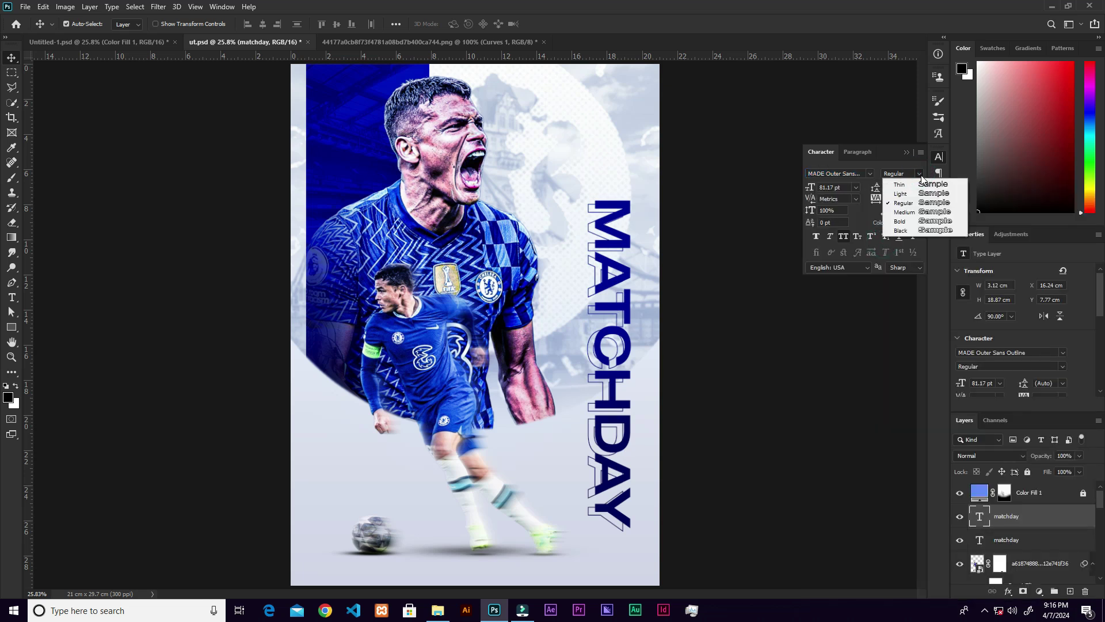
left_click(913, 223)
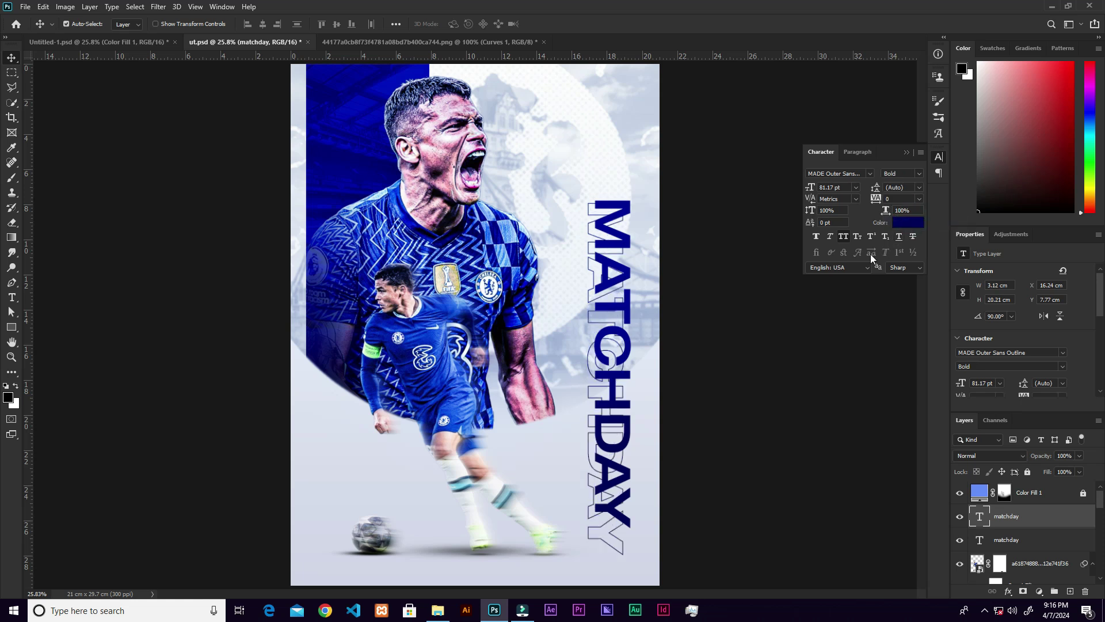
left_click(919, 174)
left_click(914, 230)
left_click(921, 177)
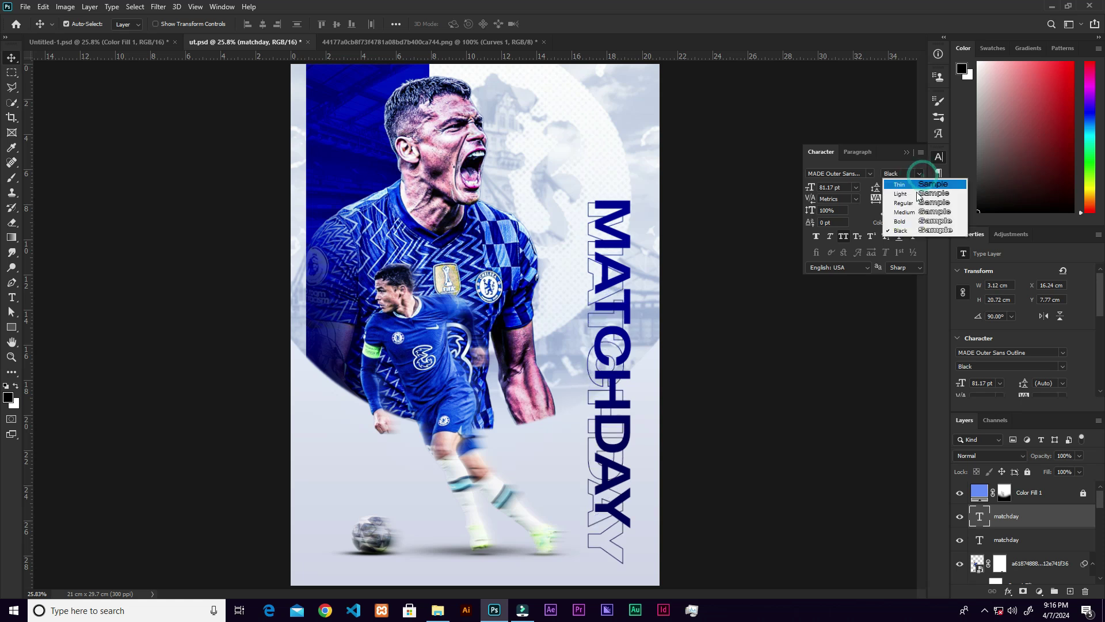
left_click(909, 208)
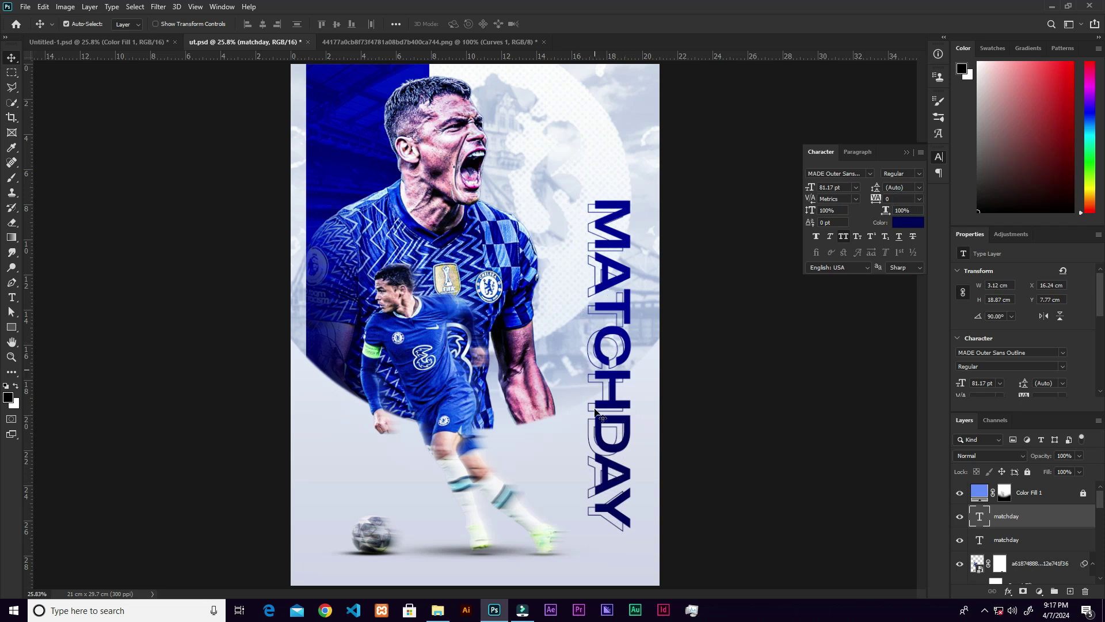
Nudge the outlined MATCHDAY copy slightly up and right, closer to the solid text
key("Up")
key("Up")
key("Right")
key("Right")
key("Right")
key("Right")
key("Right")
key("Right")
key("Right")
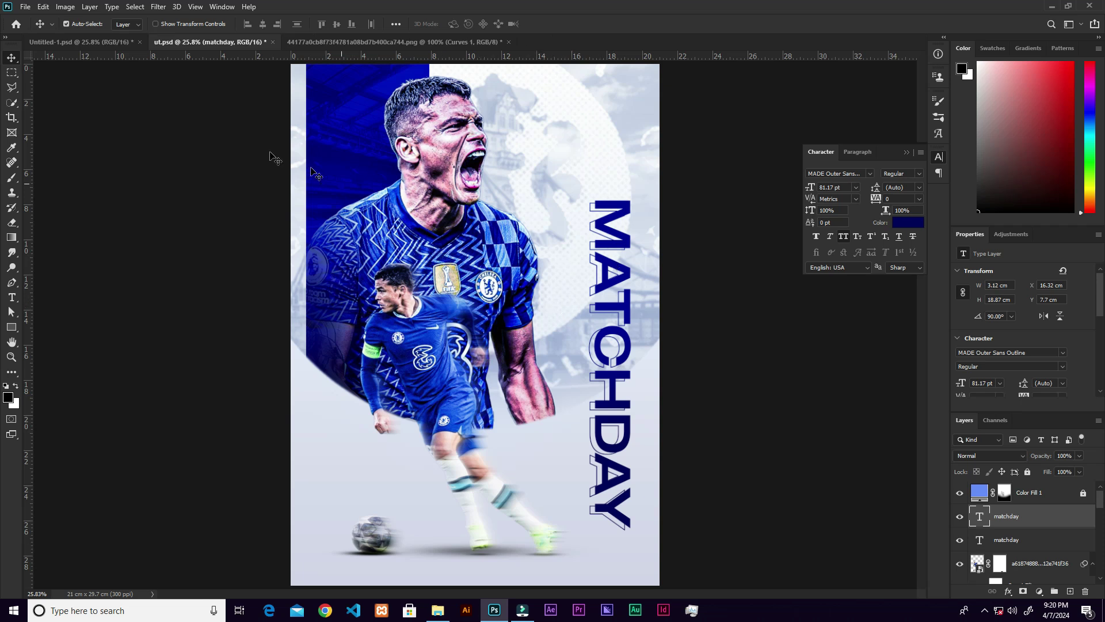
Paste the copied club badges and the Chelsea vs Man City match details in place above the MATCHDAY text
left_click(43, 7)
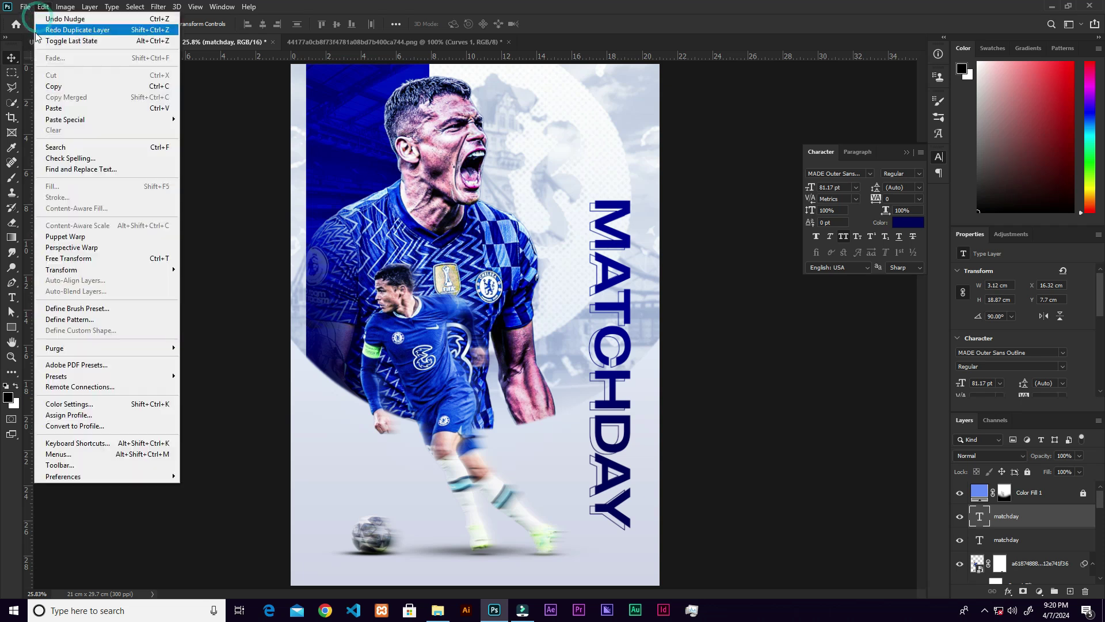
left_click(63, 121)
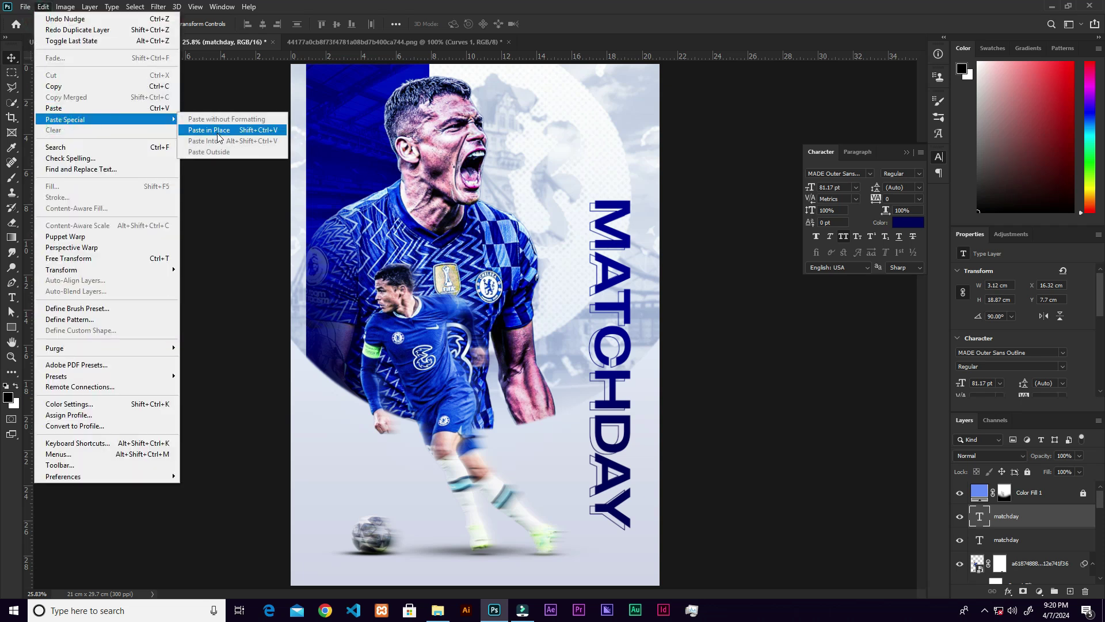
left_click(210, 130)
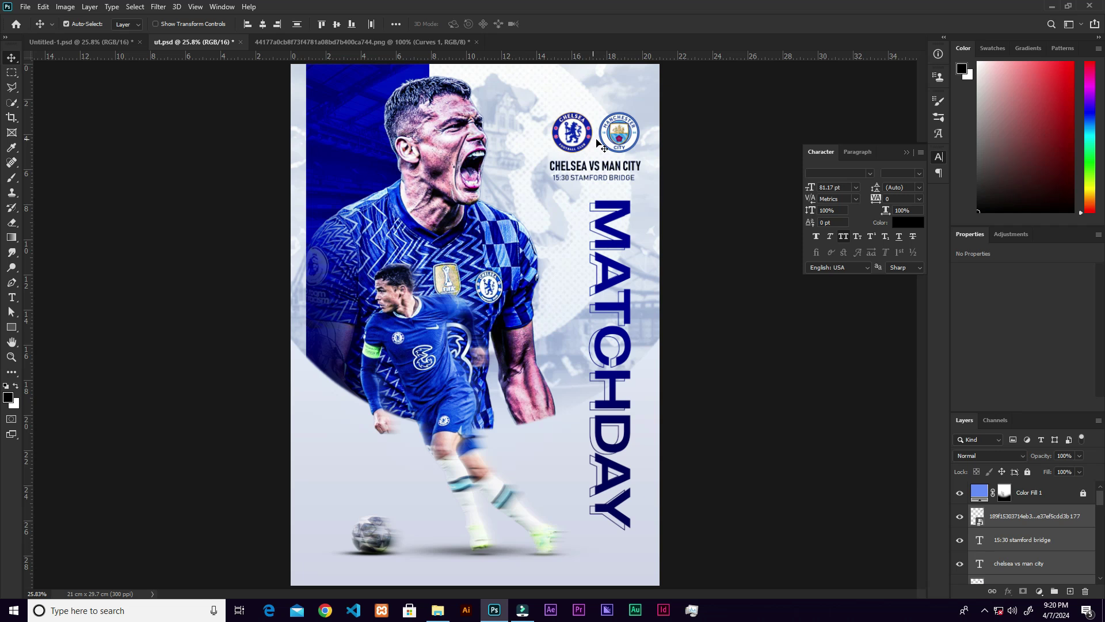
Link the pasted badge and match detail layers and move them slightly up and left to align with MATCHDAY's right edge
left_click(993, 591)
left_click_drag(615, 133, 606, 133)
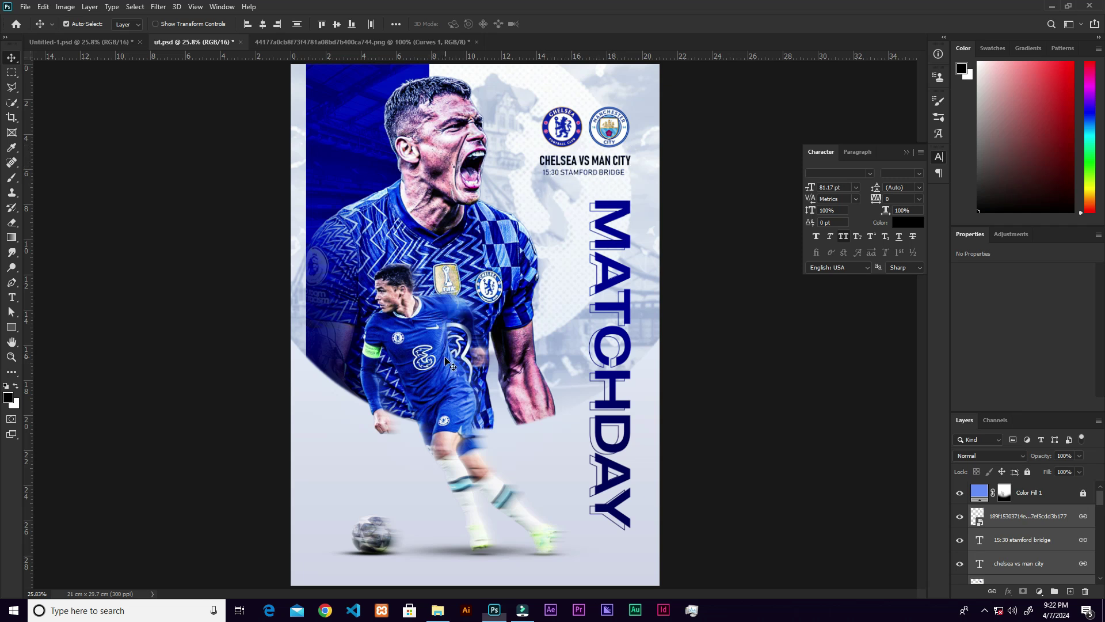
Place the black scratched texture image from the chelsea folder over the whole poster and move its layer above Color Fill 1
left_click(437, 610)
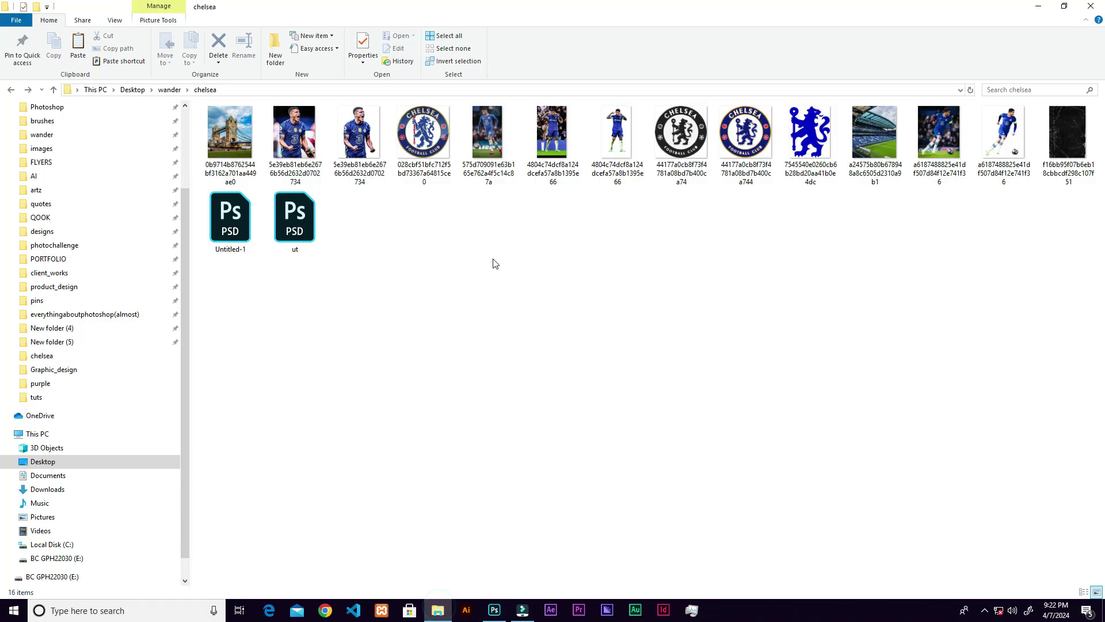
left_click(1051, 182)
left_click_drag(1051, 182, 493, 575)
left_click_drag(608, 324, 669, 323)
key("Return")
left_click_drag(1029, 516, 1029, 493)
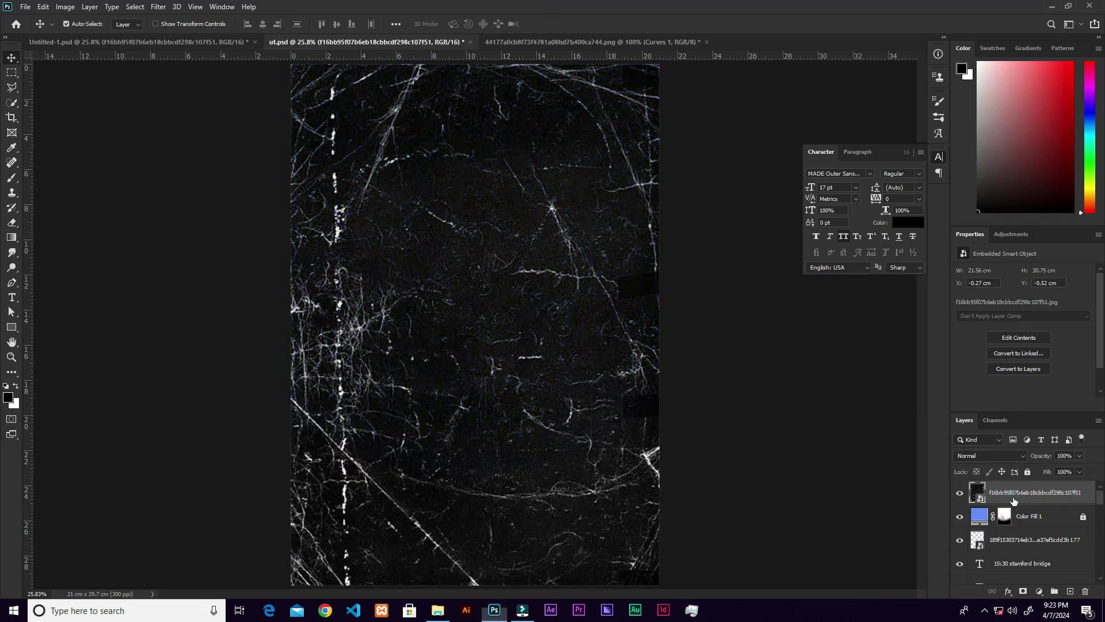
Blend the scratch texture into the poster with the Screen mode and set its fill to 60%
left_click(987, 458)
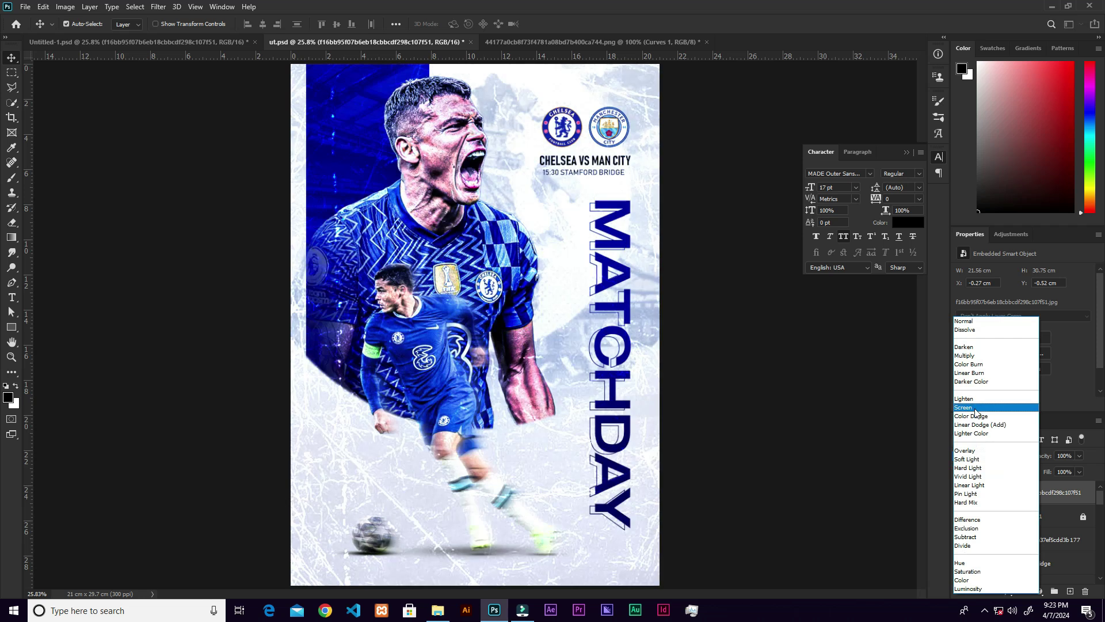
left_click(963, 407)
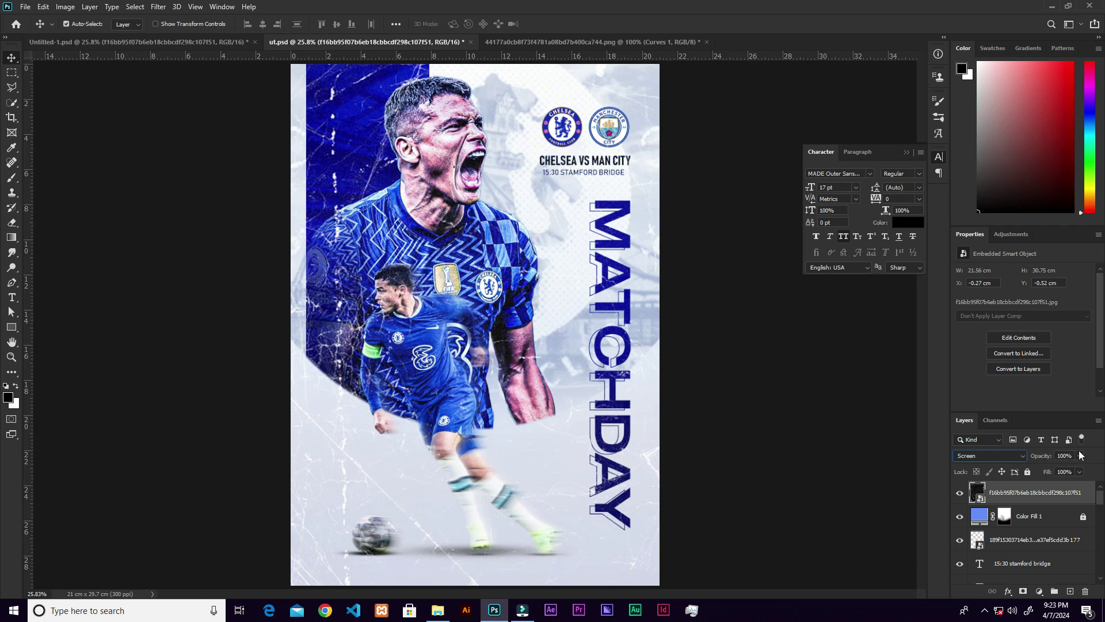
left_click(1079, 472)
left_click_drag(1071, 487, 1054, 487)
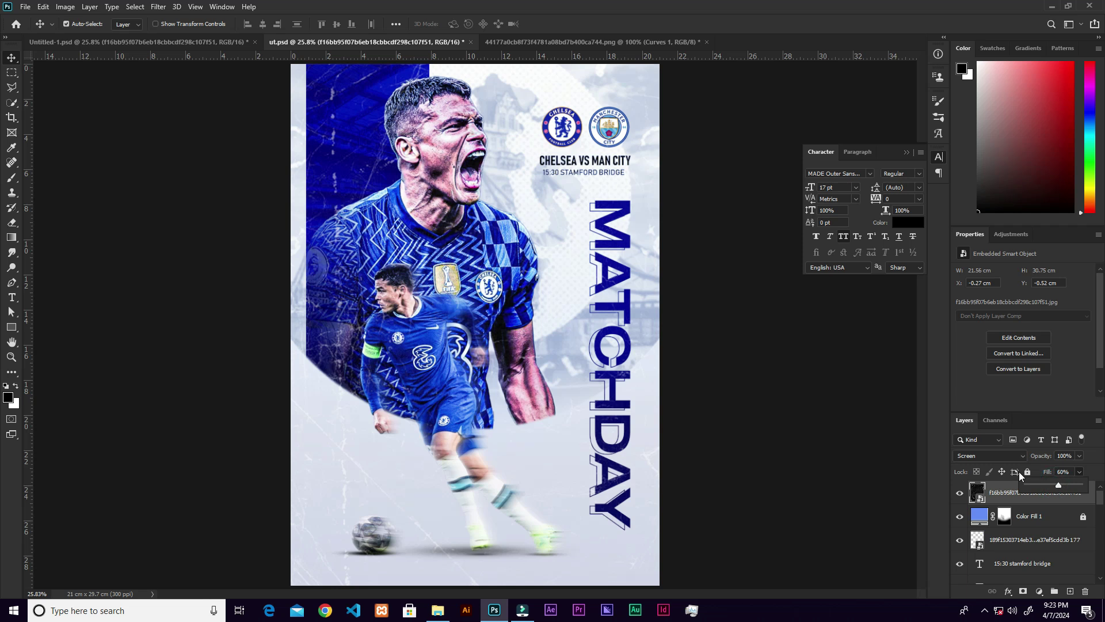
Flip the scratch texture horizontally
key("ctrl")
key("ctrl+t")
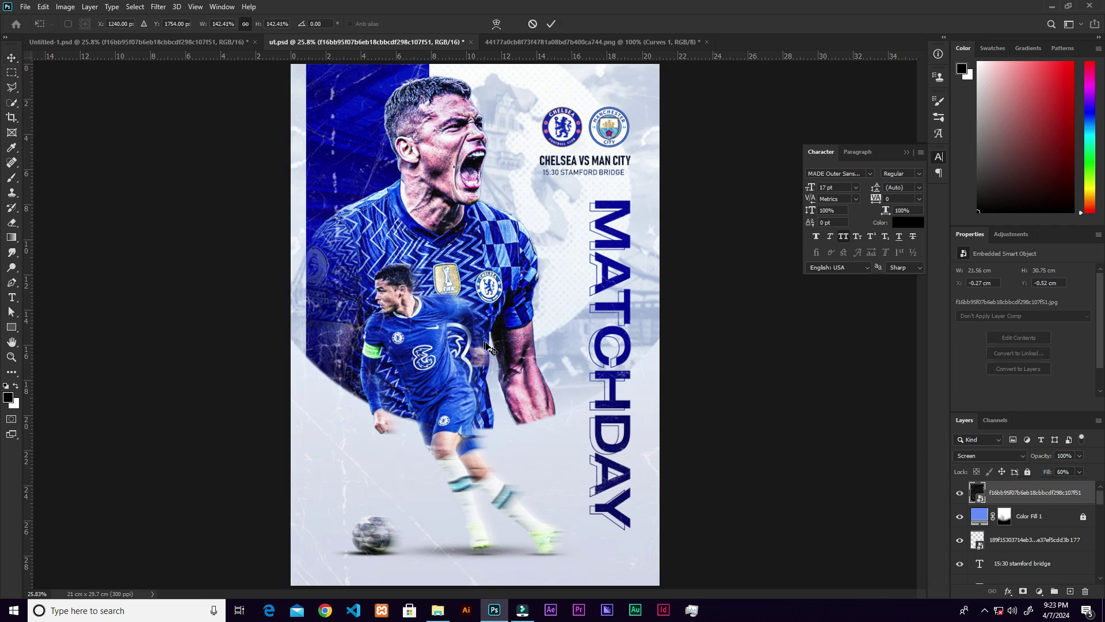
right_click(486, 347)
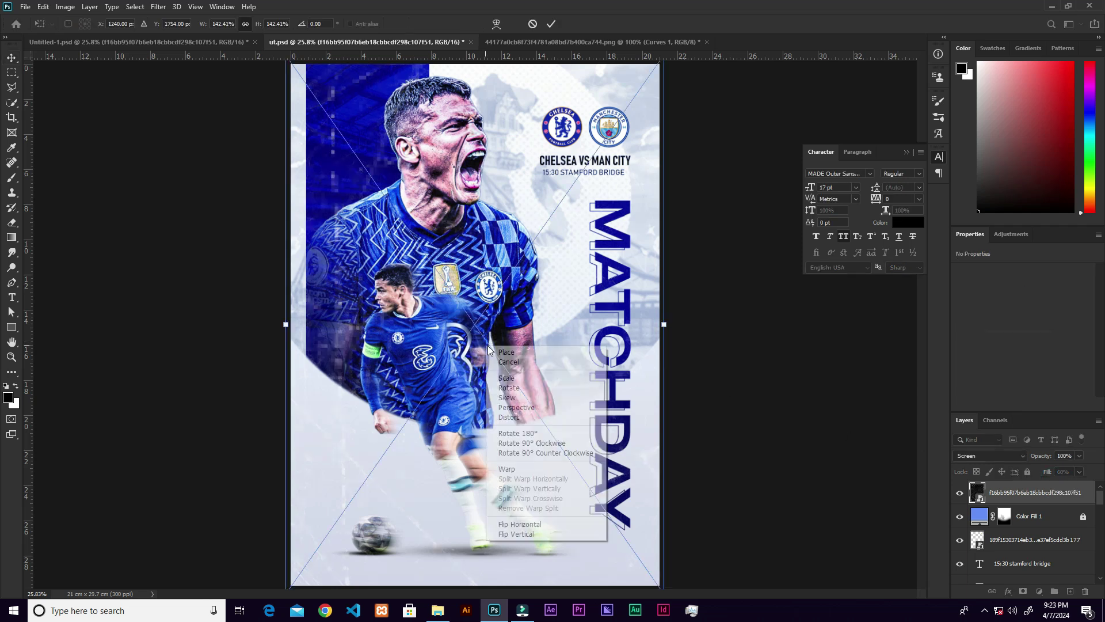
left_click(518, 524)
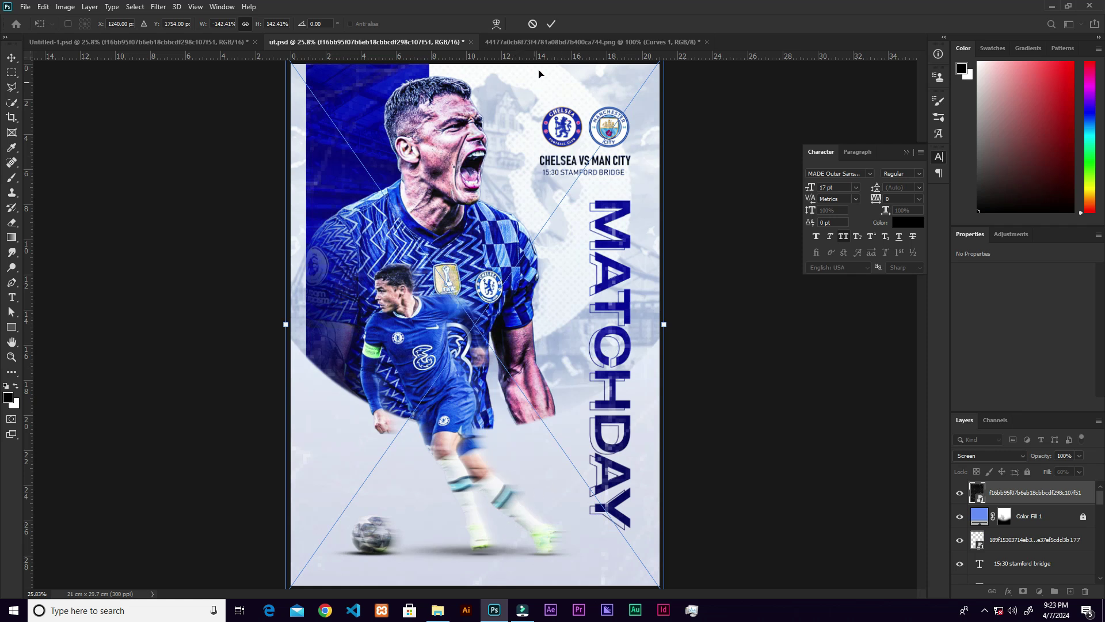
left_click(551, 23)
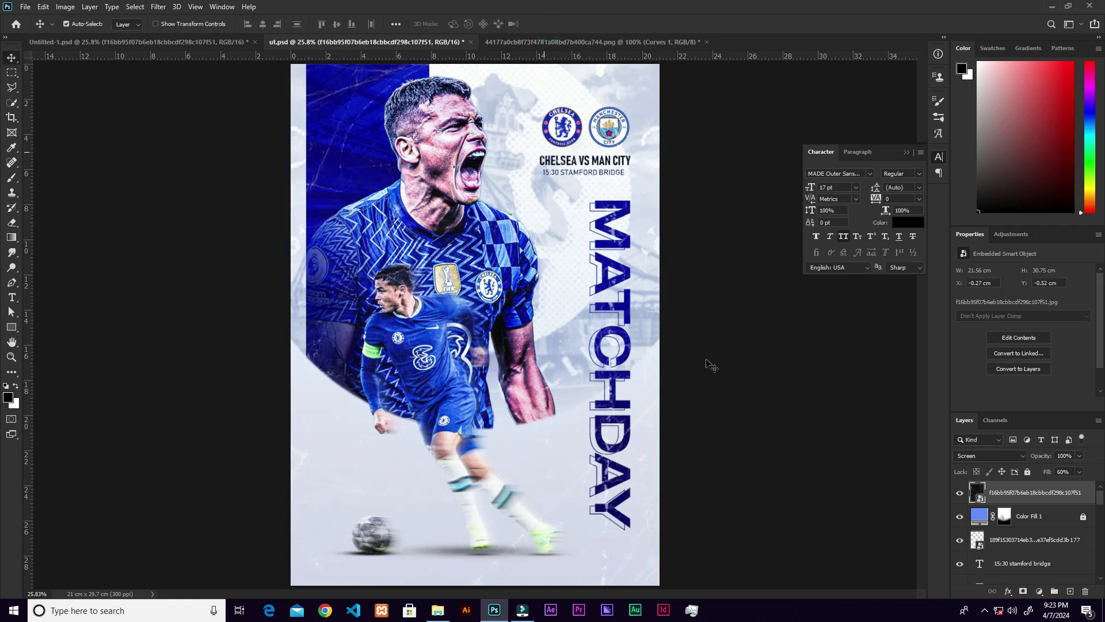
Mask the scratch texture off part of the MATCHDAY text with a large soft black brush, and set the texture's fill to 70%
left_click(1024, 591)
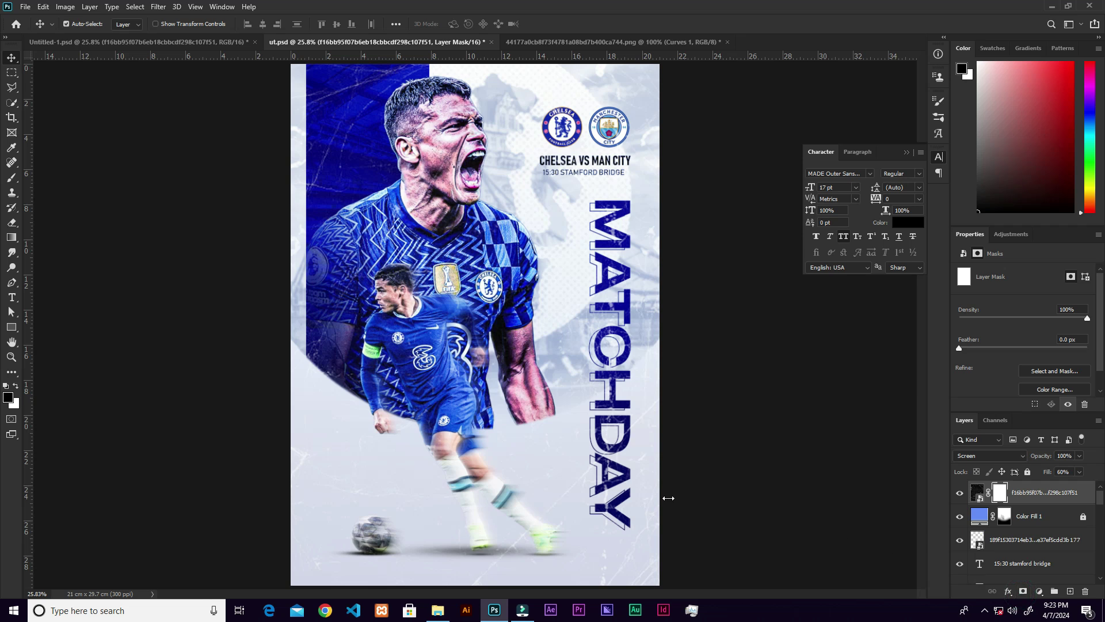
key("b")
mouse_move(627, 244)
left_mouse_down()
mouse_move(593, 252)
mouse_move(600, 296)
mouse_move(685, 325)
mouse_move(609, 535)
left_mouse_up()
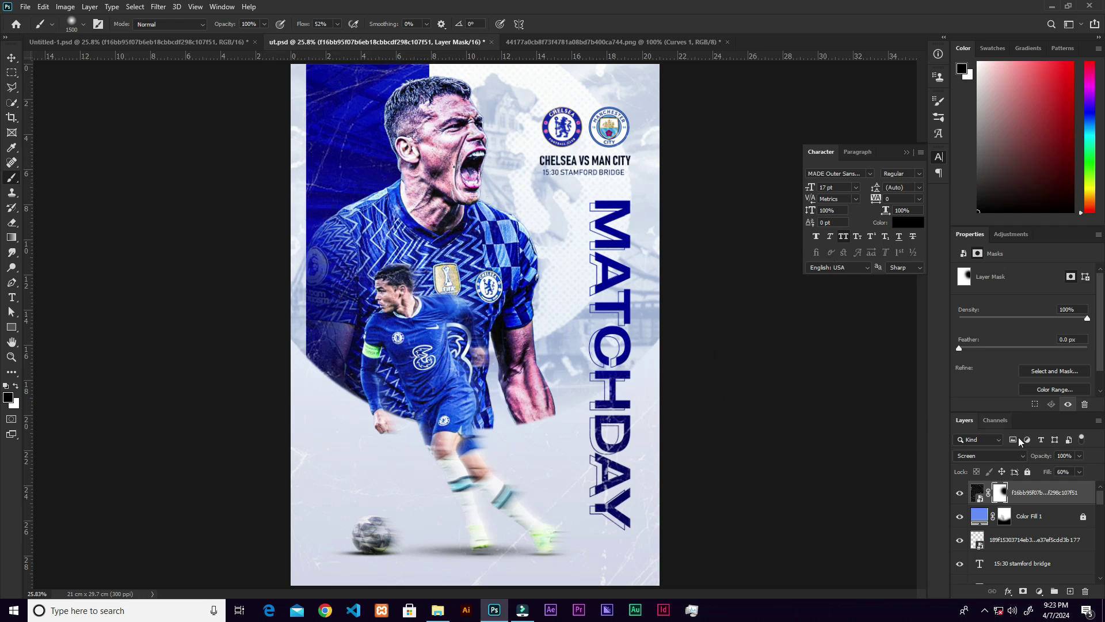
left_click(1079, 471)
left_click_drag(1076, 488, 1082, 490)
key("v")
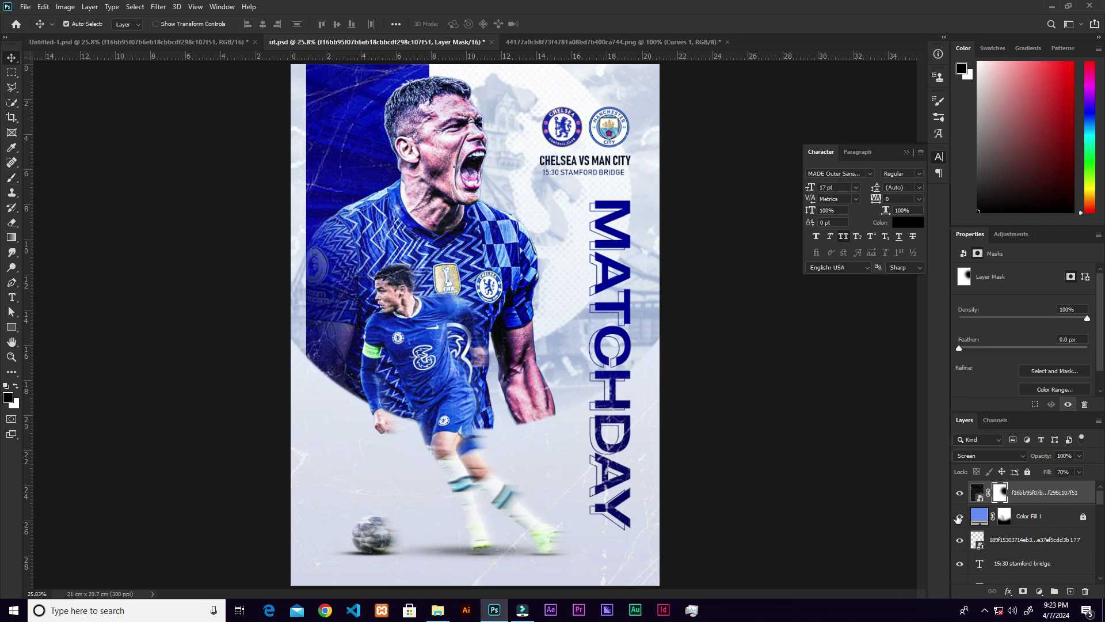
Compare the poster with and without the blue Color Fill 1 tint, unlock that layer and lower its fill to about 79%
left_click(960, 520)
left_click(959, 518)
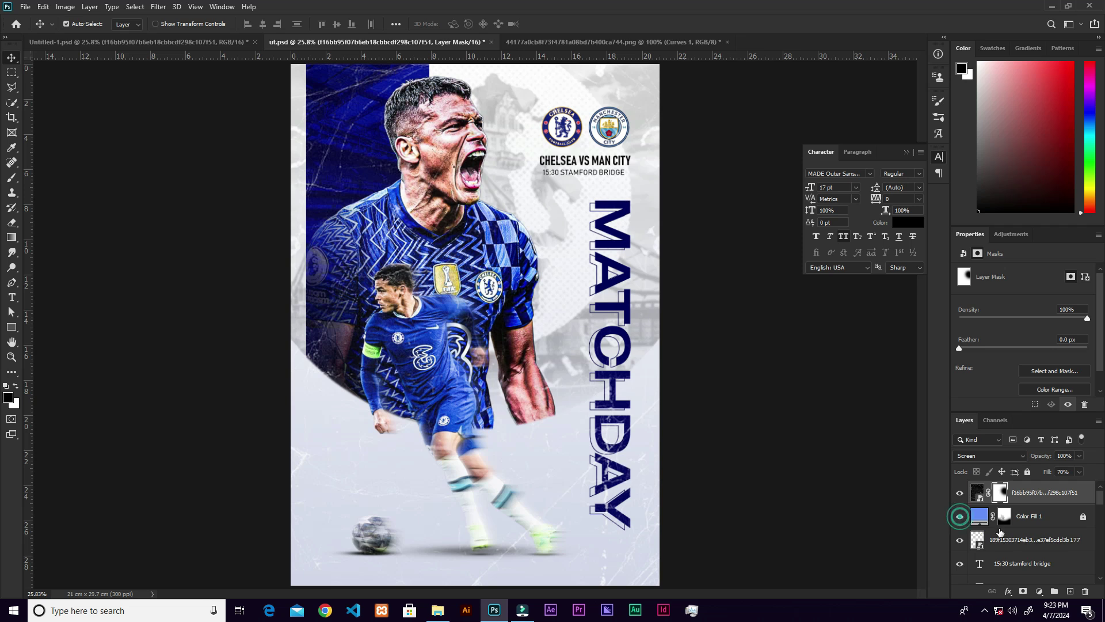
left_click(1042, 519)
left_click(1083, 522)
left_click(1079, 472)
left_click_drag(1082, 486, 1058, 489)
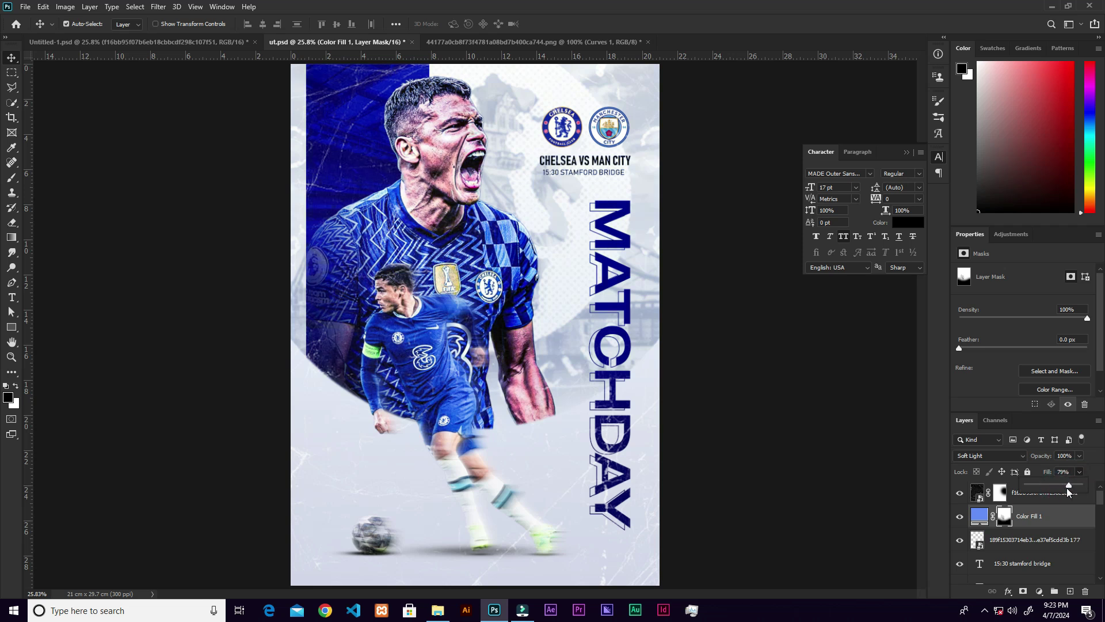